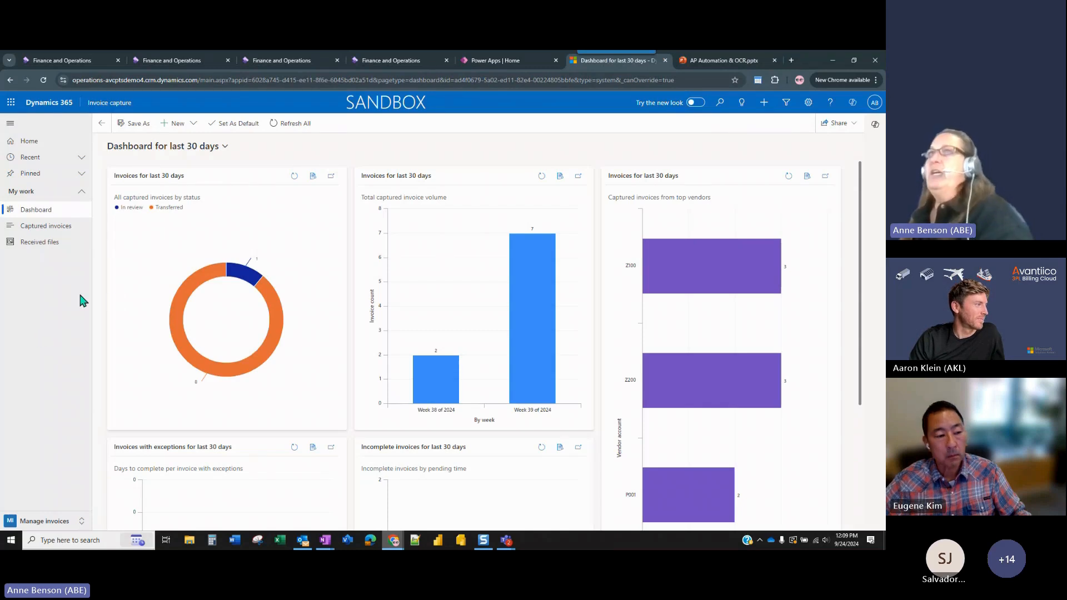
Review the dashboard's charts of invoices for the last 30 days and the list of pending received files.
mouse_move(222, 376)
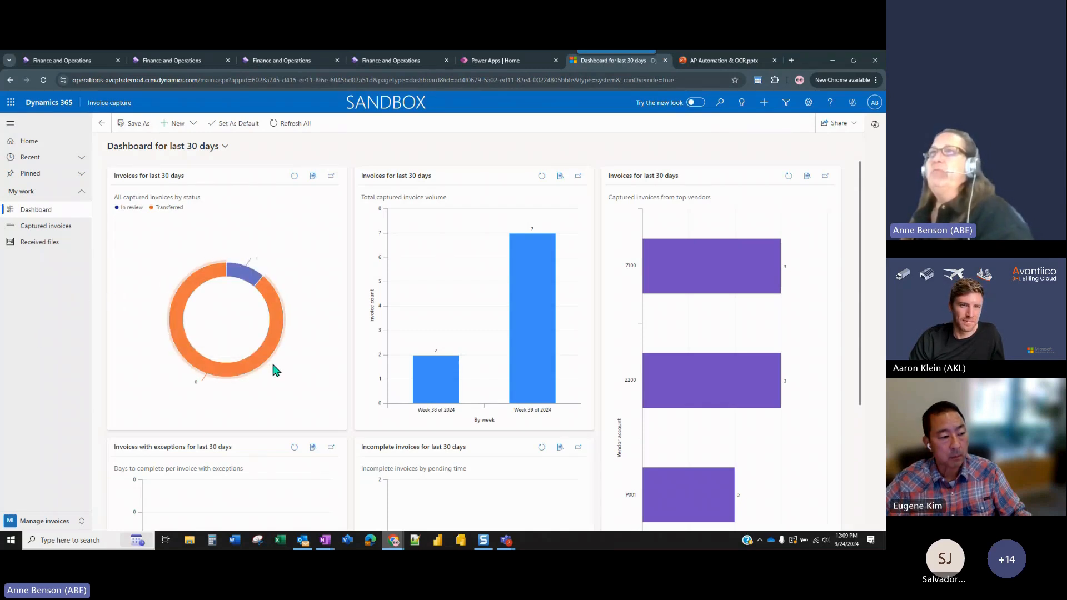
mouse_move(260, 368)
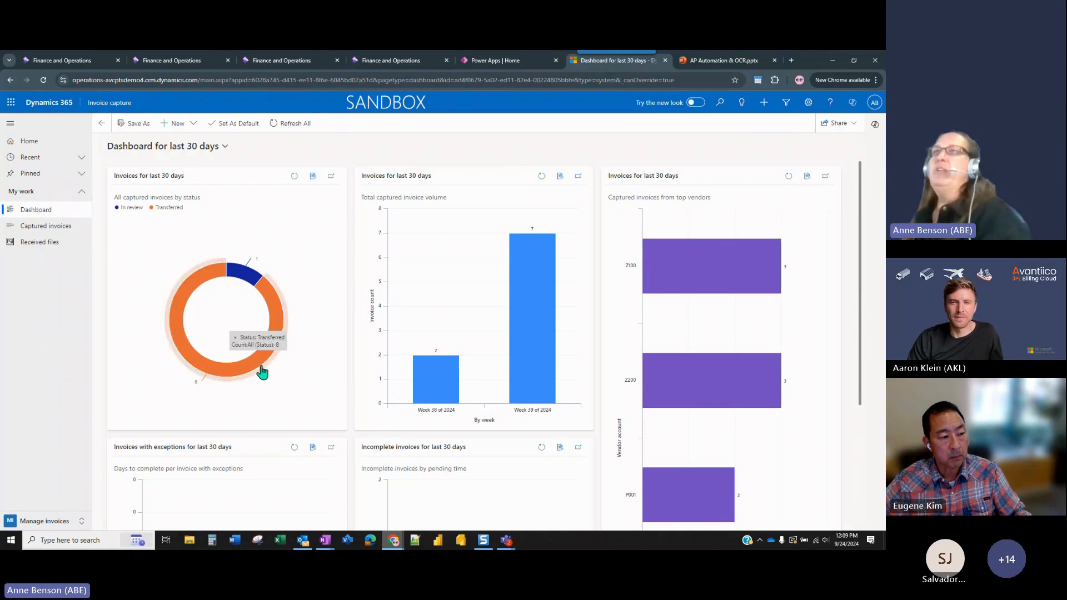
mouse_move(248, 283)
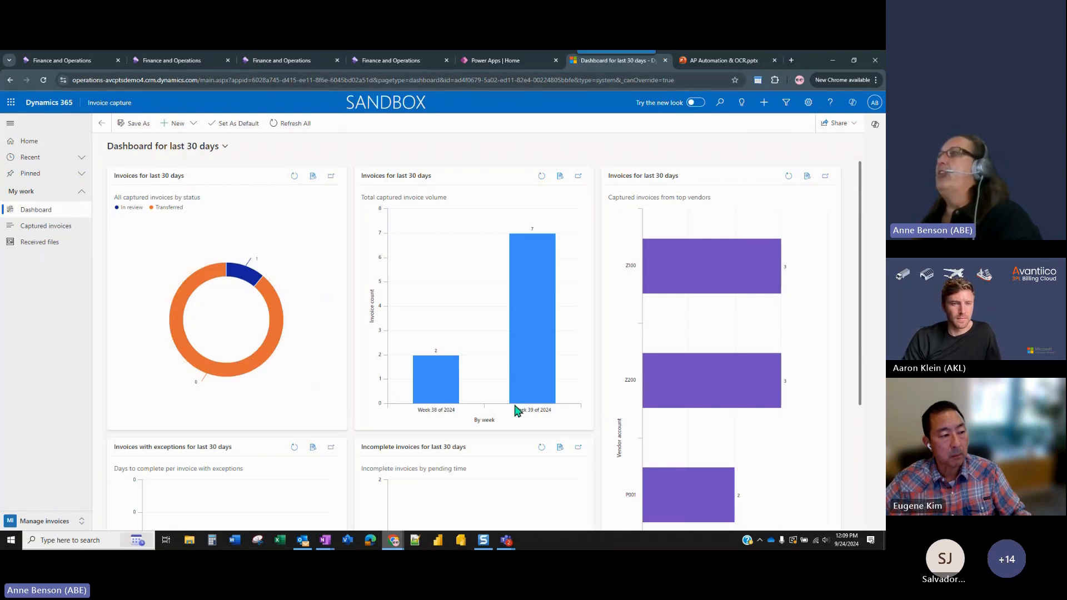
click(48, 250)
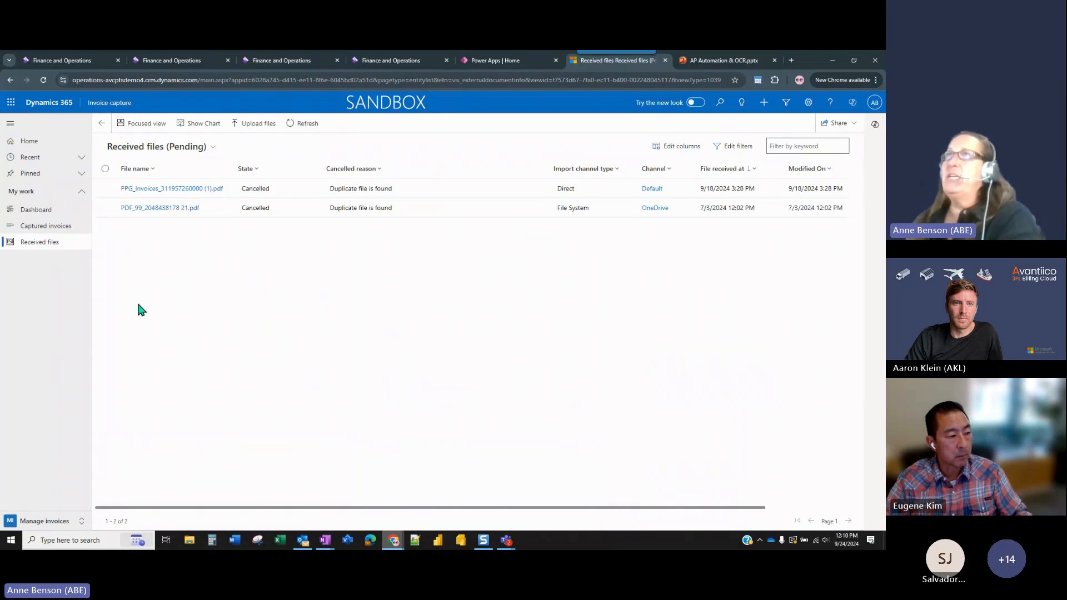
Open the Home Depot invoice that is in review from the captured invoices.
click(70, 230)
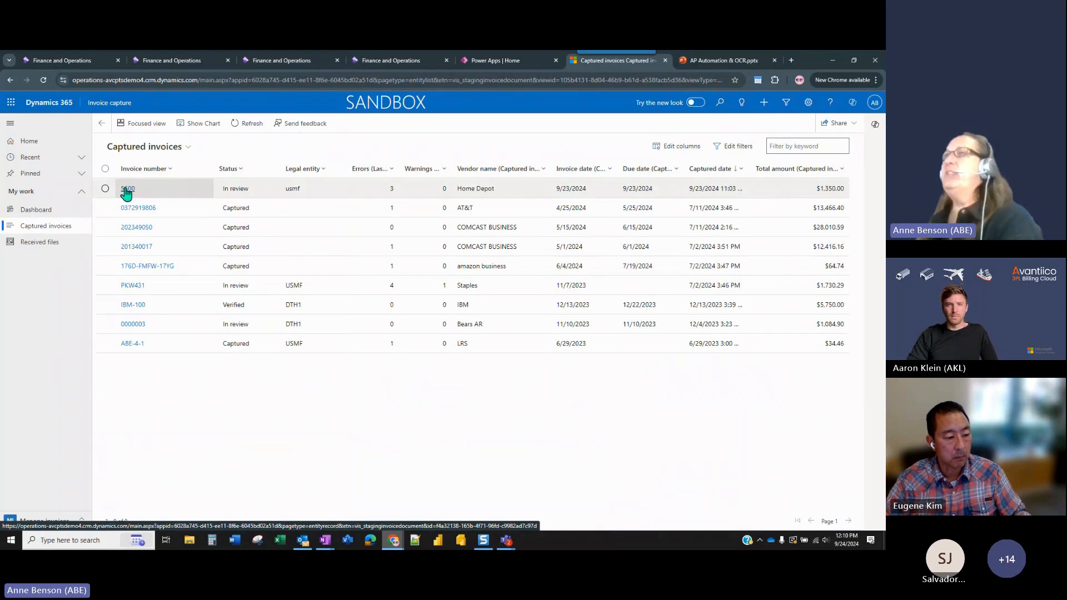
click(125, 189)
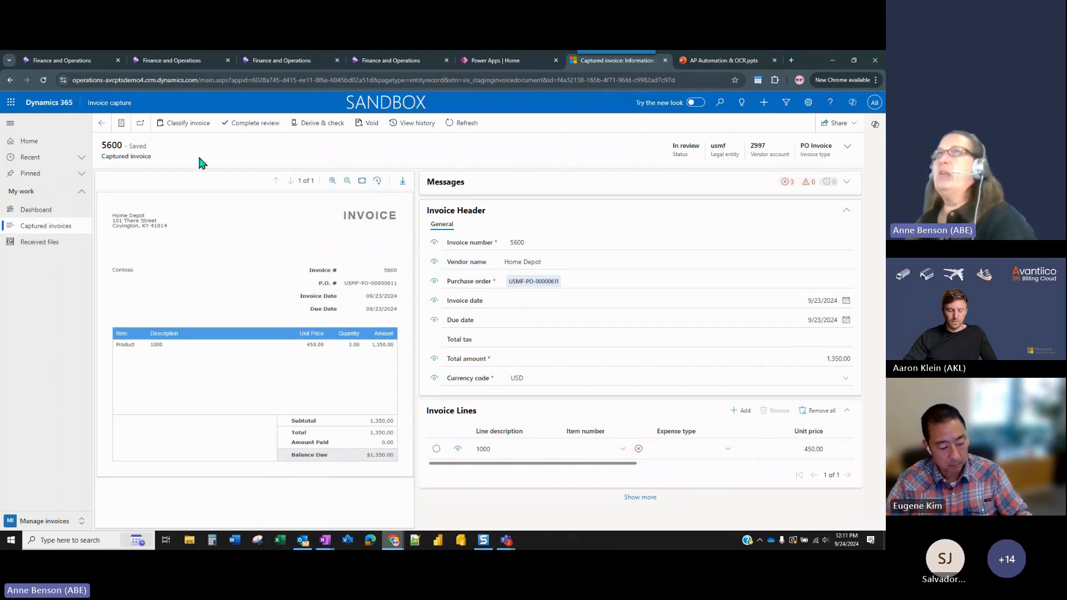
Check the invoice type options in the invoice's classification, keep PO Invoice, and save and close the classification.
click(193, 126)
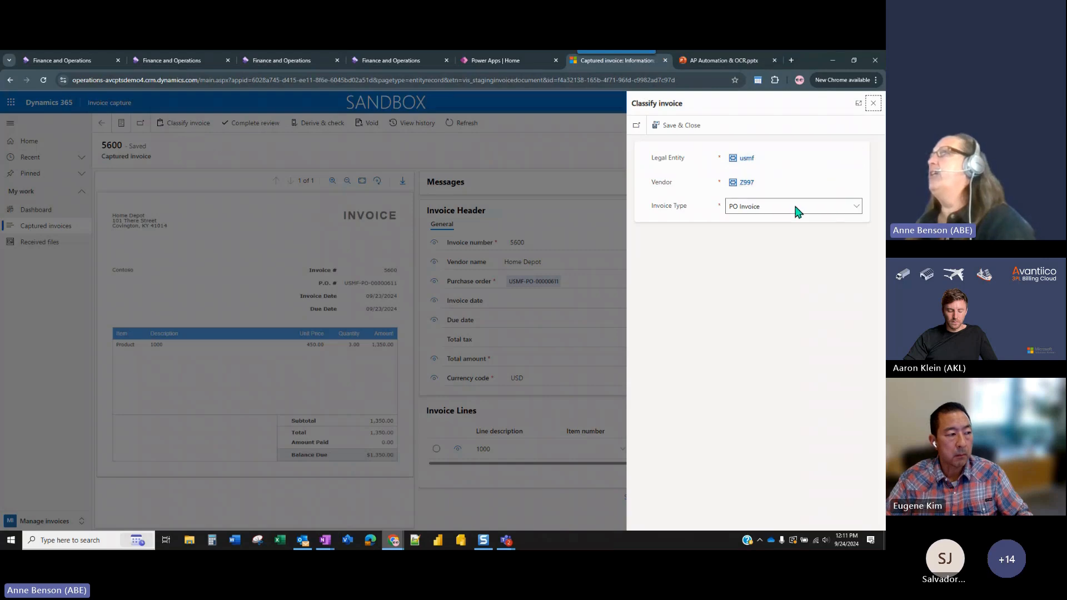
click(857, 209)
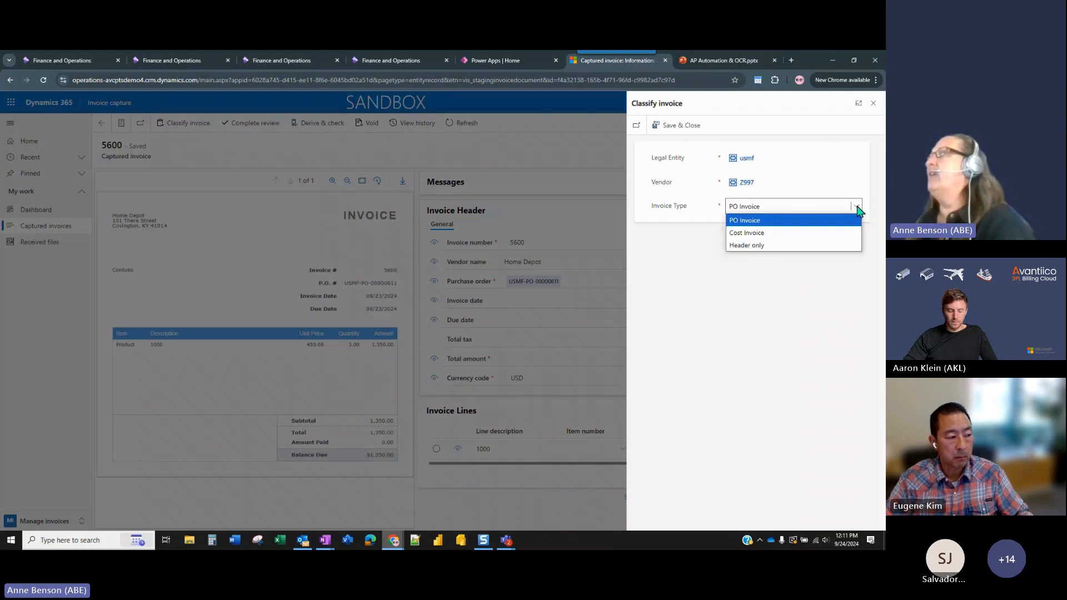
click(837, 207)
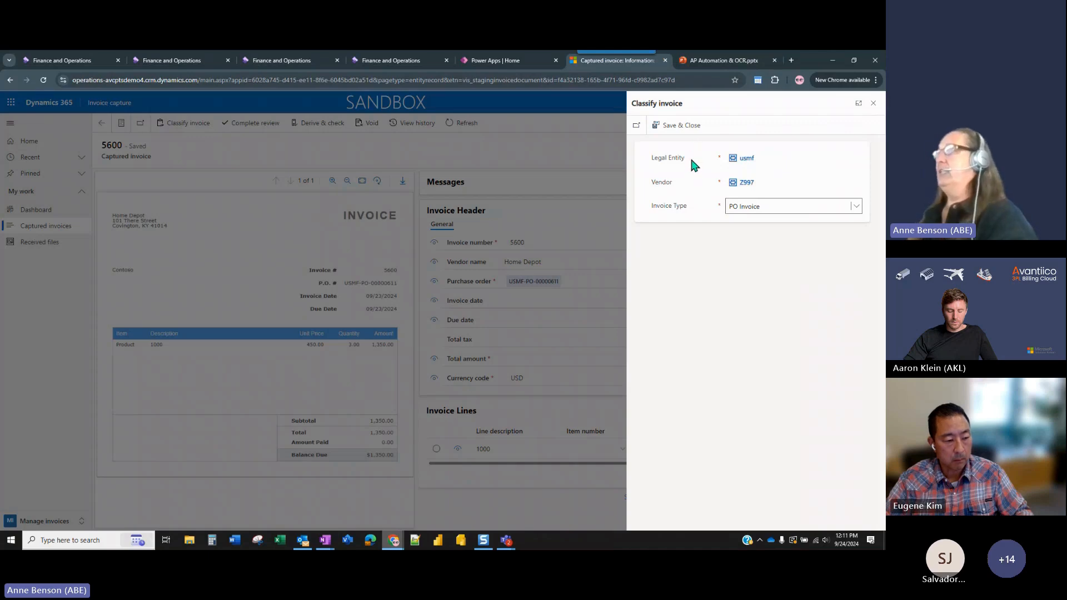
click(688, 133)
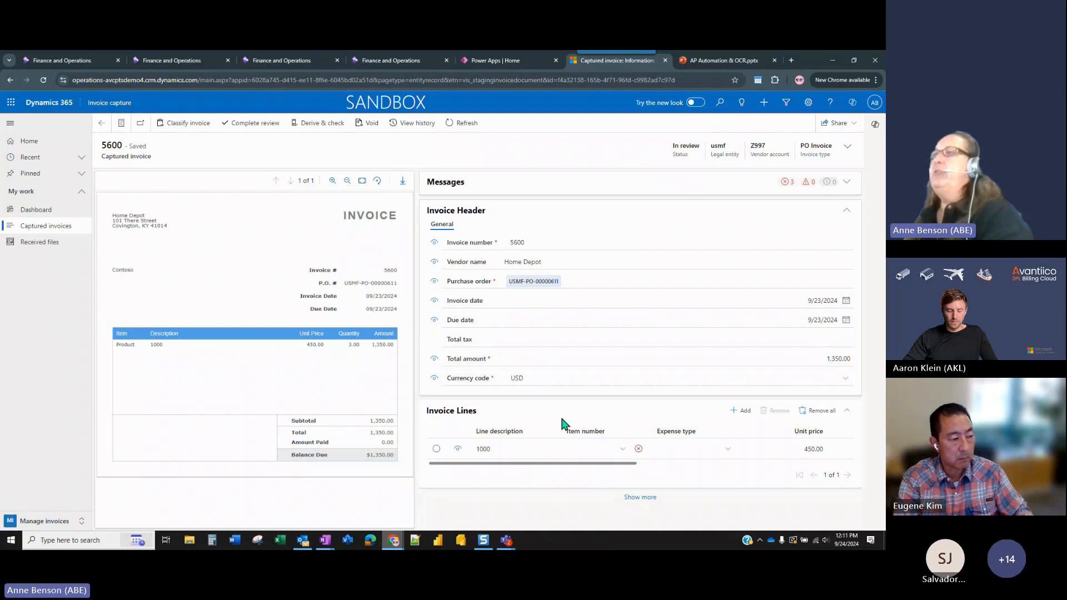
Expand the invoice's messages and set the invoice line's item number to 1000 - Surface Pro 128 GB.
click(846, 182)
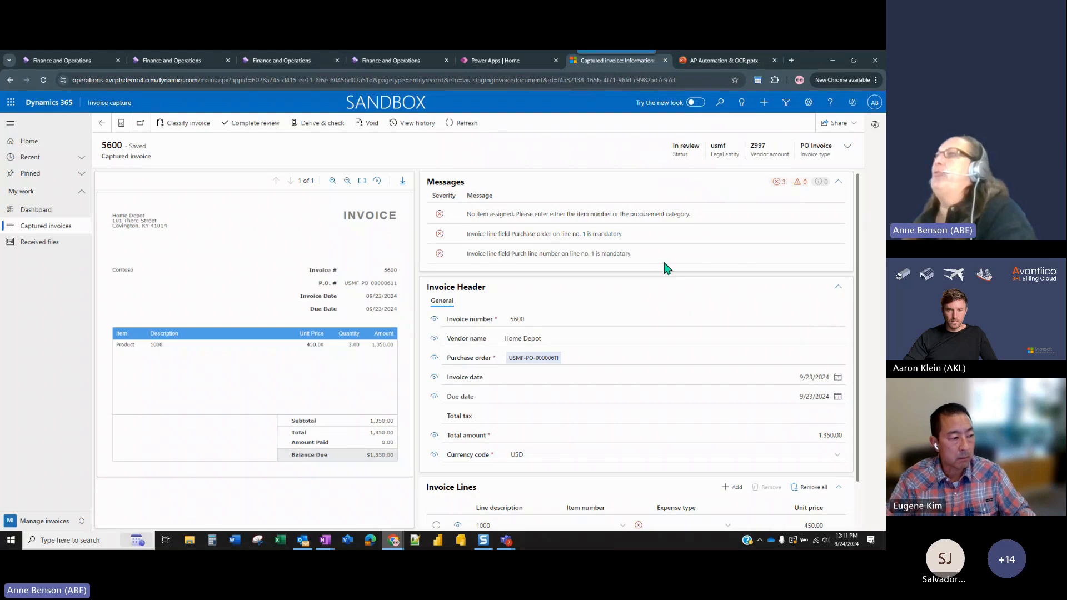
scroll(731, 372, down, 1)
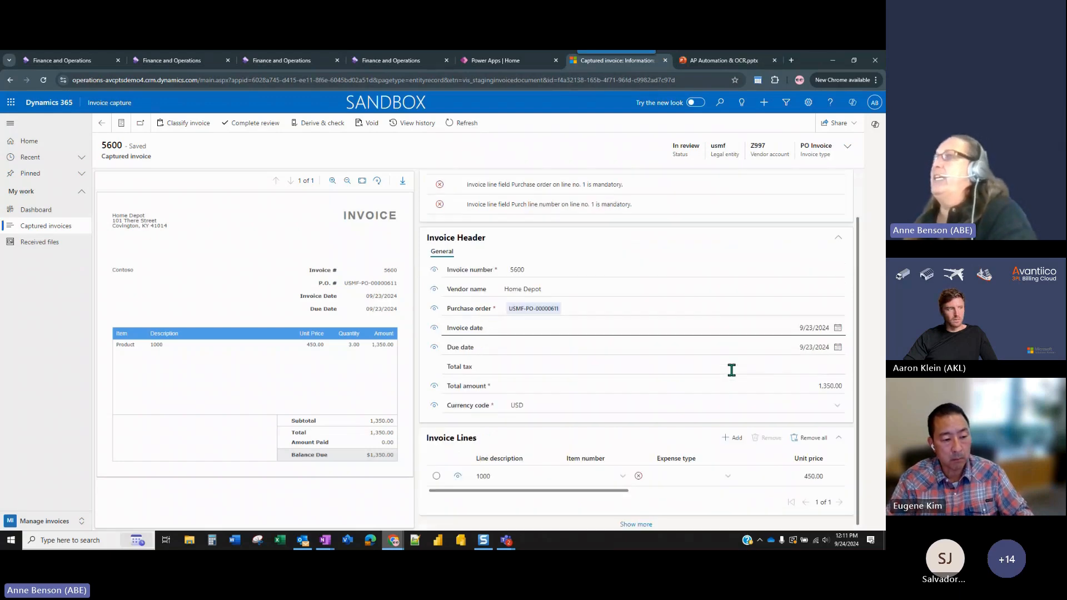
click(518, 476)
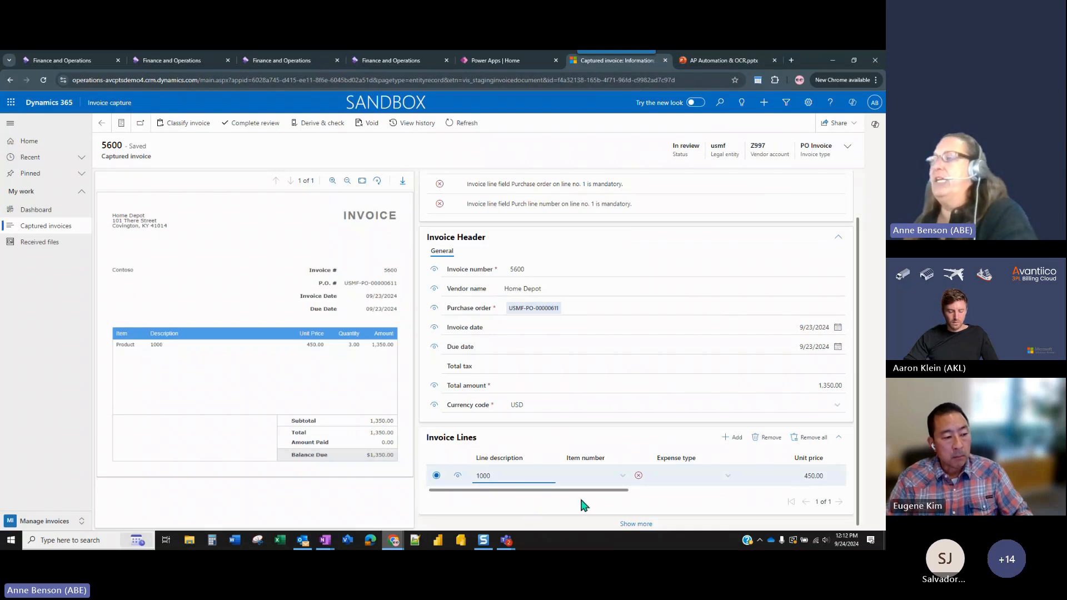
click(588, 478)
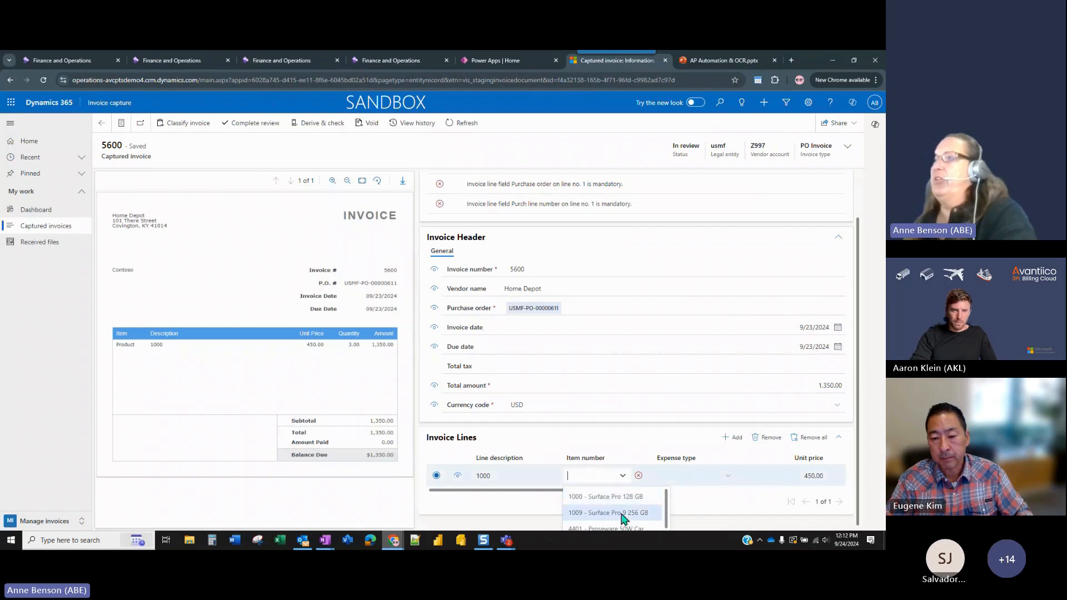
click(584, 498)
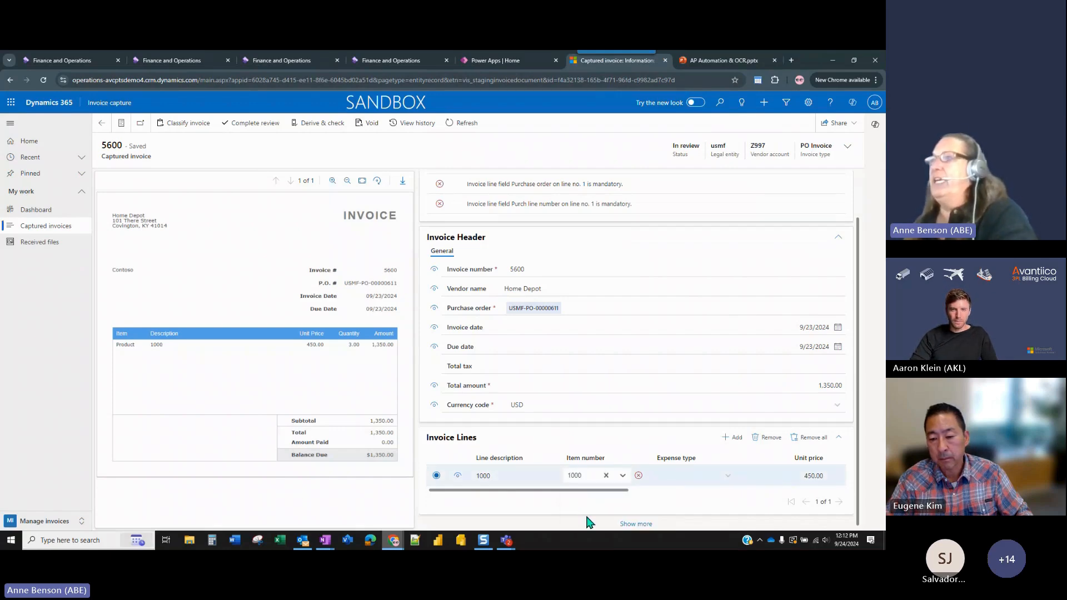
click(590, 522)
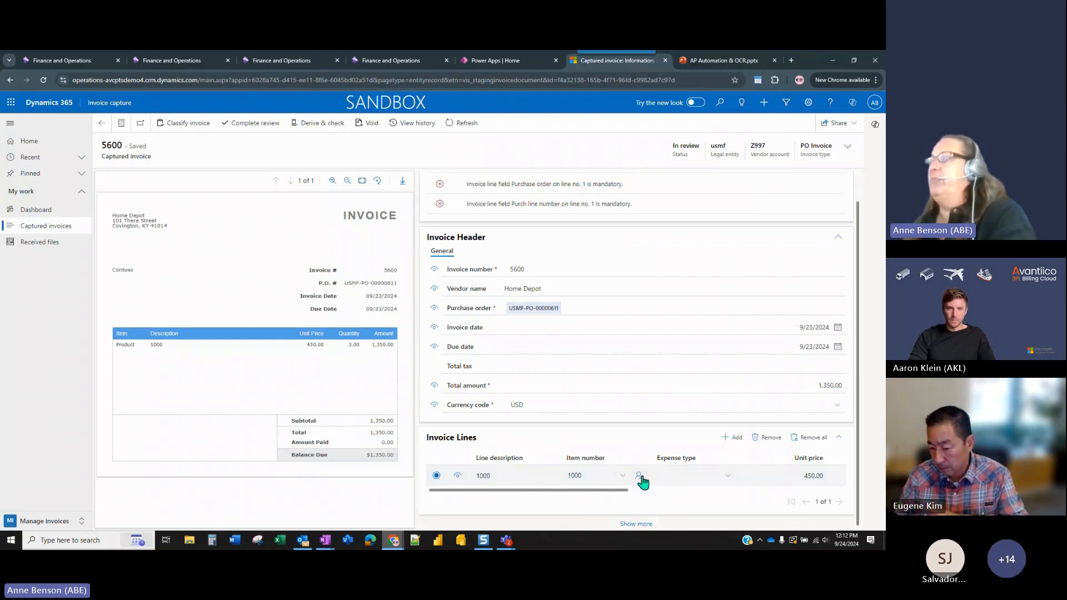
Compare the invoice header's fields and the line's item, unit price, quantity and amount with the invoice image, and check the purchase order columns.
drag(615, 491, 717, 497)
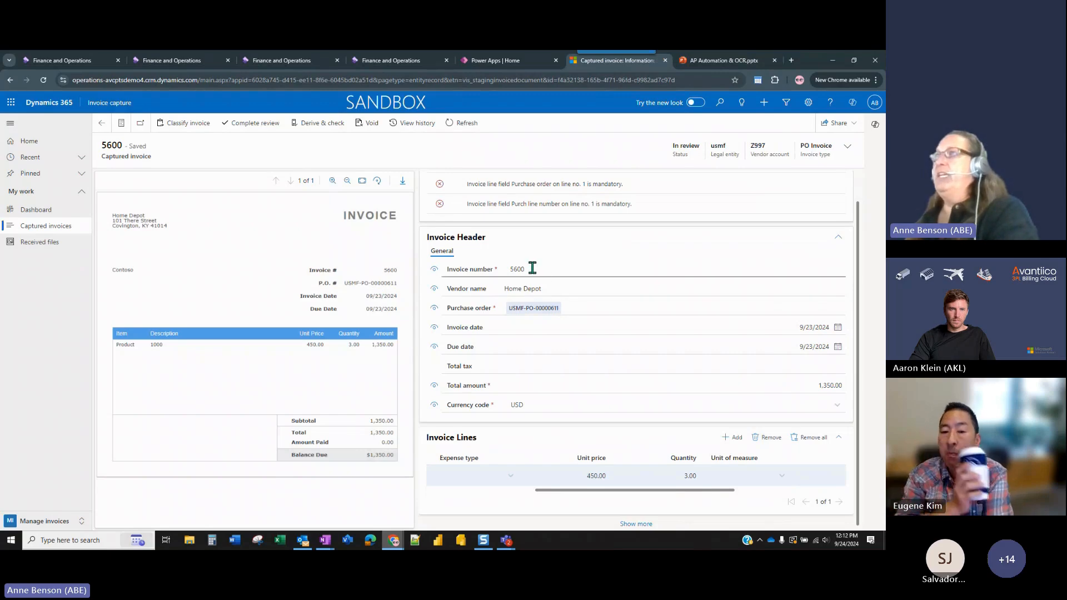
click(552, 284)
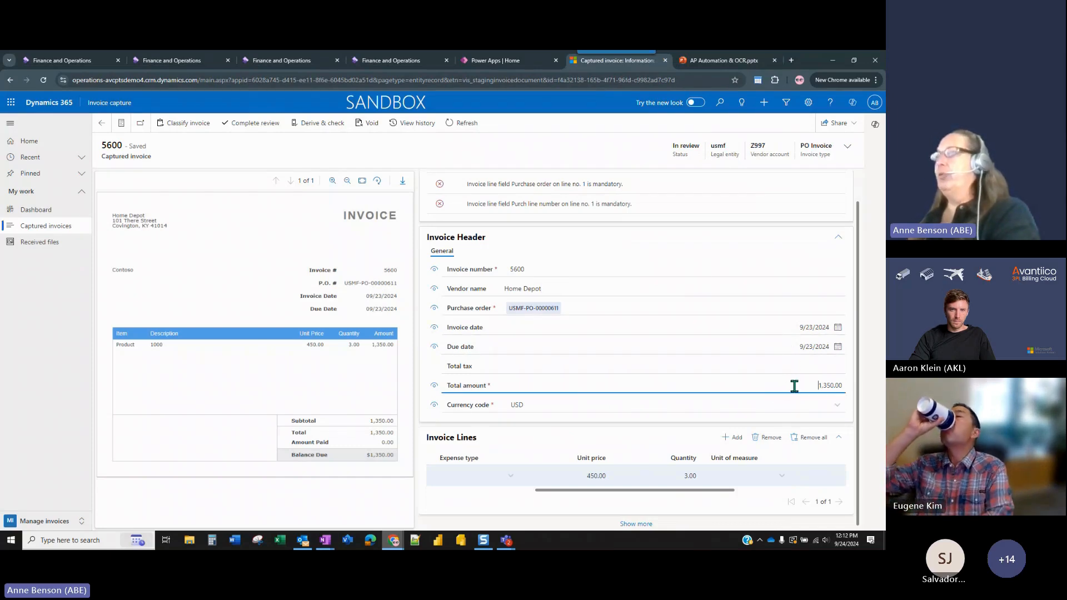
click(803, 410)
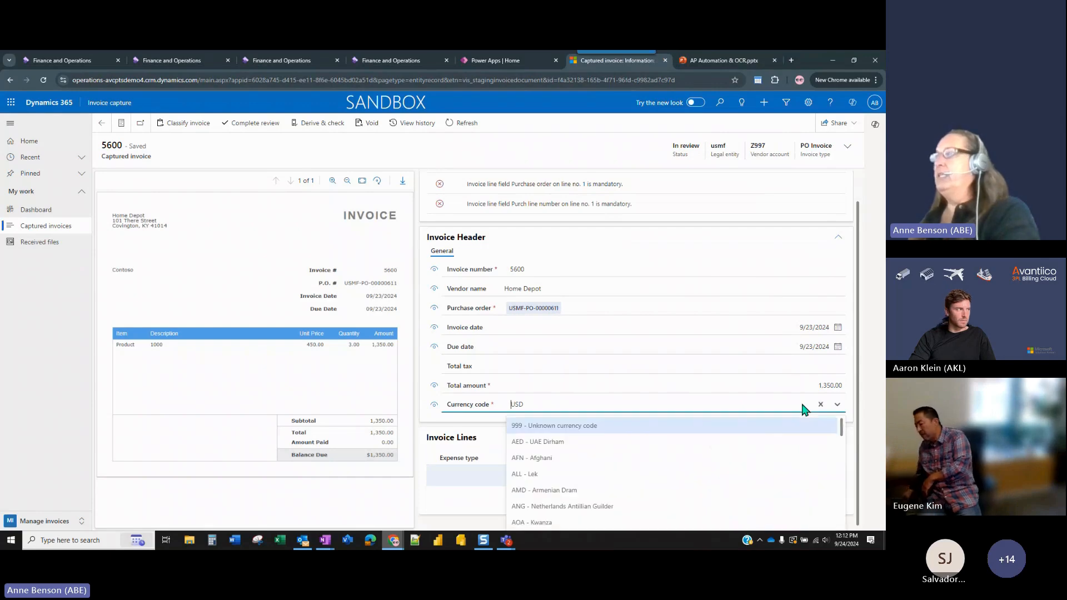
click(798, 406)
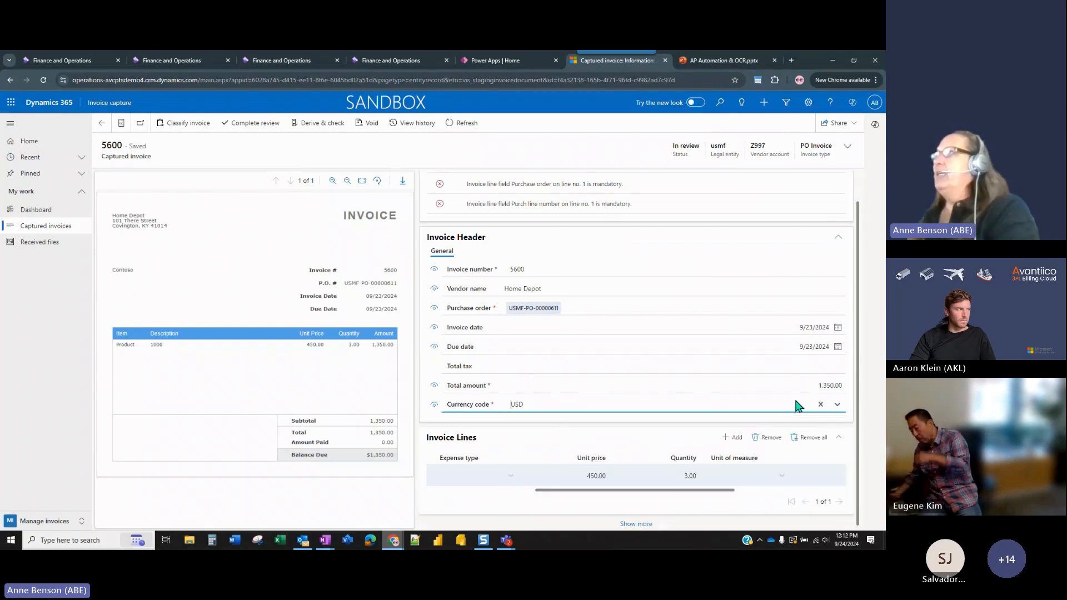
click(687, 491)
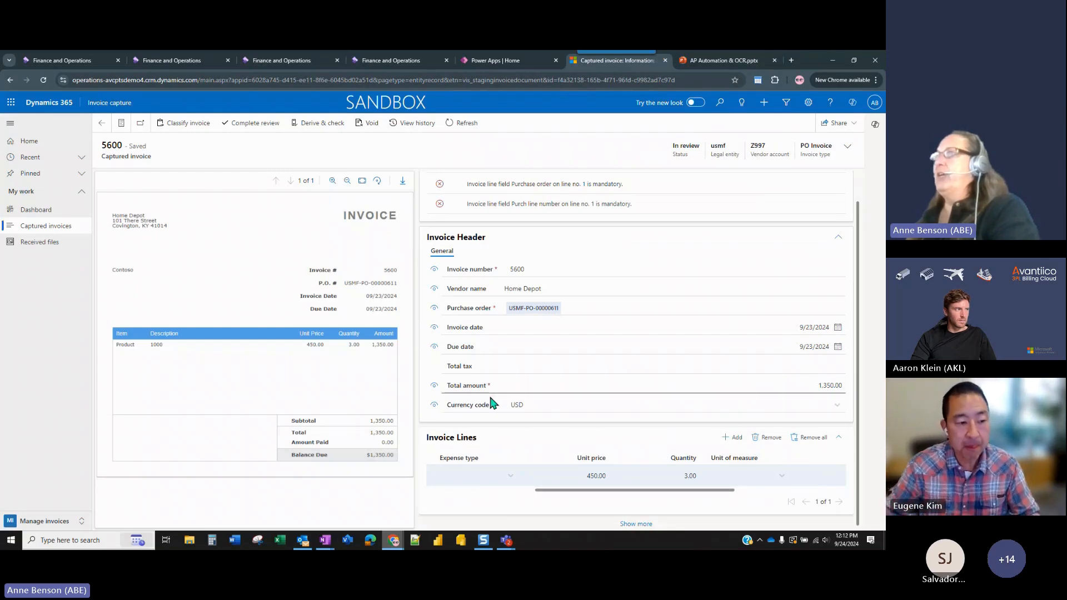
drag(698, 493, 737, 495)
click(601, 475)
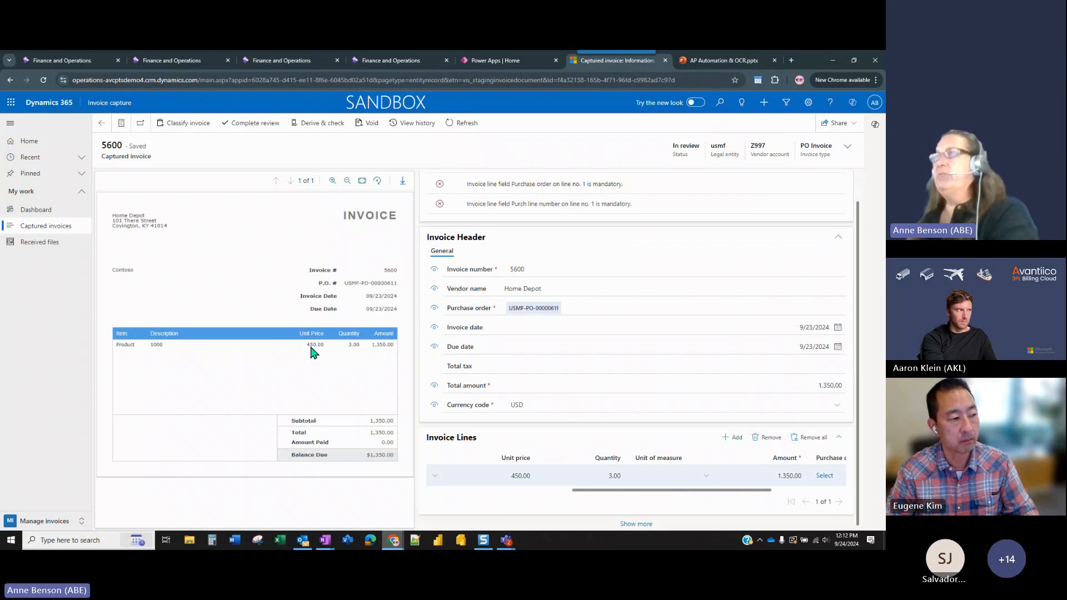
click(506, 478)
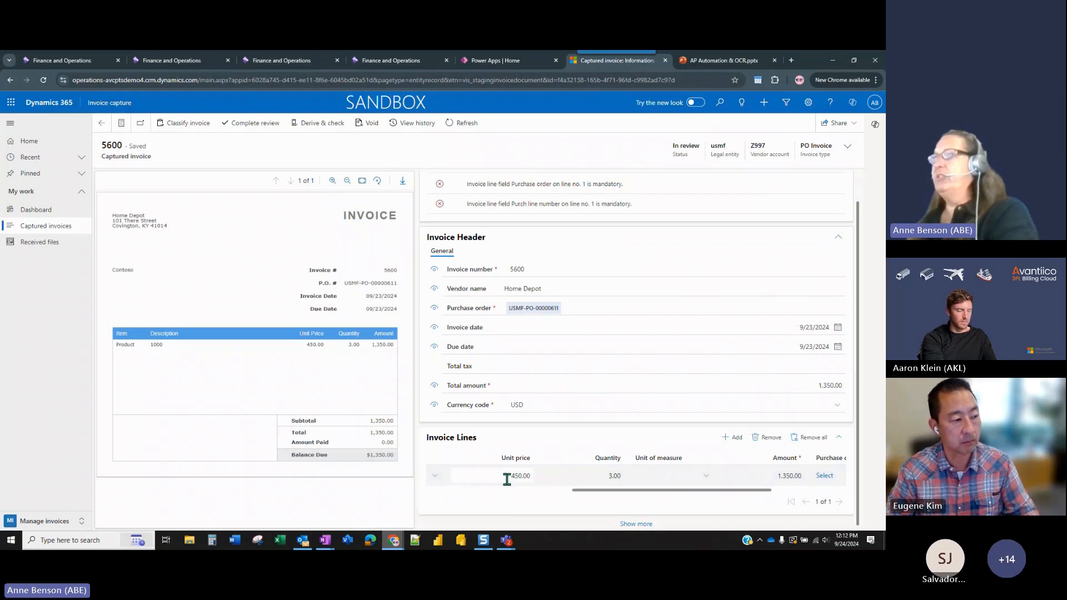
drag(687, 490, 774, 491)
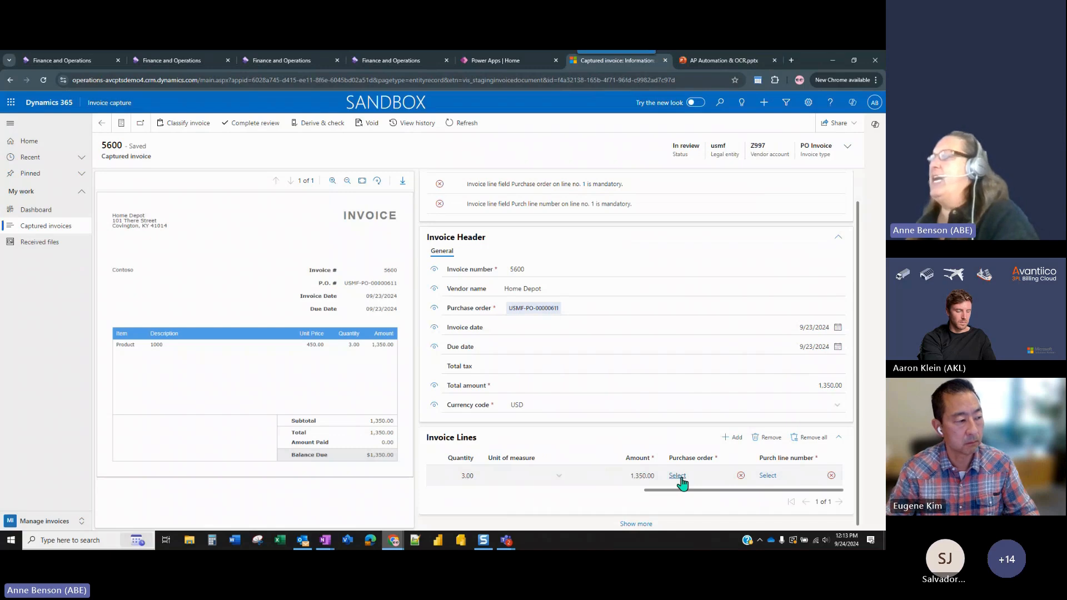
drag(688, 490, 509, 492)
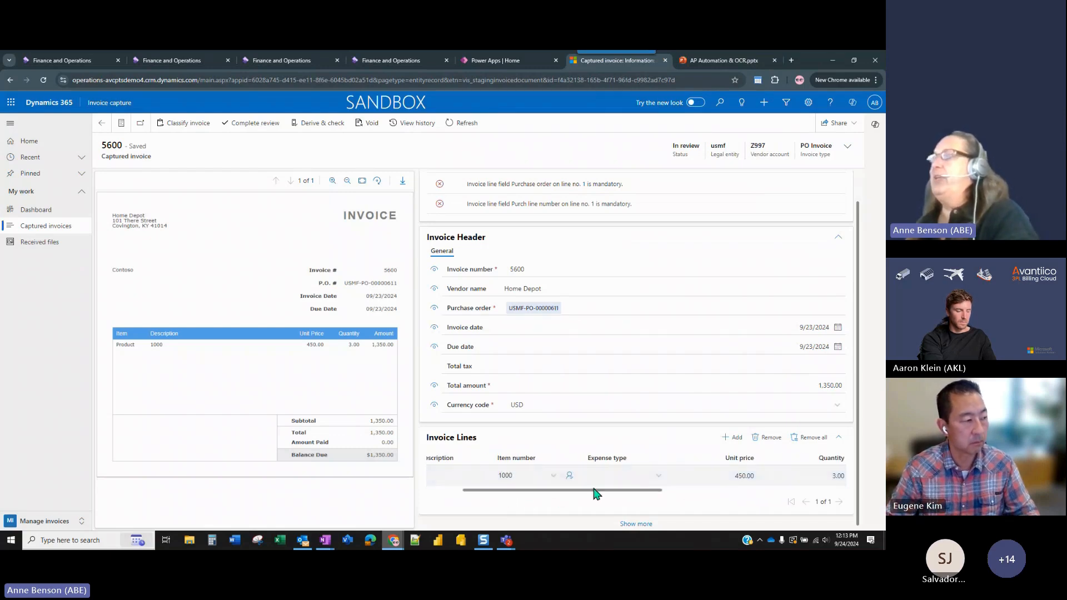
Link the invoice line to the available purchase order line for Surface Pro 128 GB.
drag(596, 492, 778, 492)
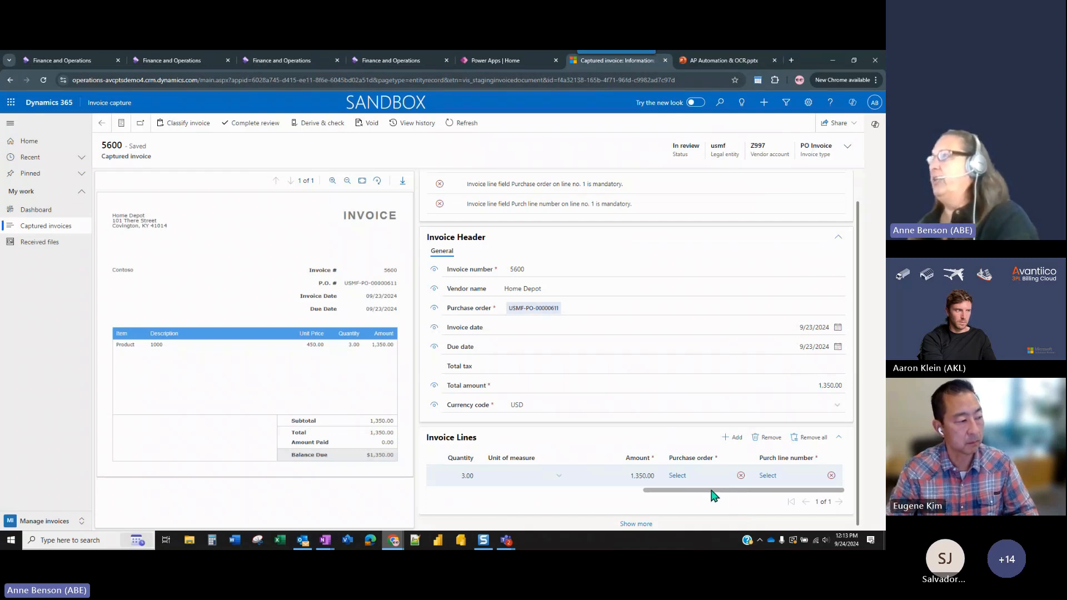
click(678, 477)
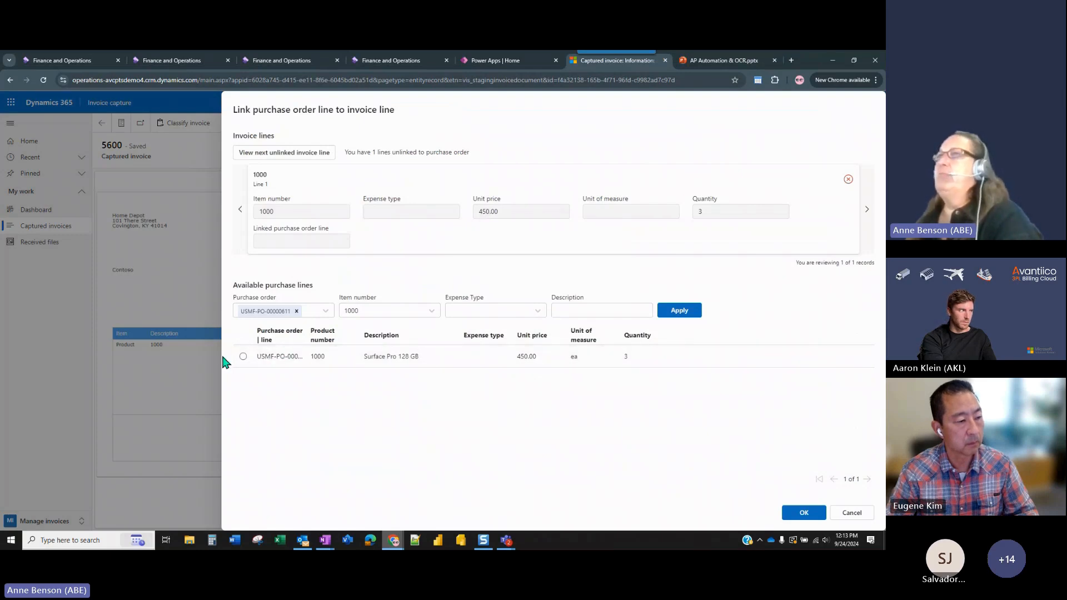
click(243, 356)
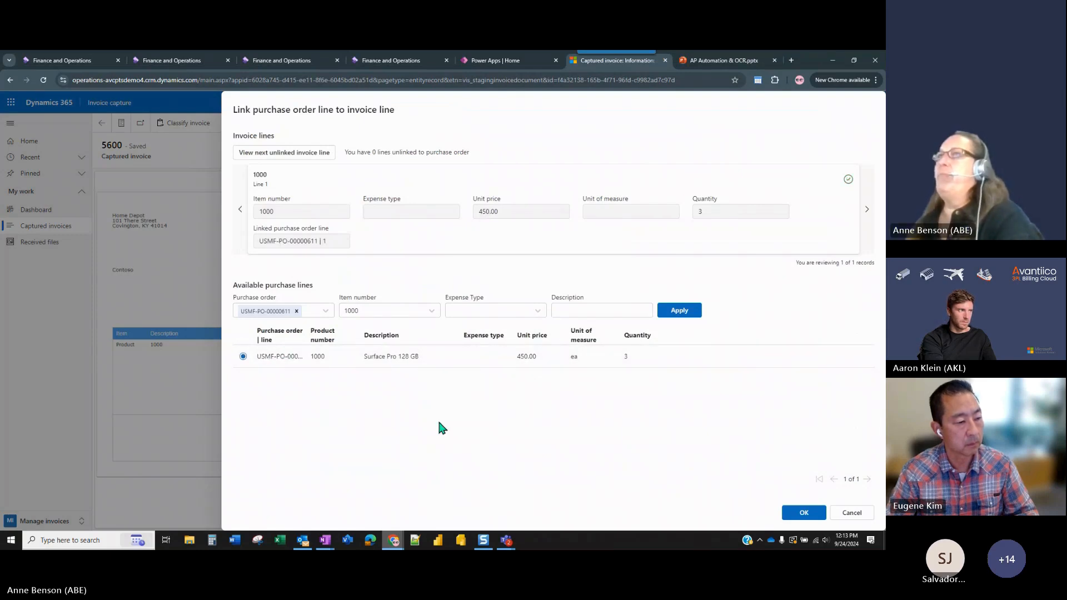
click(805, 518)
click(510, 329)
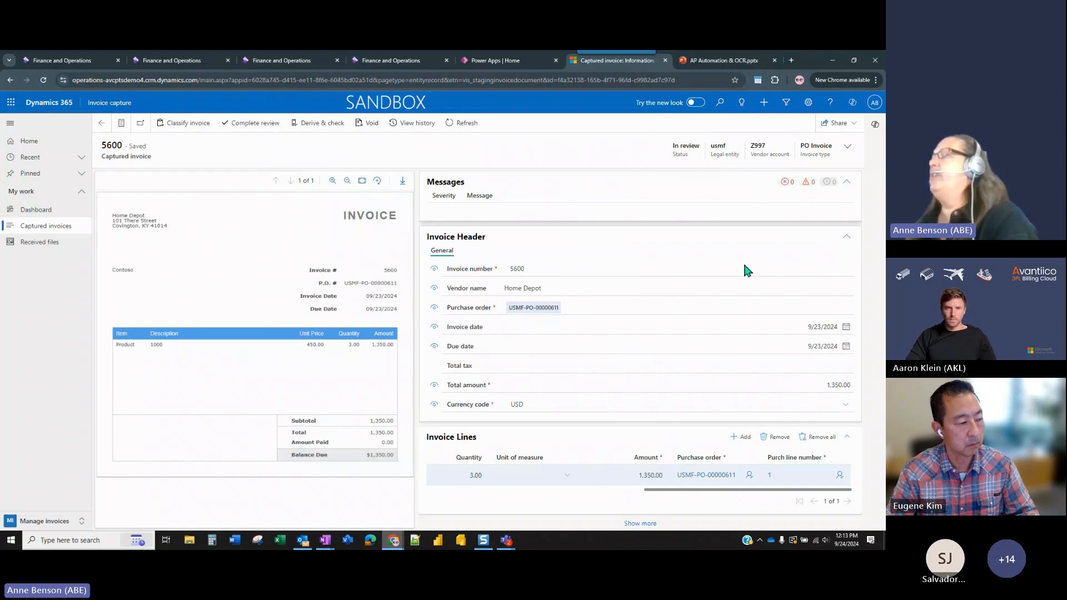
drag(682, 494, 452, 491)
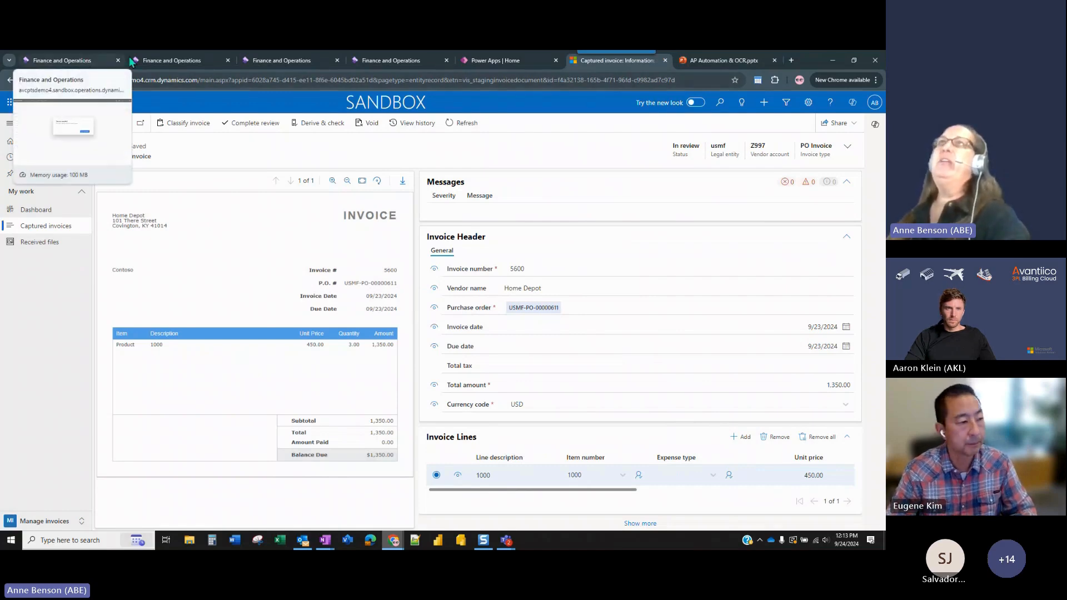
Switch to Finance and Operations and start new sessions for Process automations, Pending vendor invoices, Invoice journal and the default dashboard.
click(169, 59)
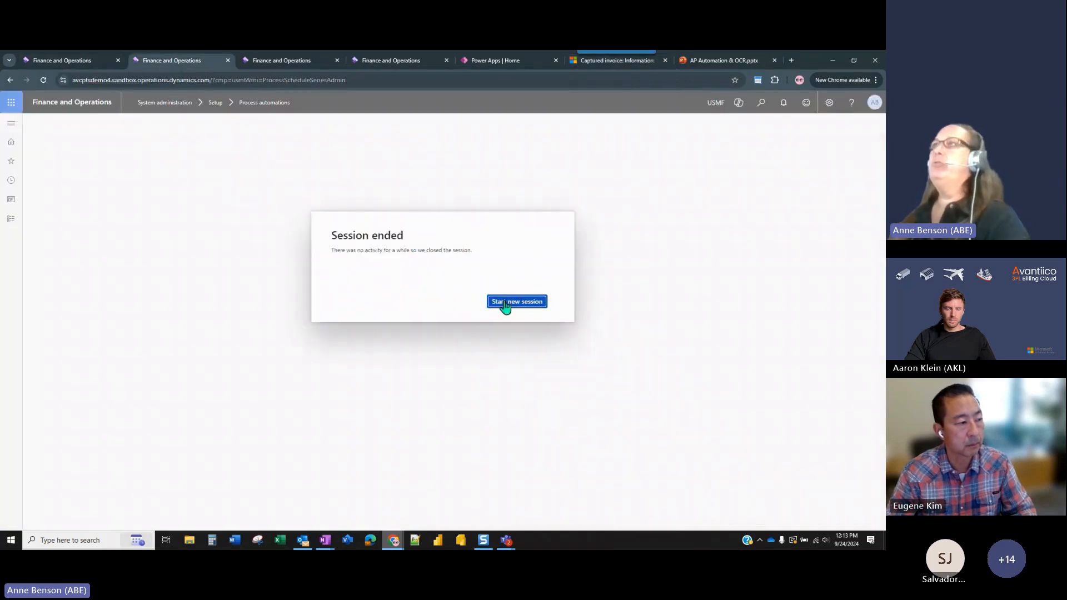
click(279, 62)
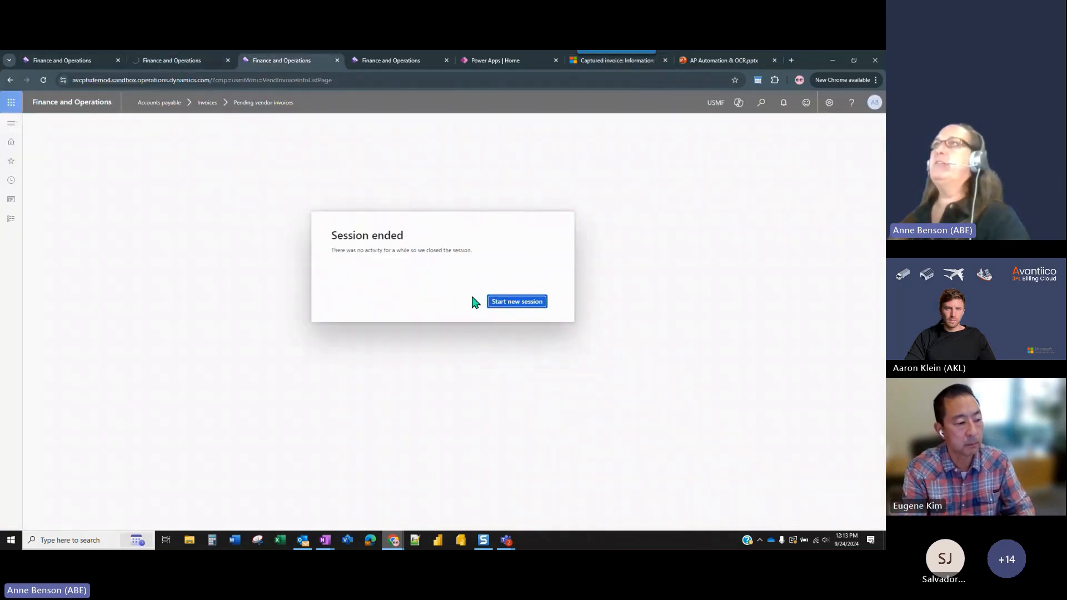
click(537, 307)
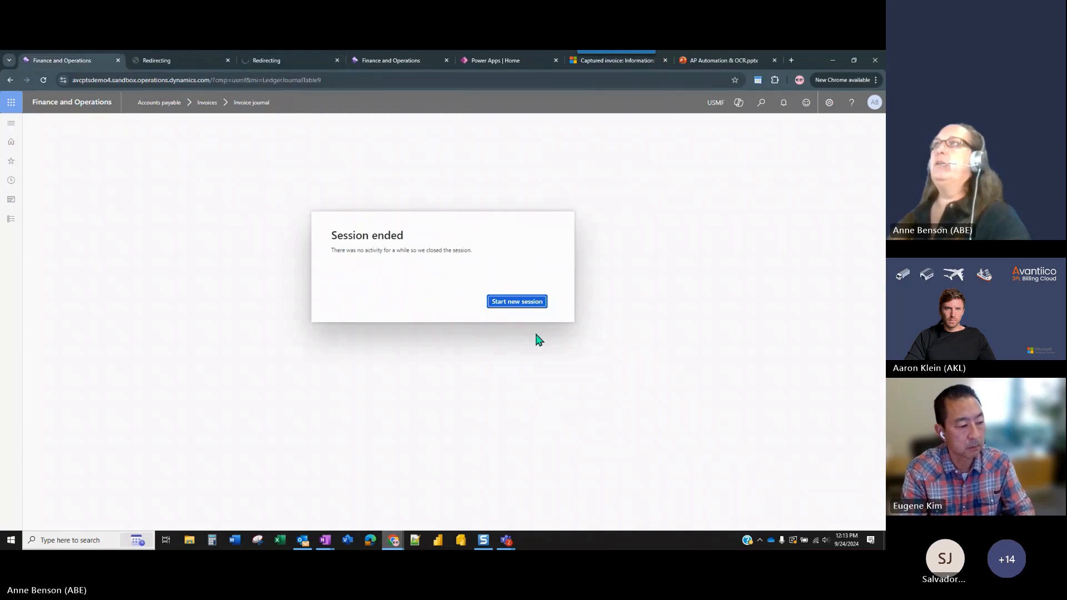
click(517, 303)
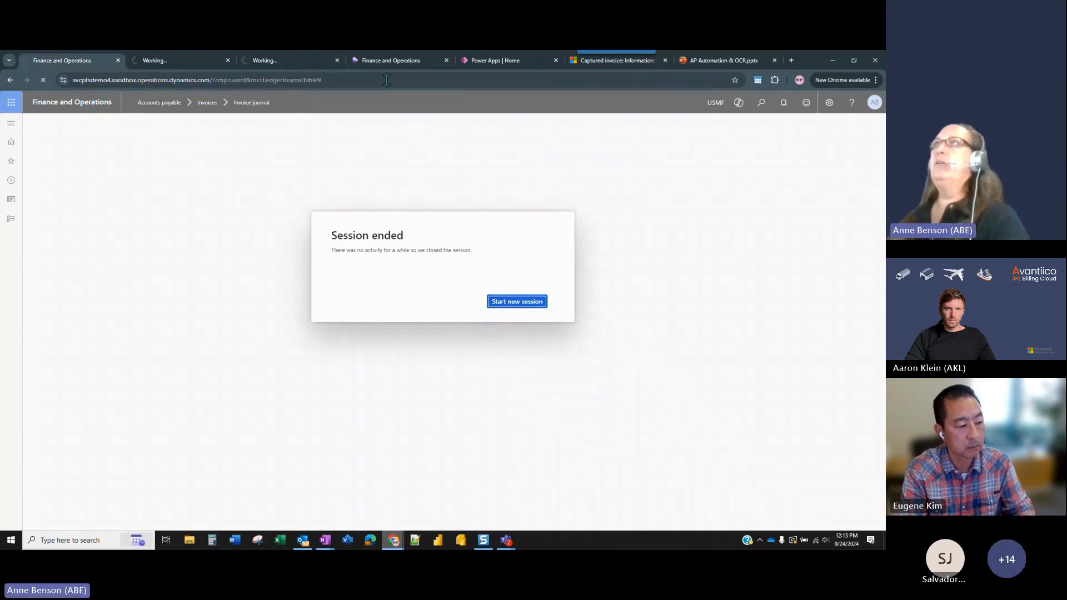
click(515, 304)
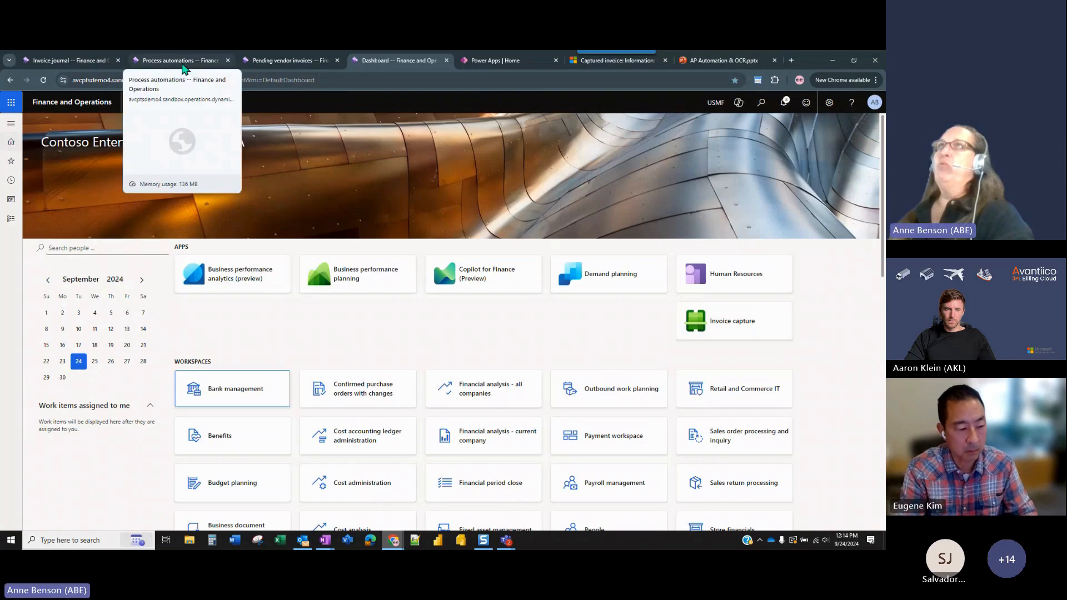
Review the repeat settings of the background processes for receipt matching, workflow submission, invoice transfer and matching validation, and close Process automations.
click(186, 61)
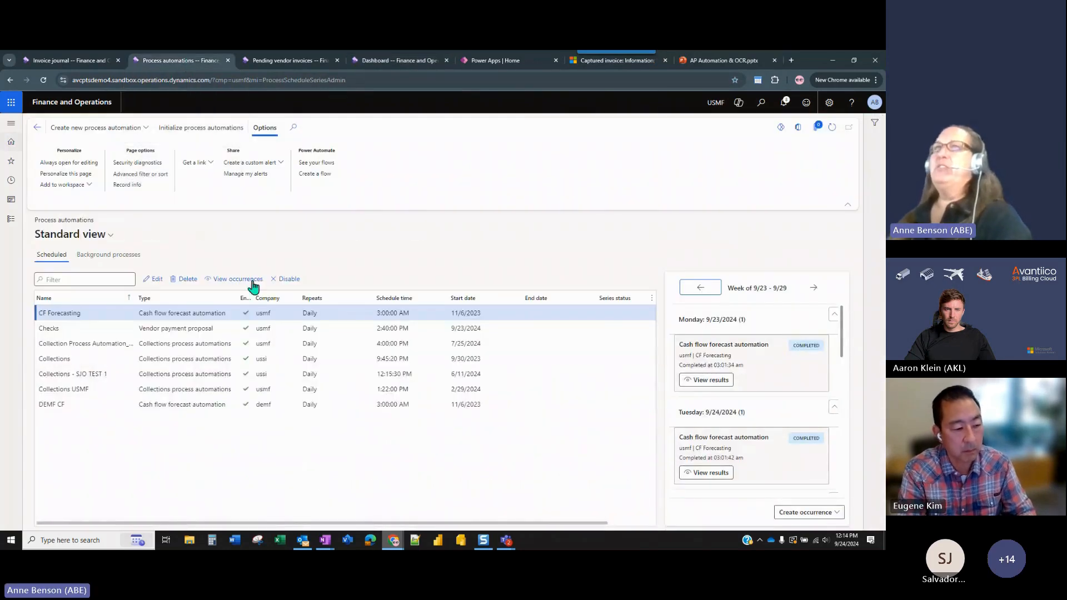
click(126, 254)
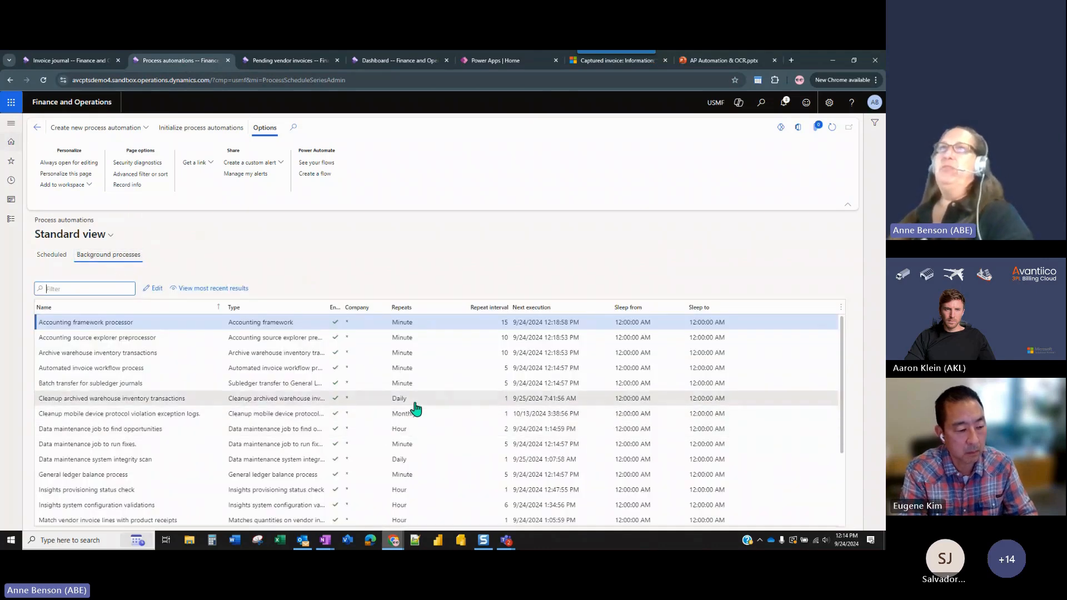
scroll(416, 408, down, 3)
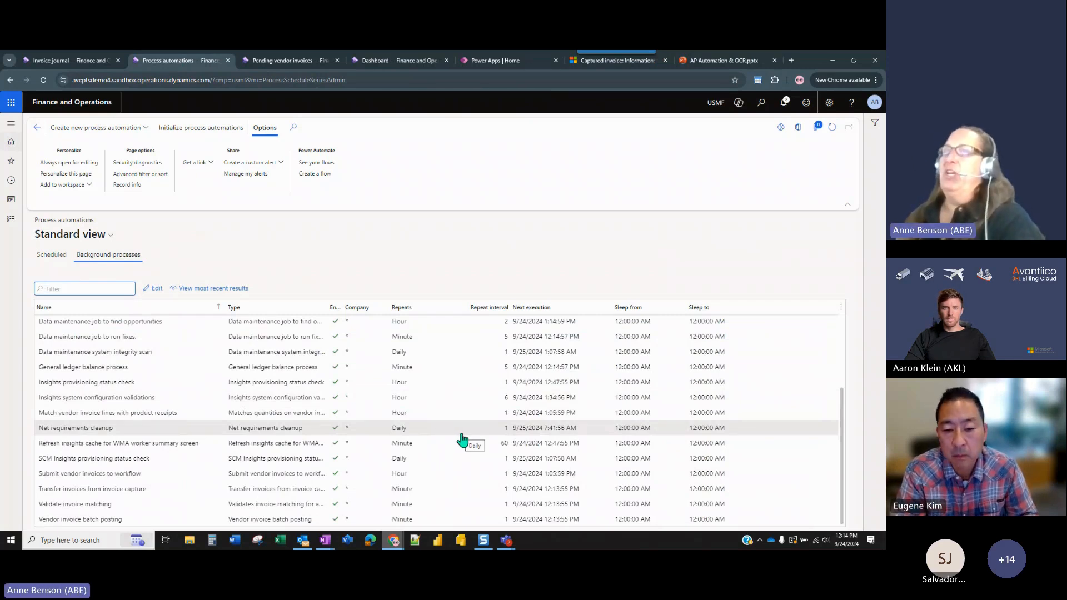
click(455, 417)
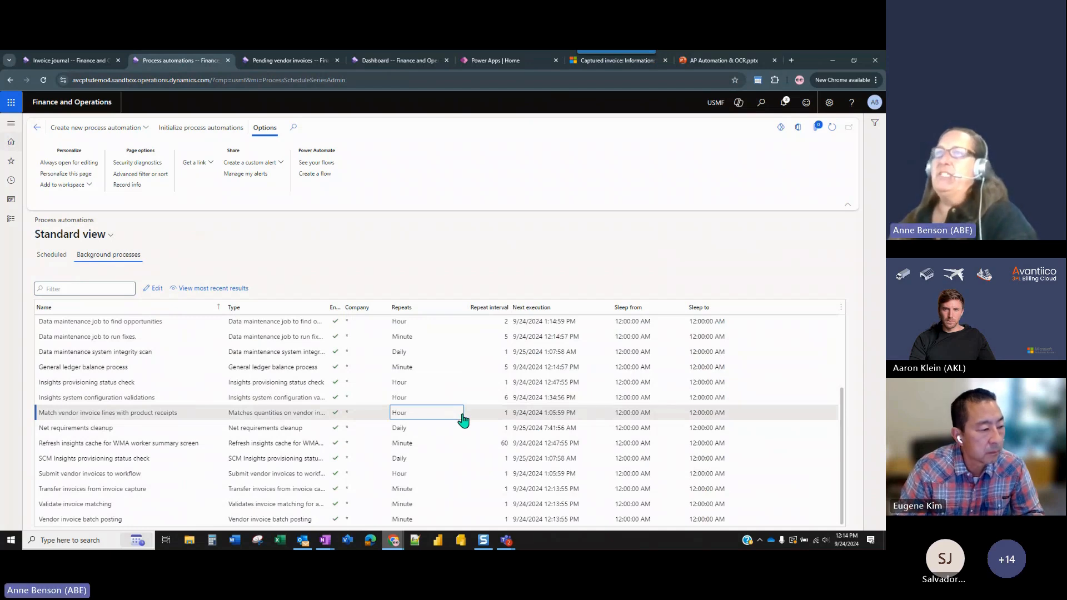
click(464, 476)
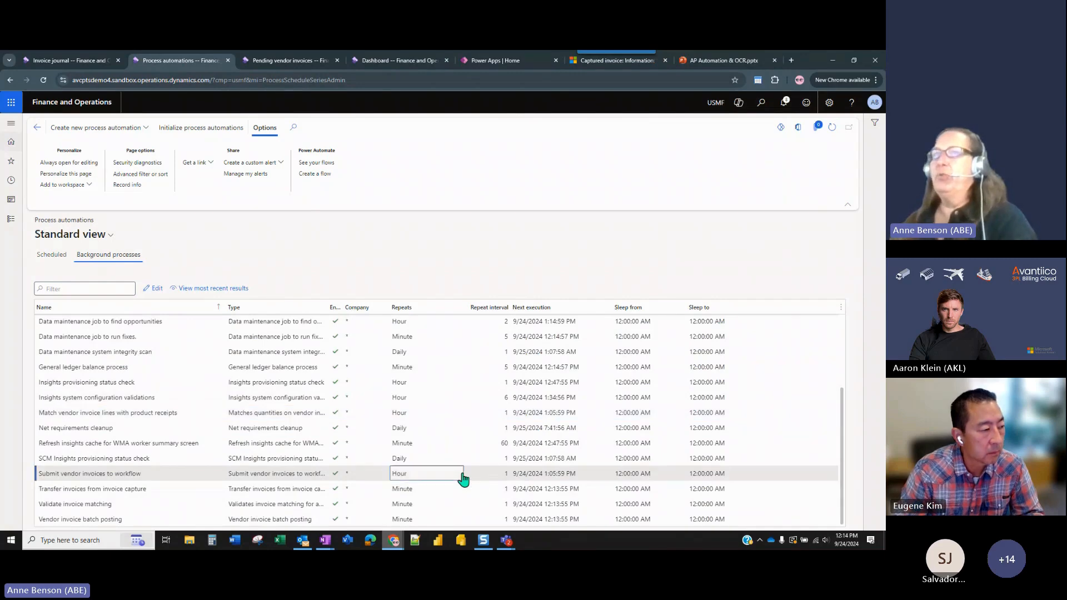
click(457, 497)
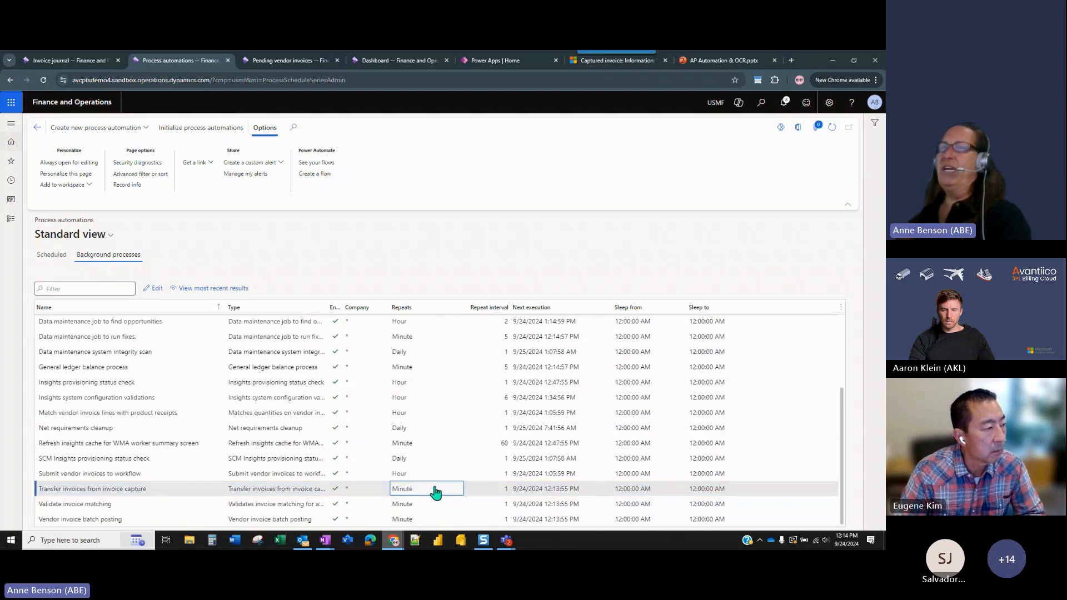
click(491, 504)
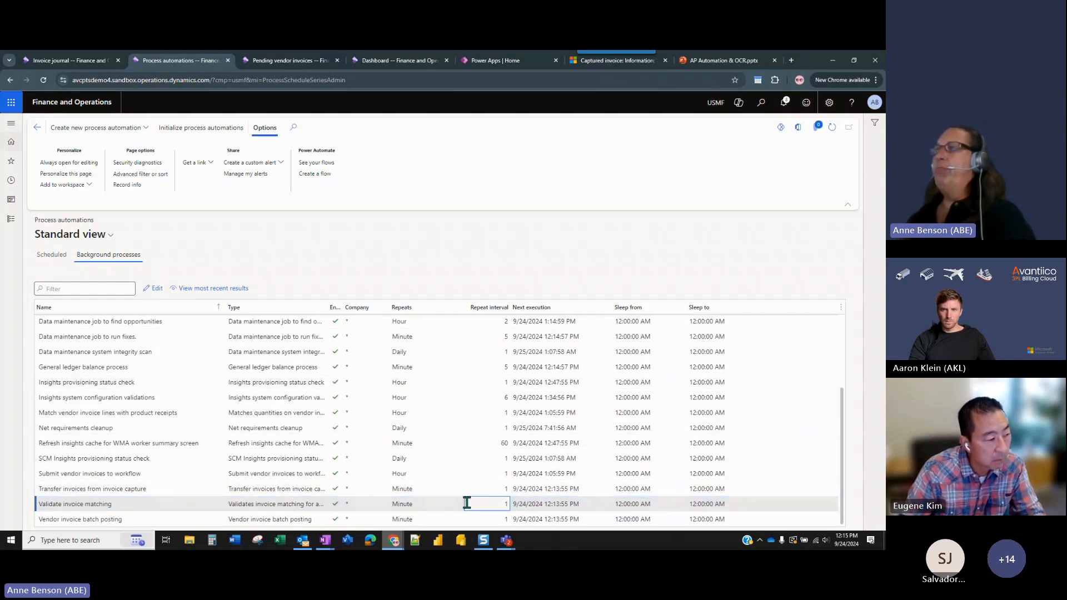
click(496, 416)
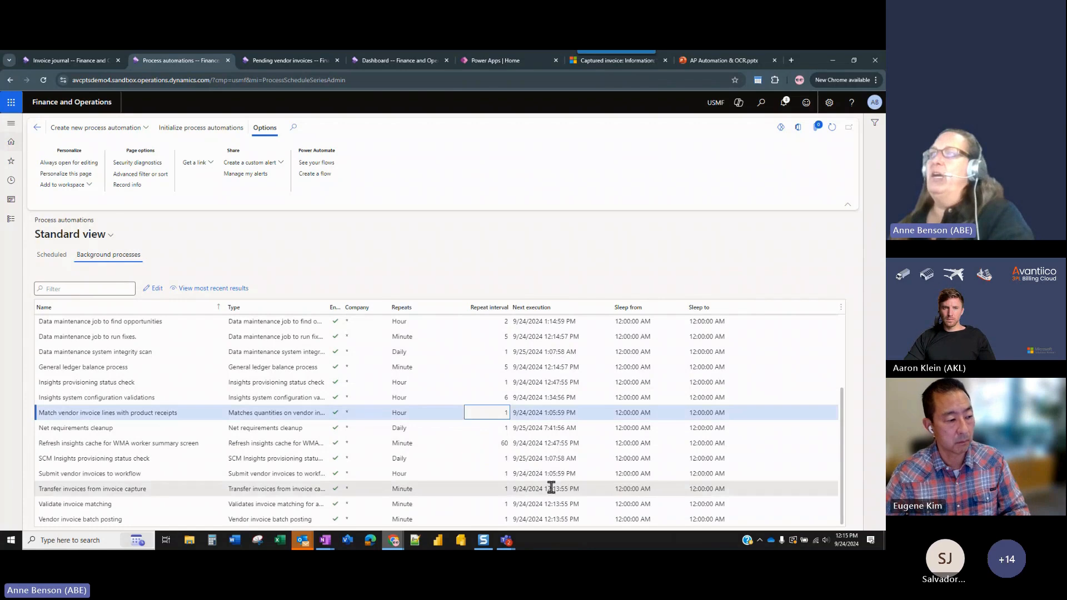
click(493, 474)
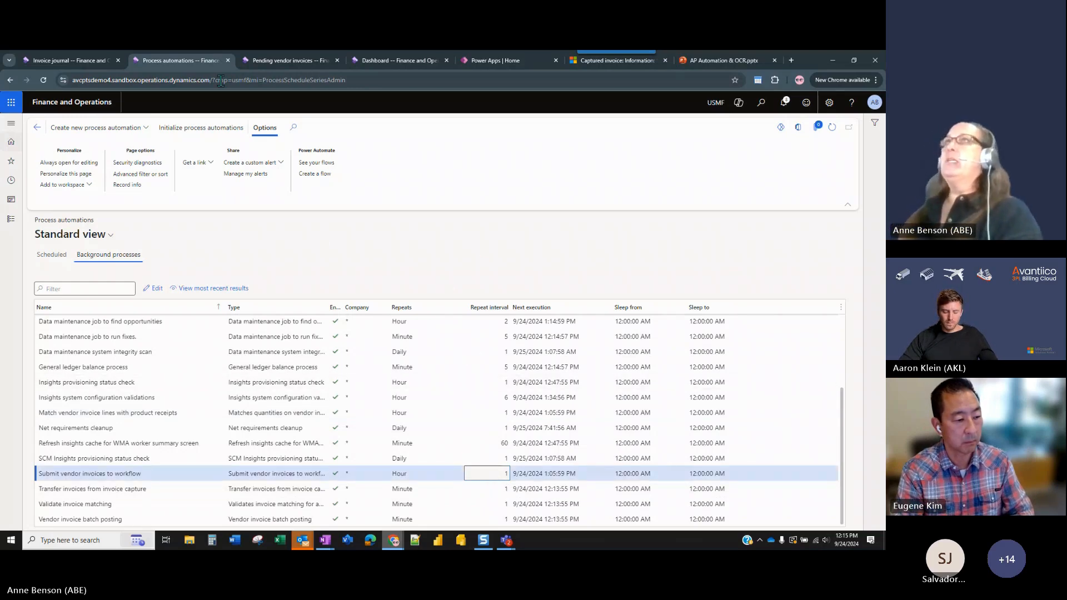
drag(195, 61, 884, 177)
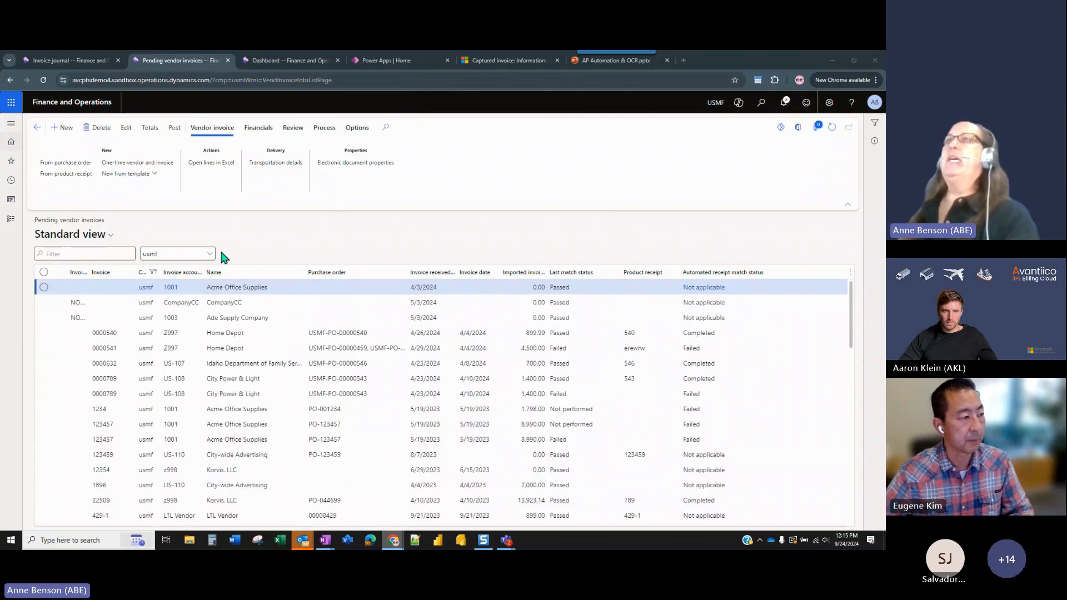
Open the Accounts payable list of all vendors and filter it to vendor accounts beginning with z.
click(92, 58)
click(12, 221)
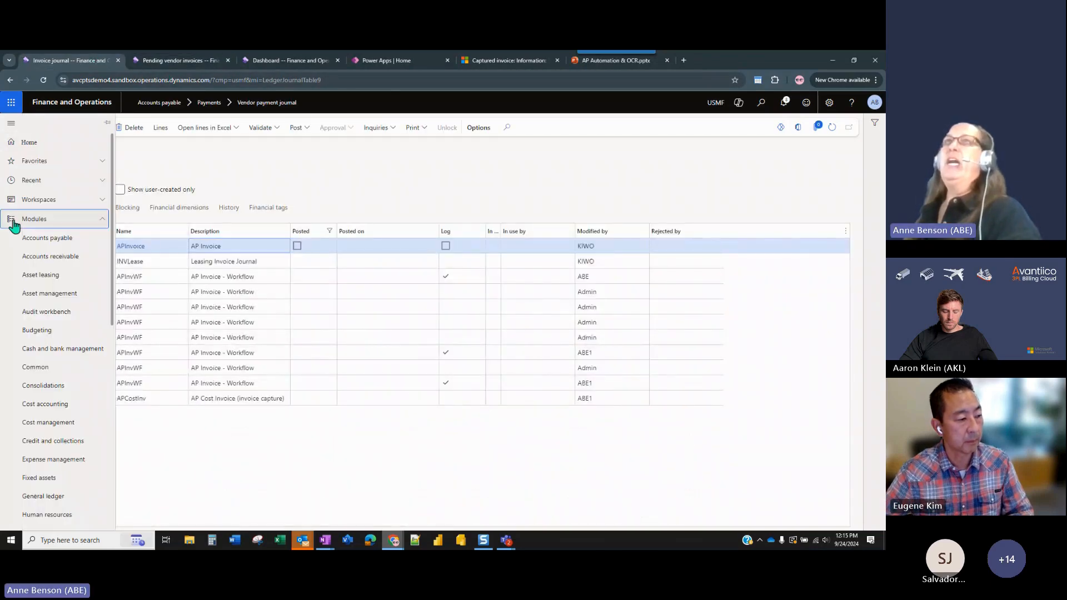
click(56, 240)
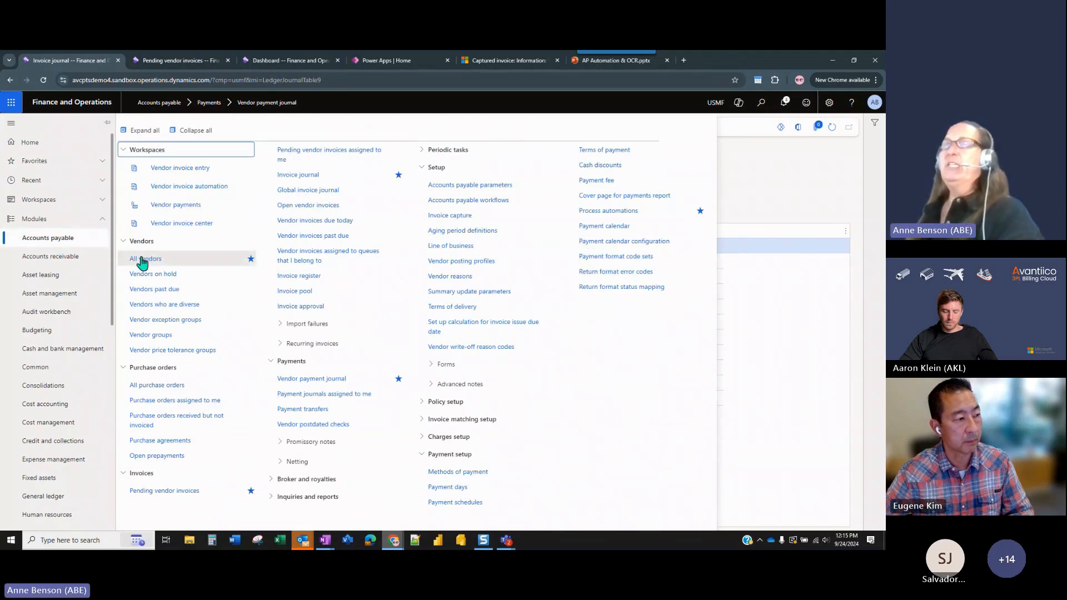
click(142, 260)
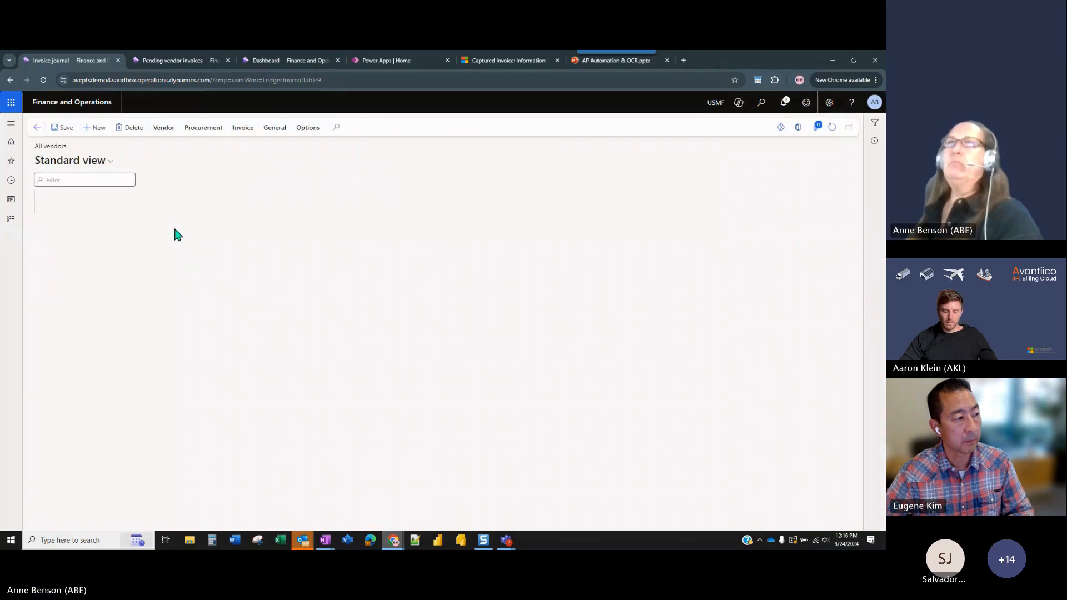
click(153, 271)
text(z)
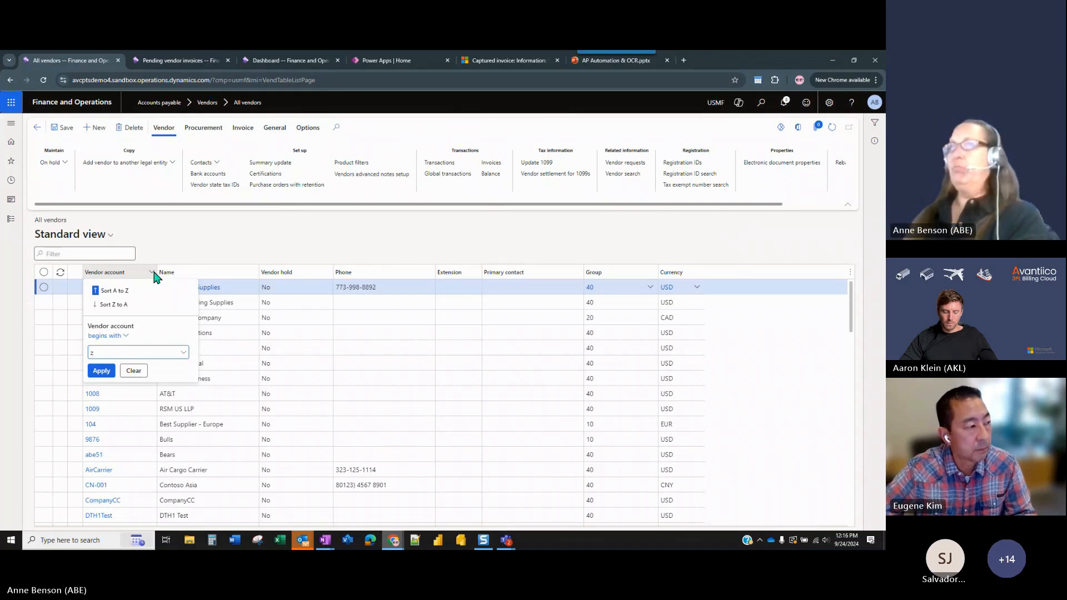
key(Return)
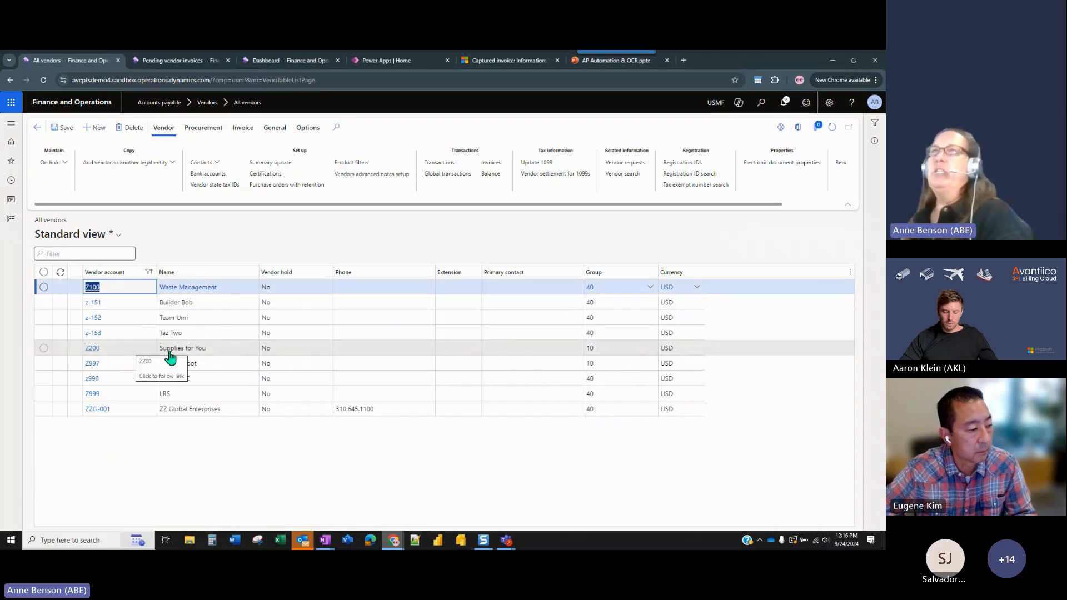
Compare the Waste Management and Supplies for You vendors, and review the default ledger account setup of Waste Management.
click(397, 291)
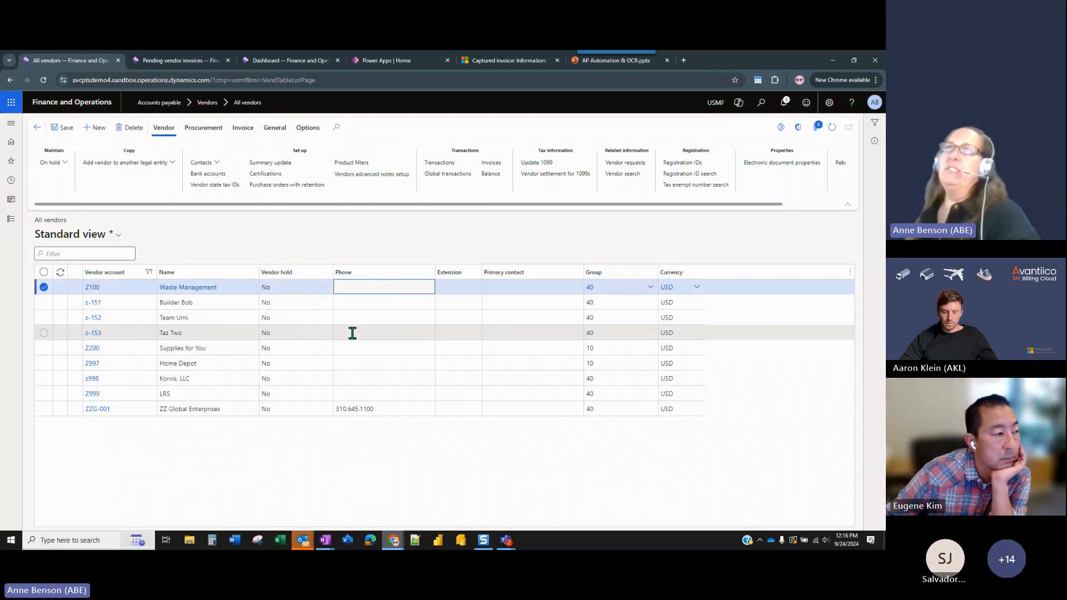
click(364, 348)
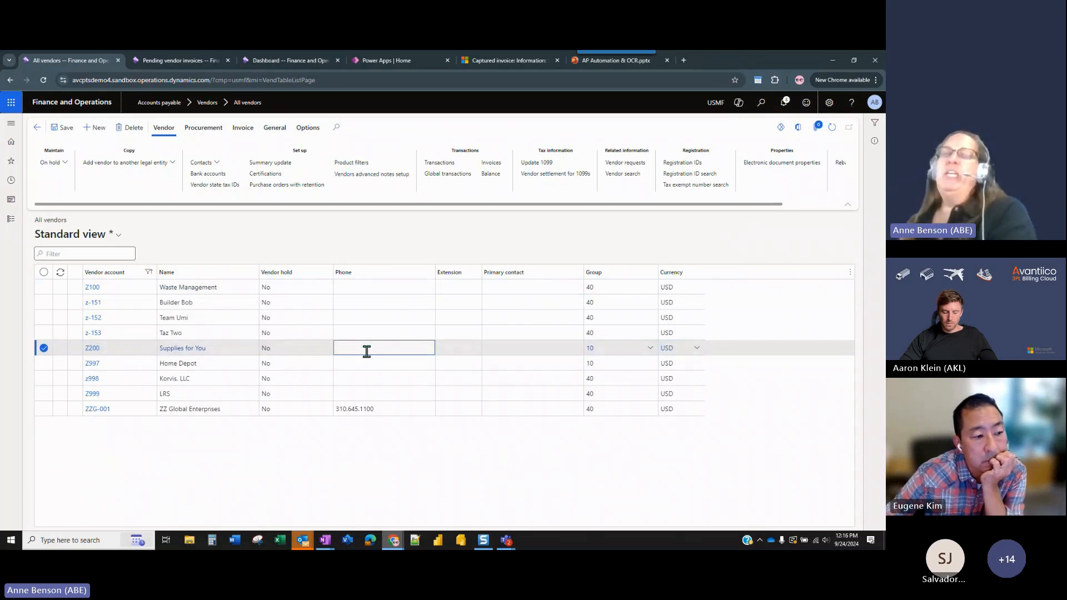
click(342, 288)
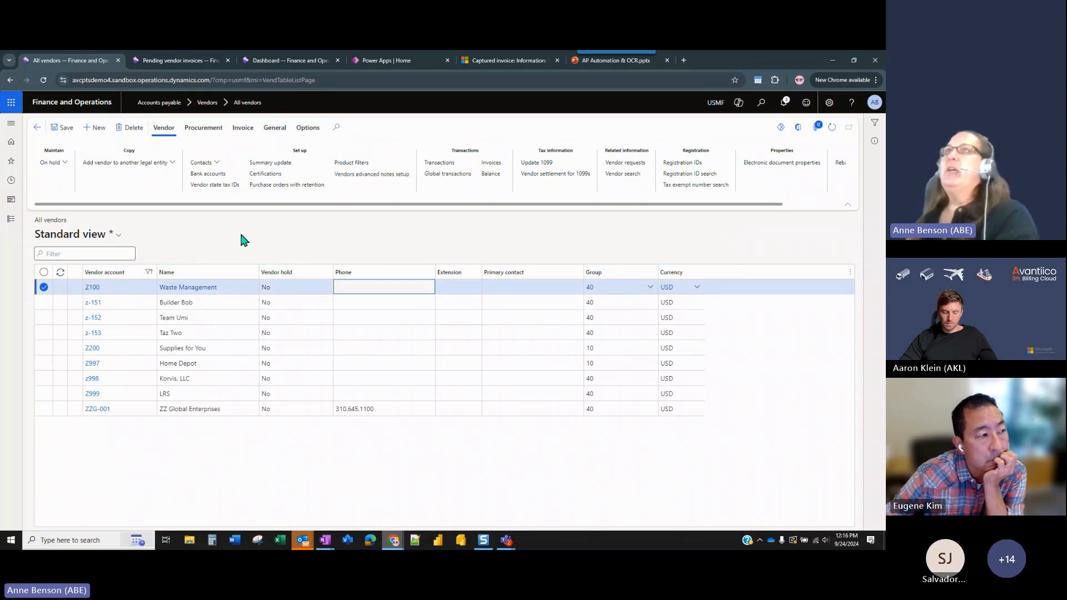
click(243, 126)
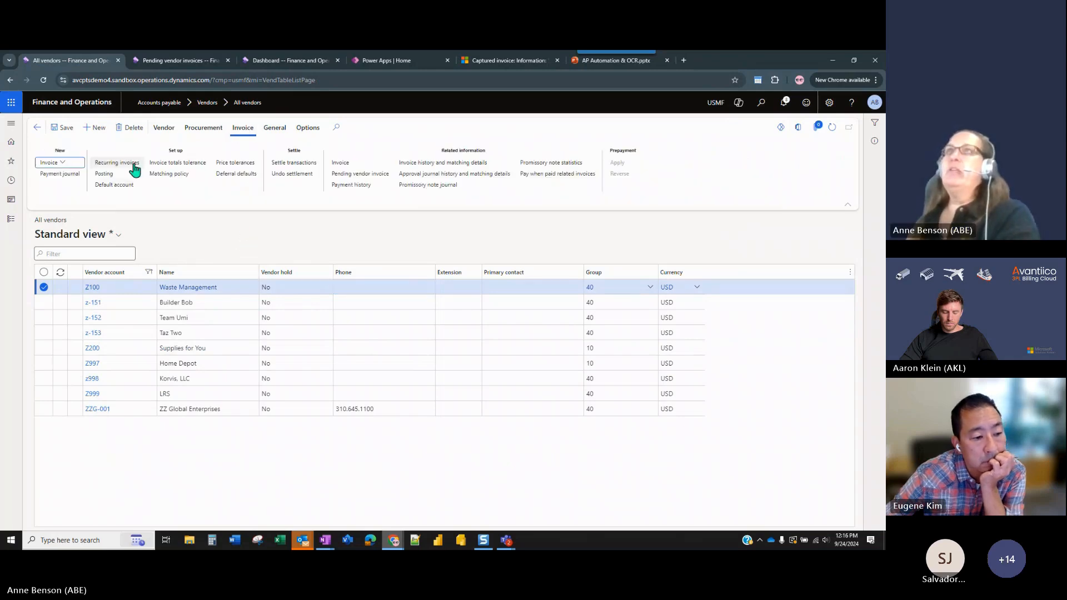
click(114, 185)
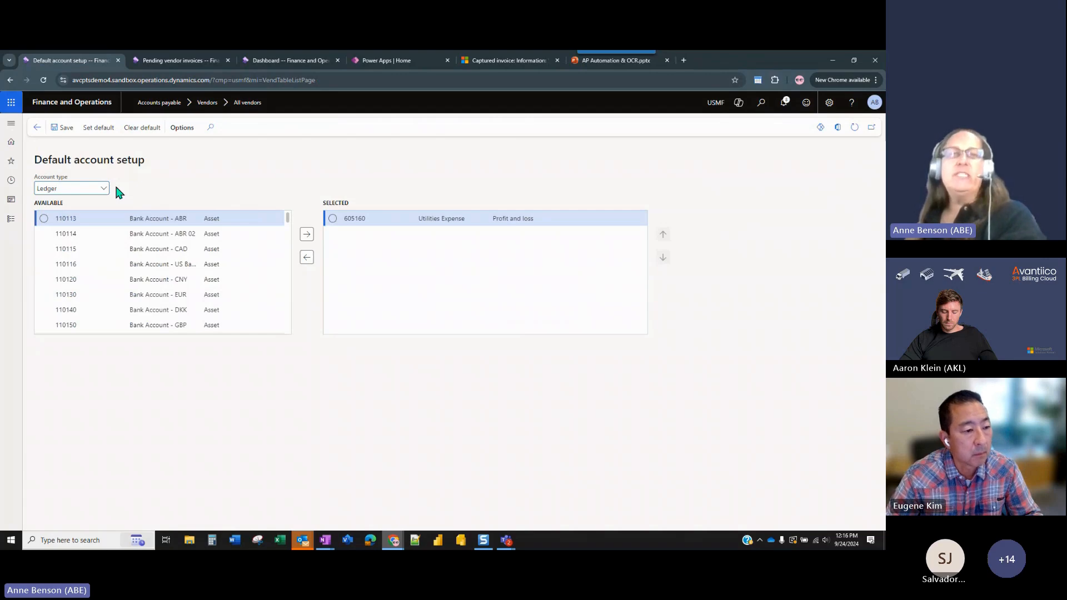
click(37, 128)
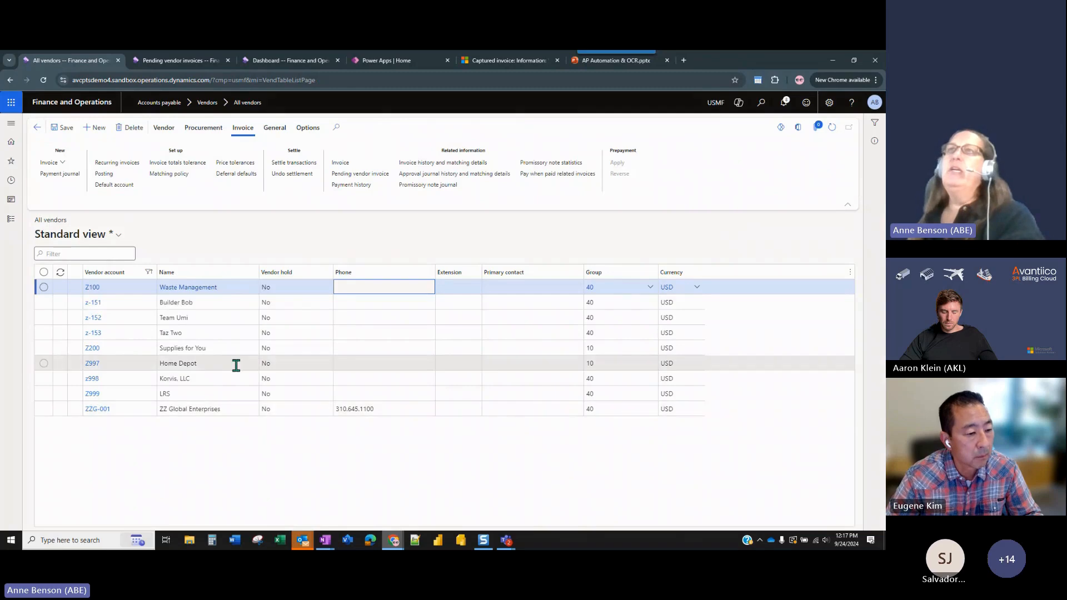
Check the financial dimensions on Waste Management's vendor record and return to the vendor list.
click(95, 289)
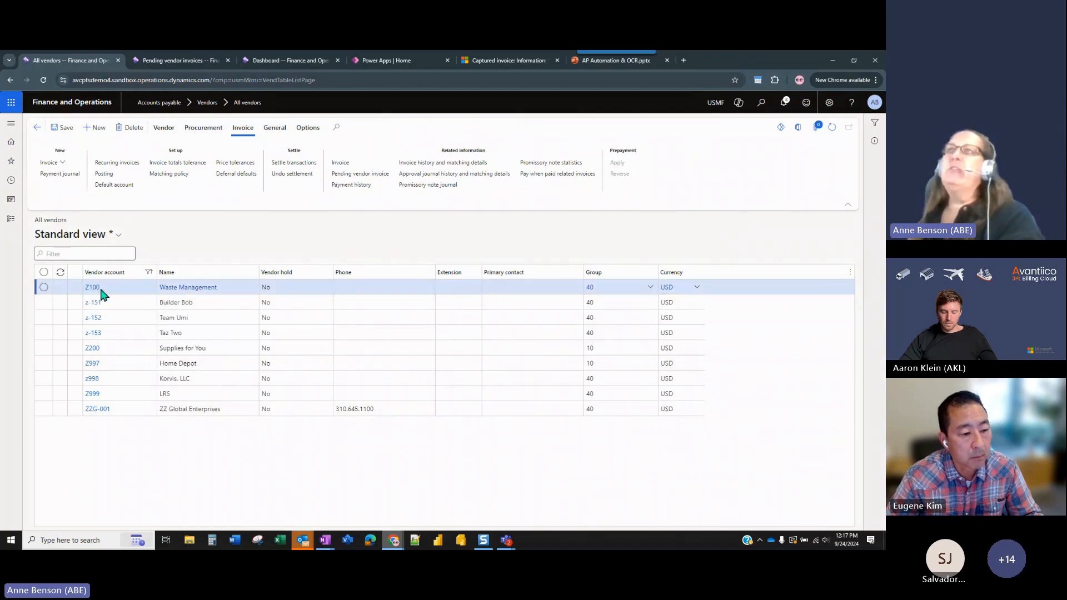
scroll(236, 476, down, 10)
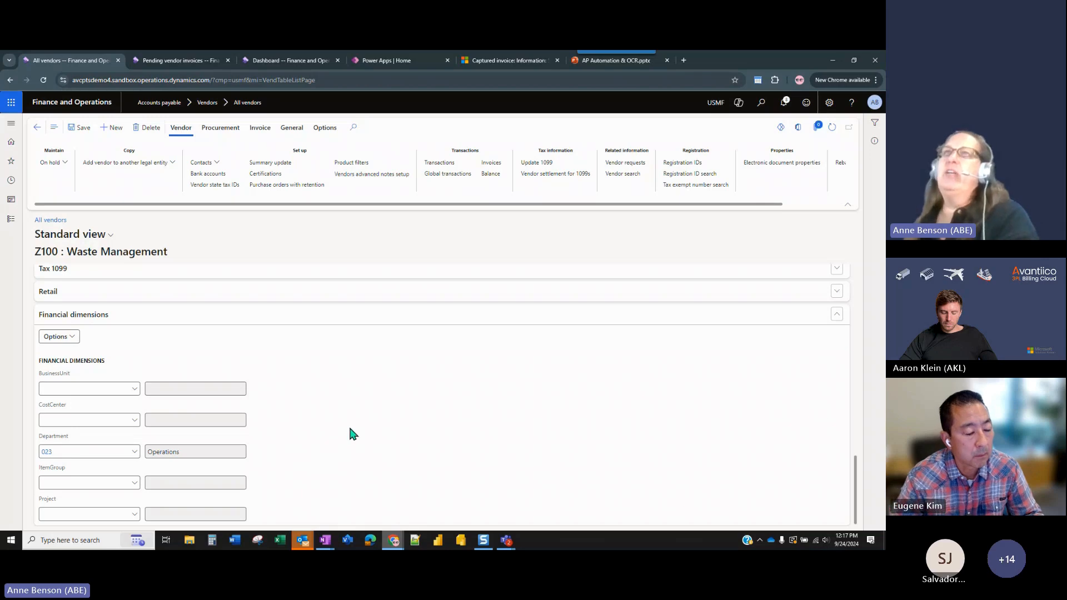
scroll(356, 427, up, 2)
scroll(355, 427, up, 8)
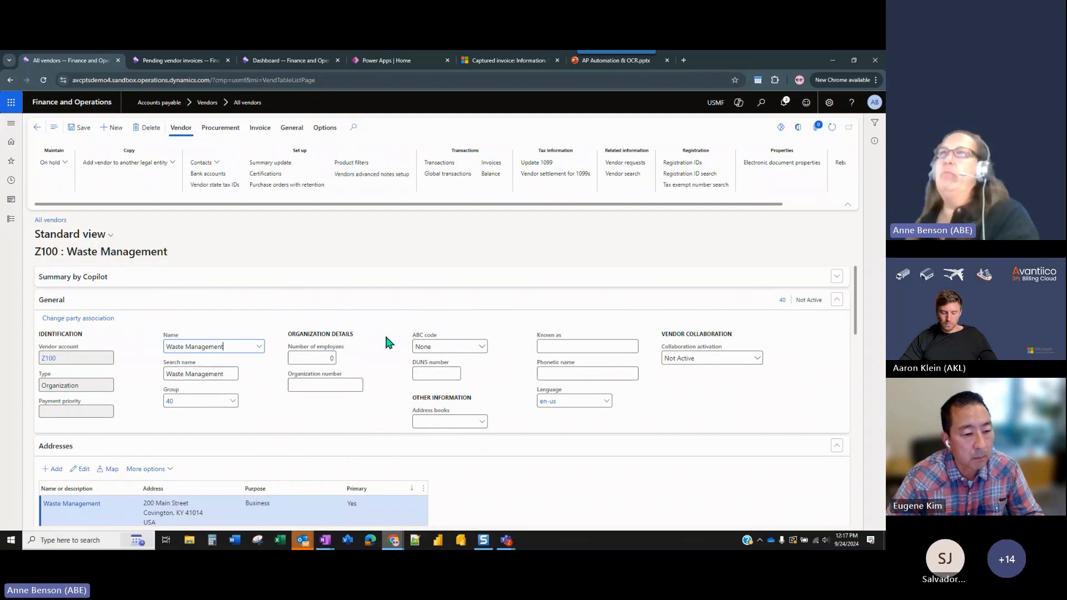
click(35, 129)
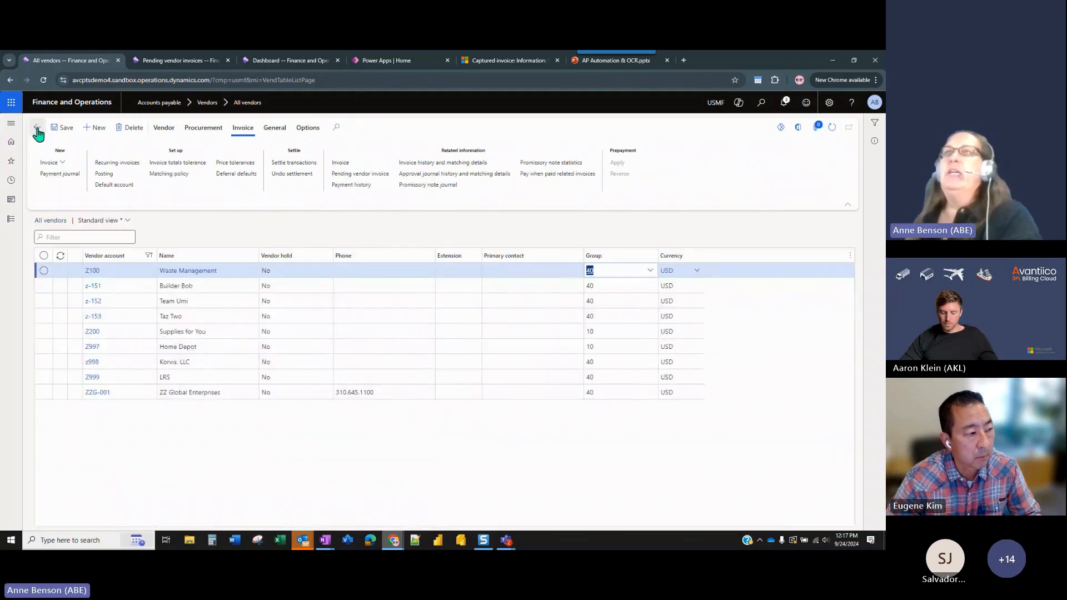
click(350, 330)
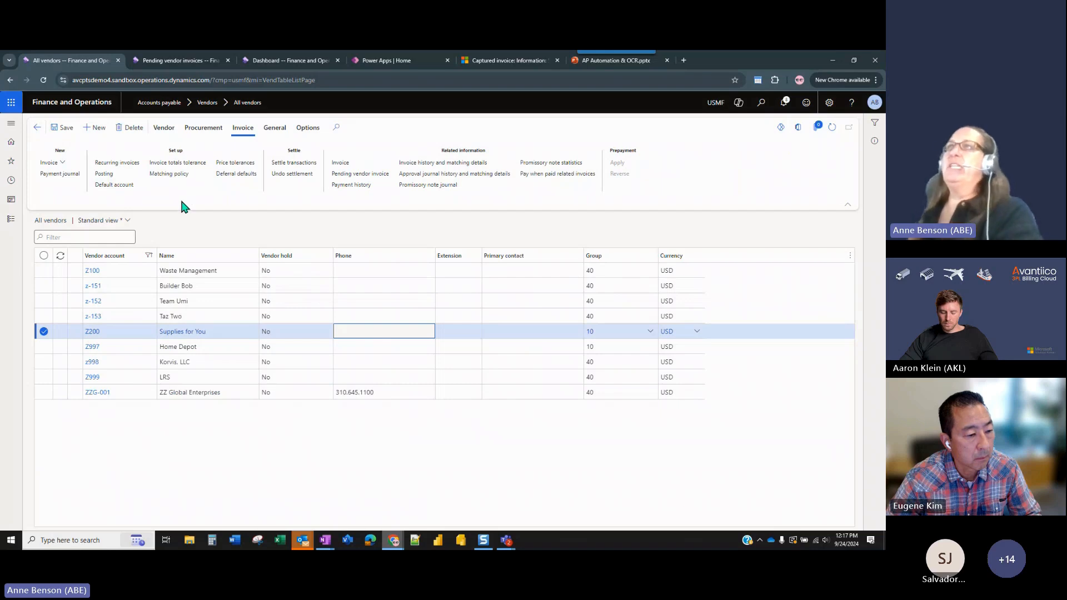
click(168, 132)
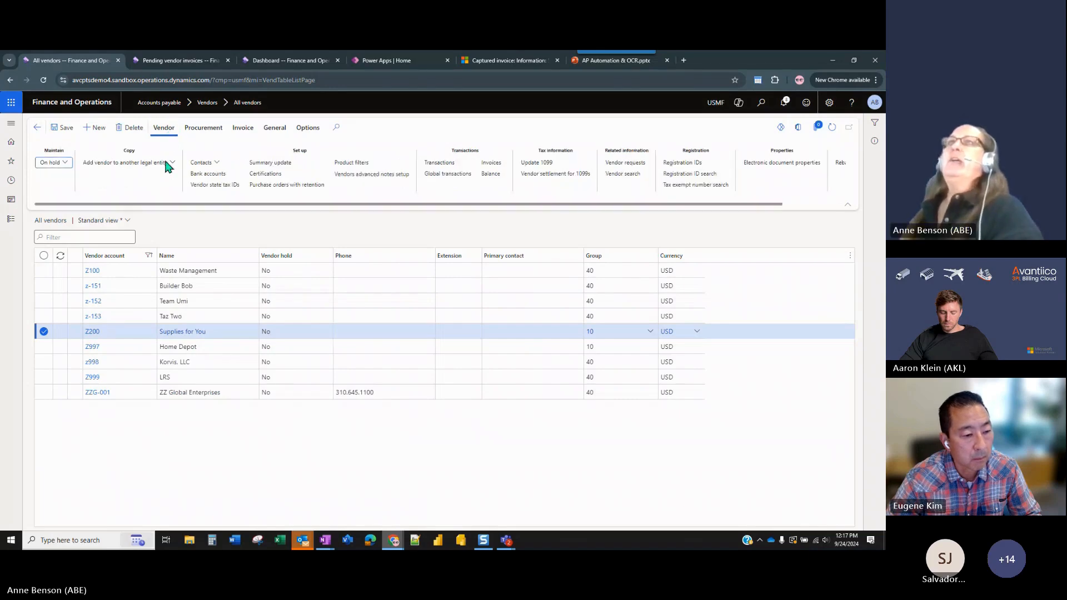
click(12, 222)
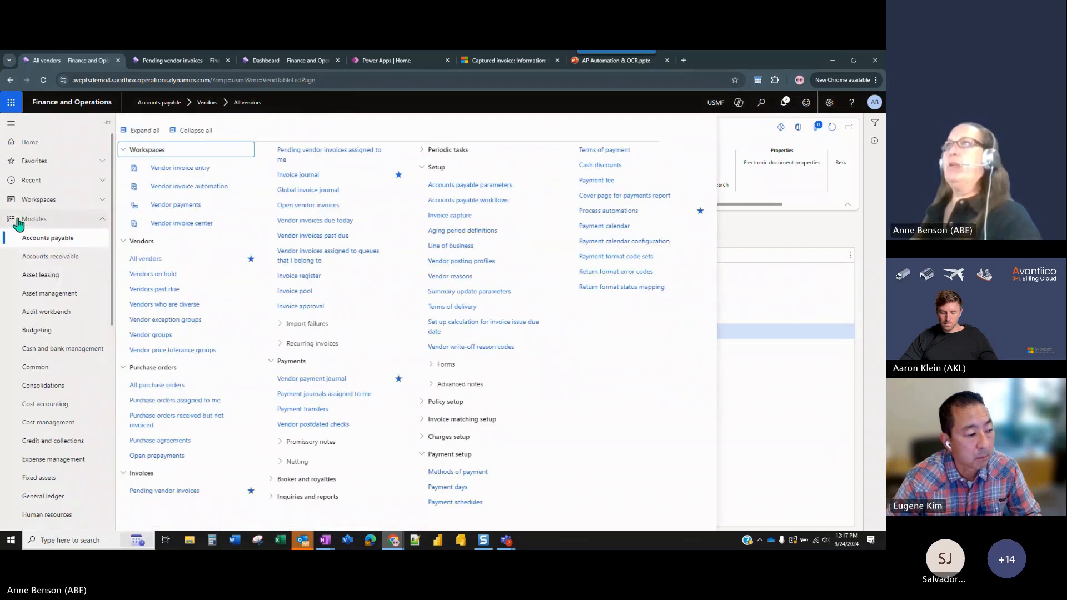
click(801, 406)
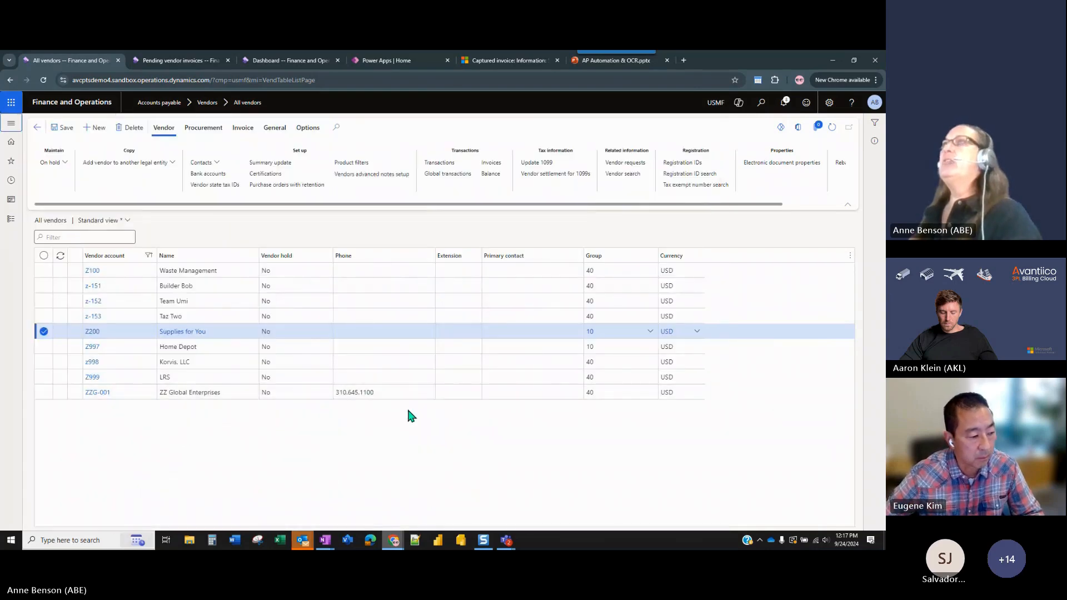
Switch to Invoice capture, leave the captured invoice and open the list of received files.
click(502, 60)
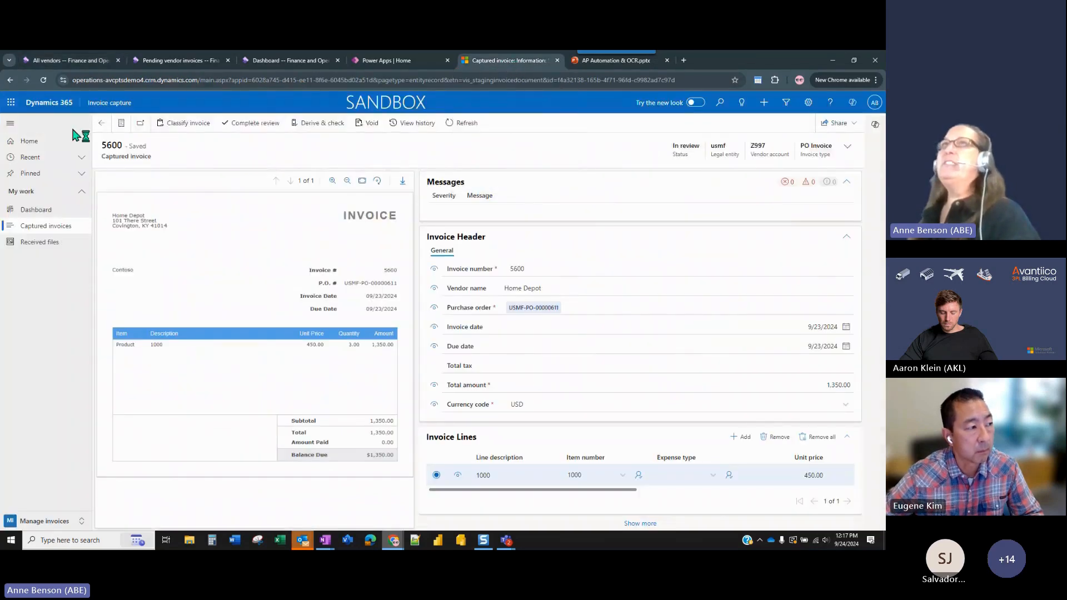
click(100, 123)
click(53, 242)
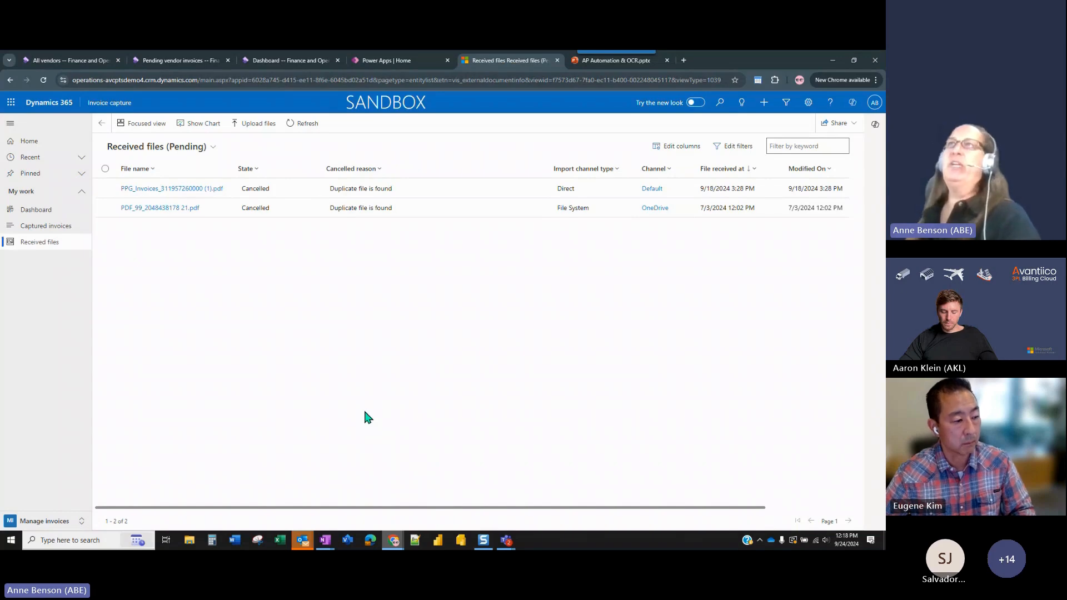
Upload the invoice images SYINV2006.PNG and WM1004.PNG to the received files, then close the upload form.
click(268, 129)
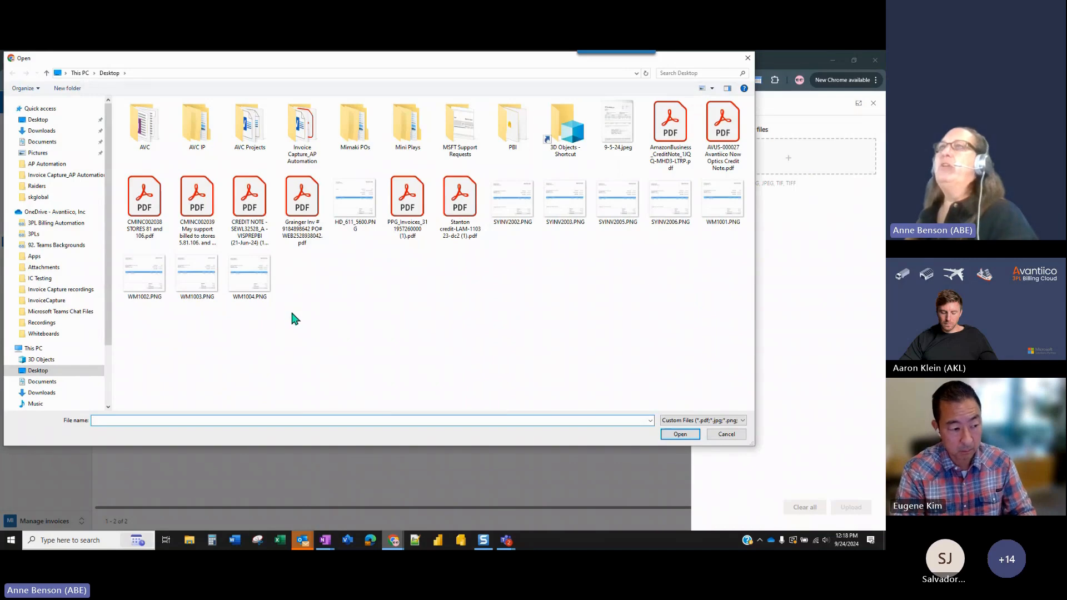
click(263, 277)
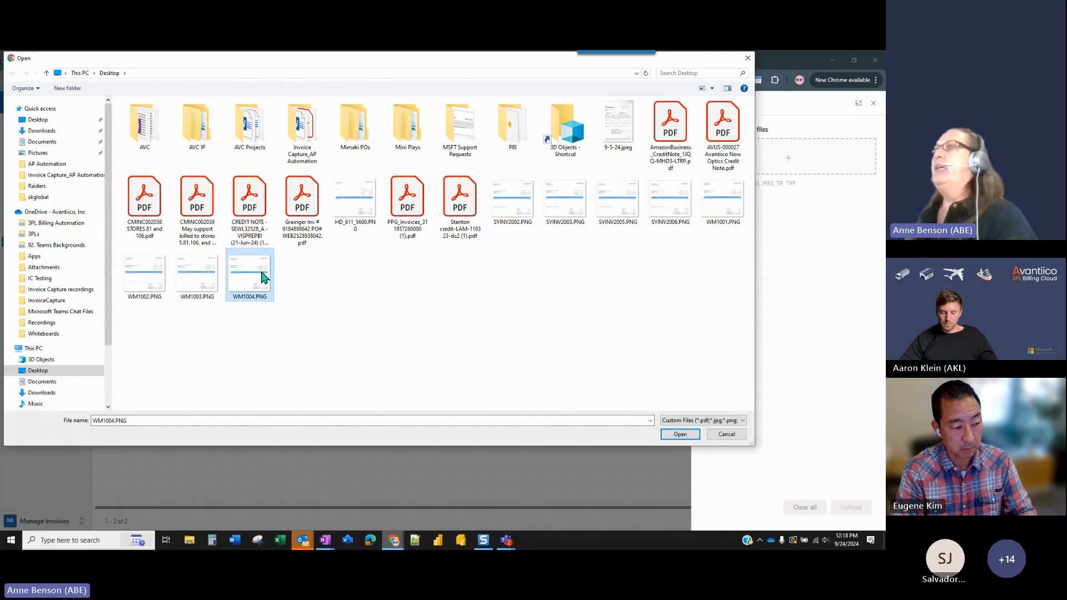
ctrl+click(669, 205)
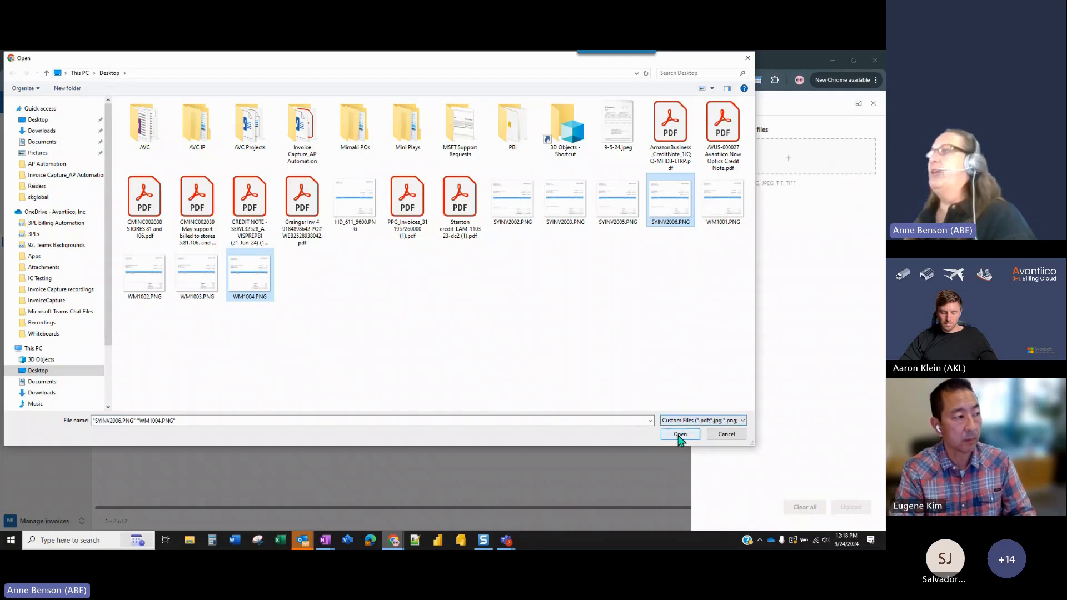
click(679, 435)
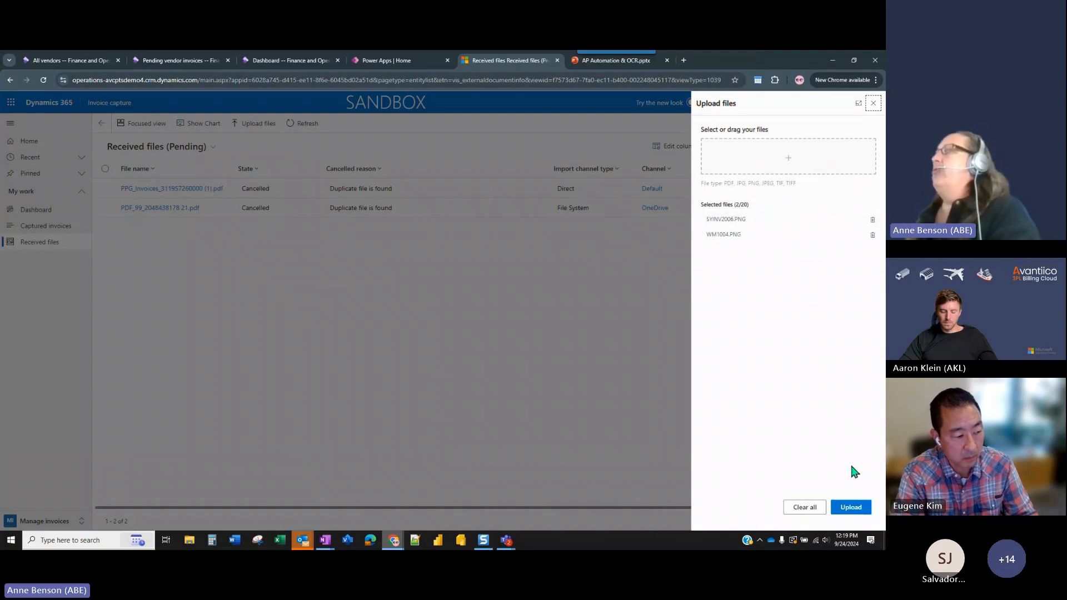
click(854, 511)
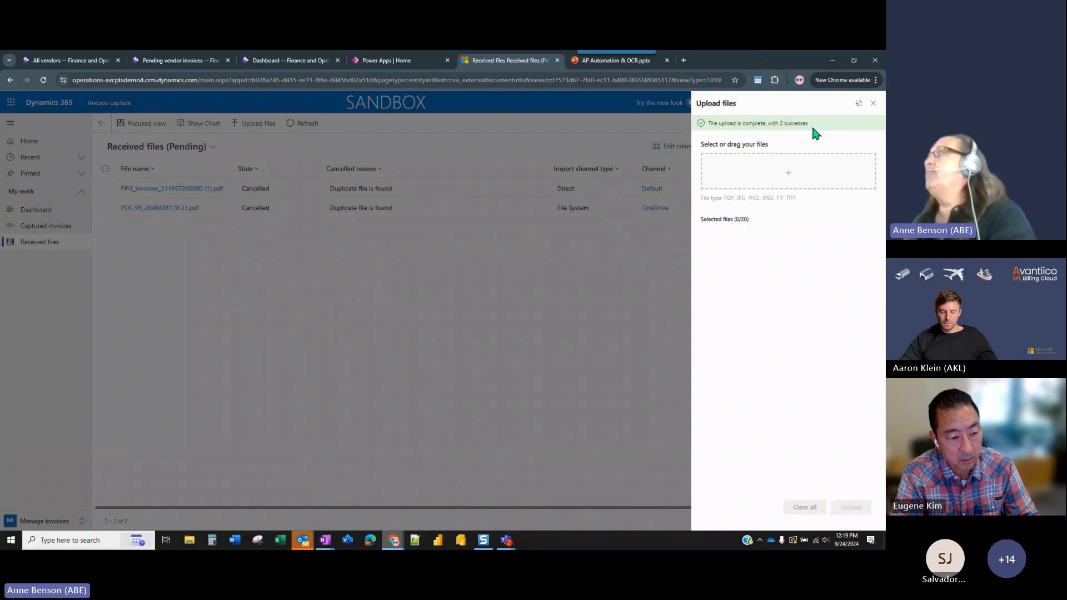
click(873, 104)
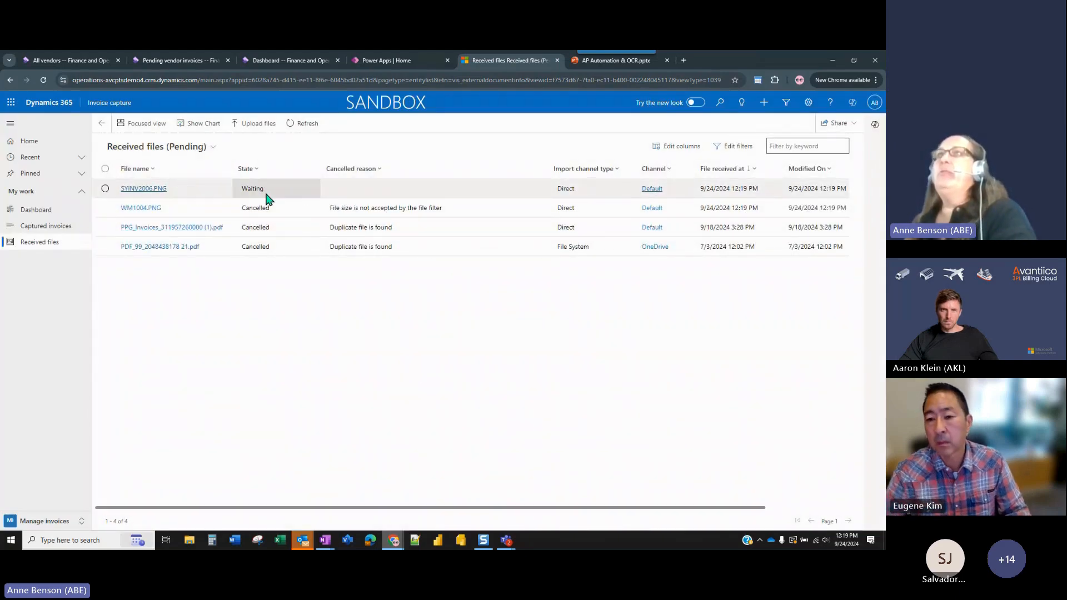
Retry the cancelled file WM1004.PNG and confirm including it for processing.
click(293, 215)
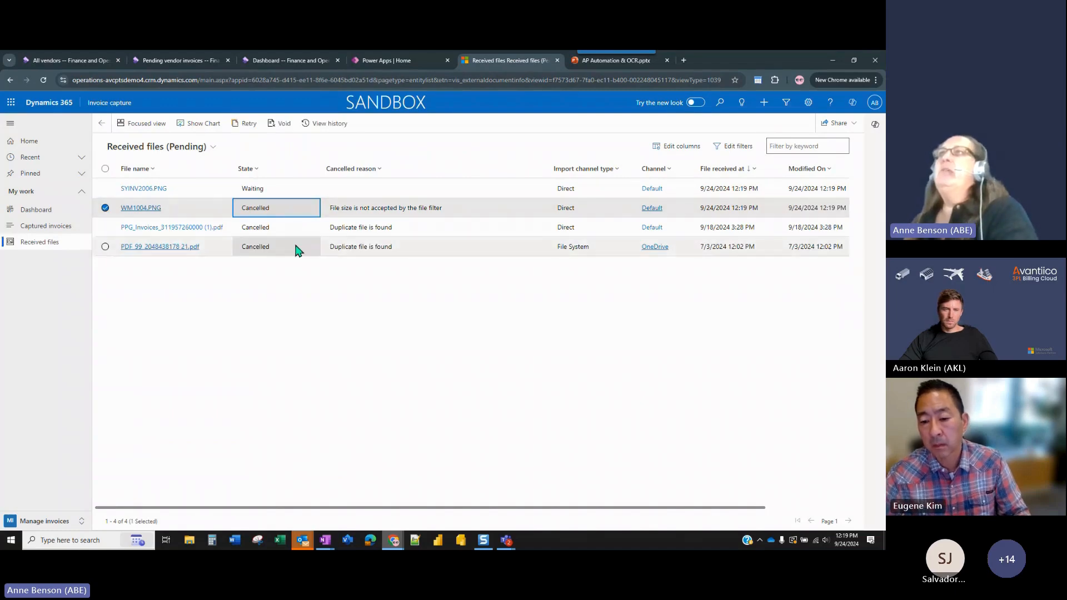
click(248, 126)
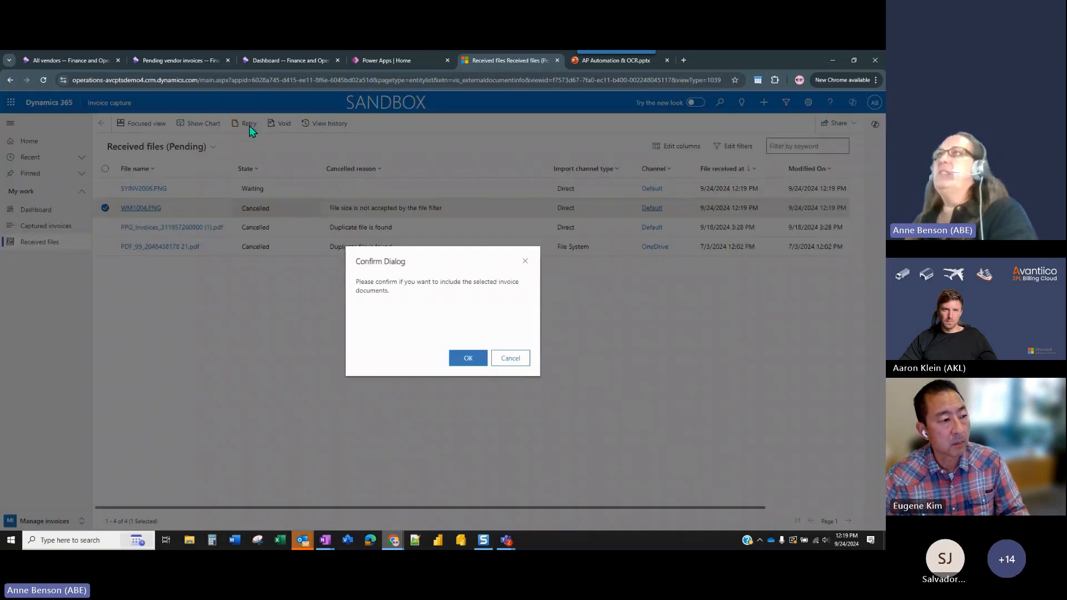
click(472, 360)
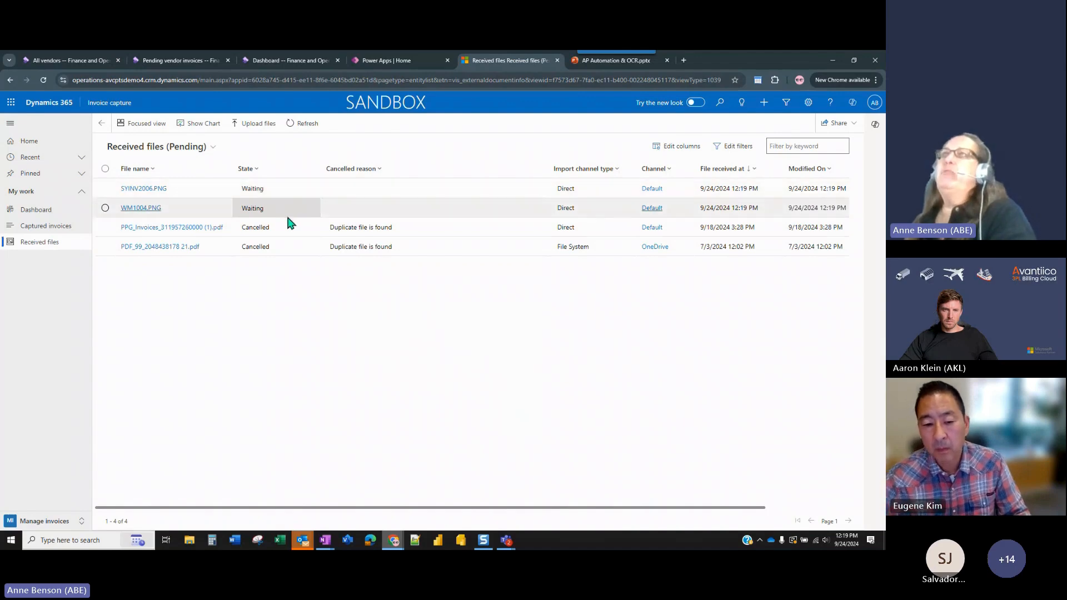
Refresh the pending received files repeatedly to follow the processing of the two uploaded invoices.
click(307, 126)
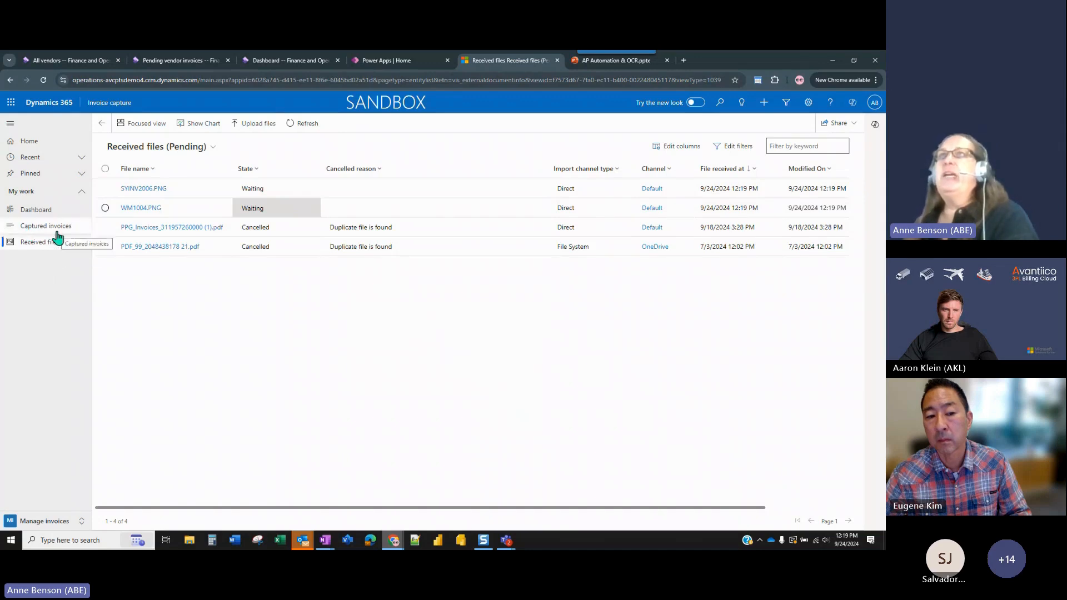
click(299, 128)
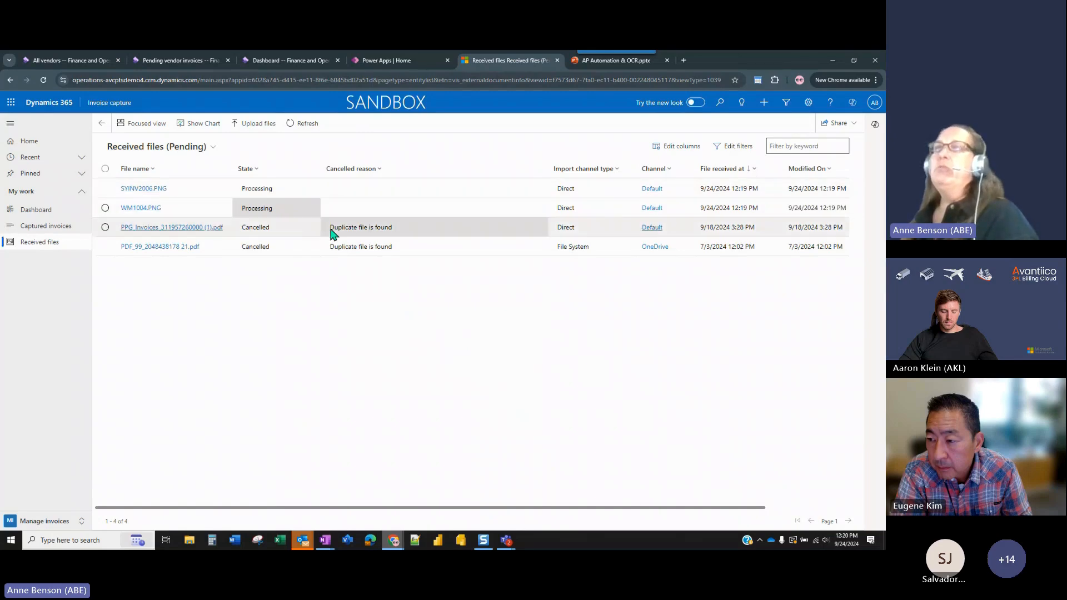
click(307, 124)
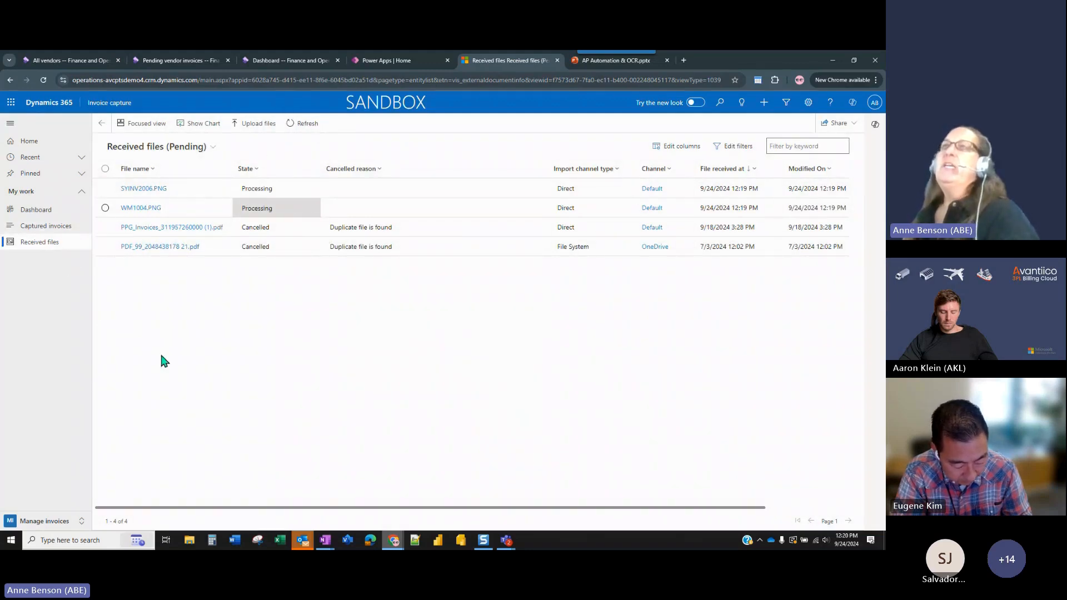
click(308, 123)
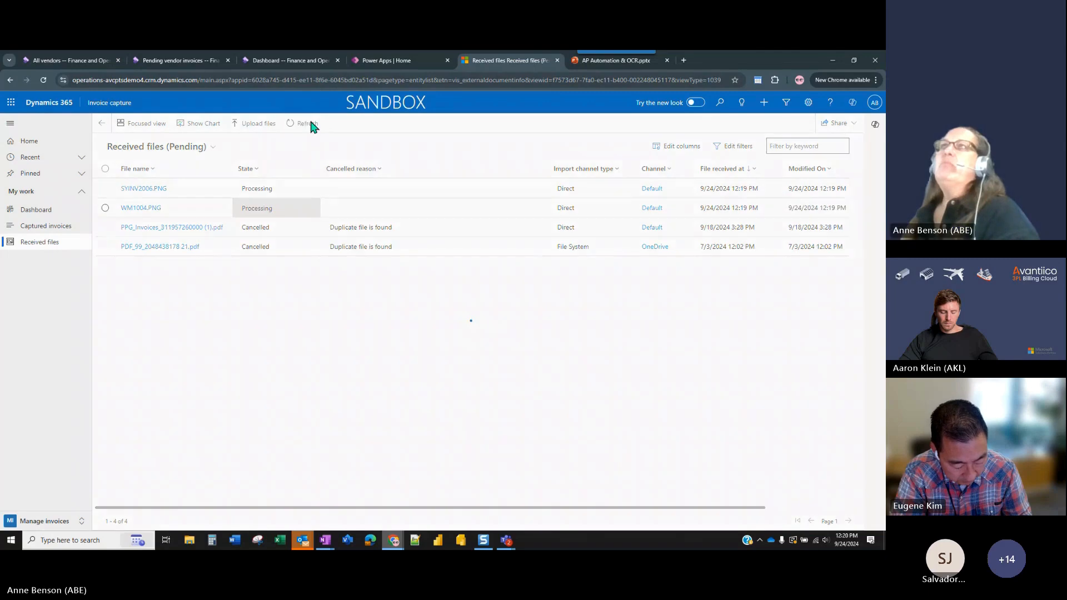
click(310, 124)
click(310, 124)
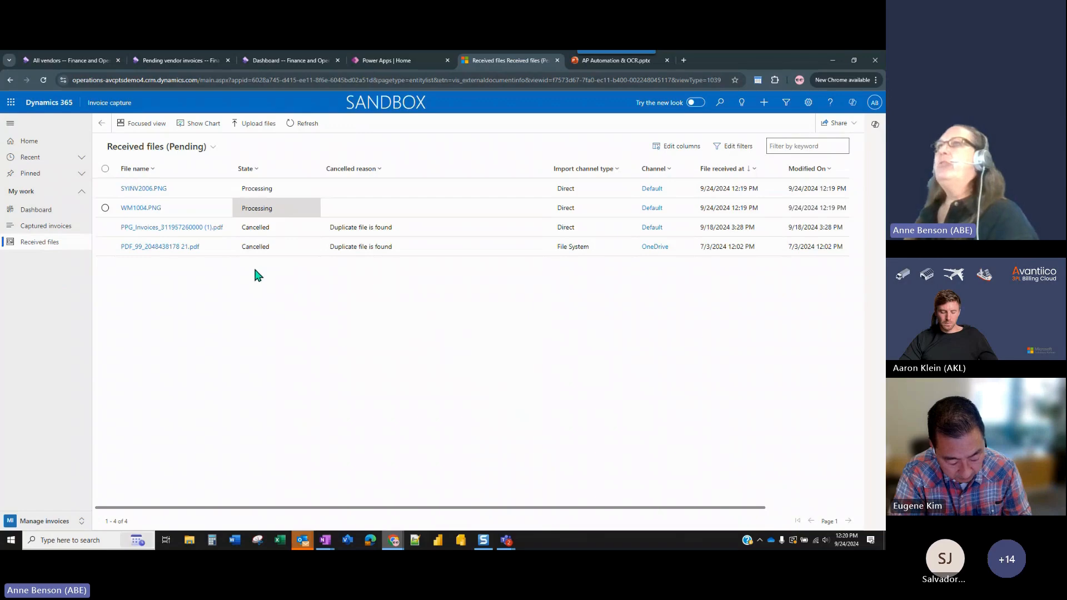
click(297, 128)
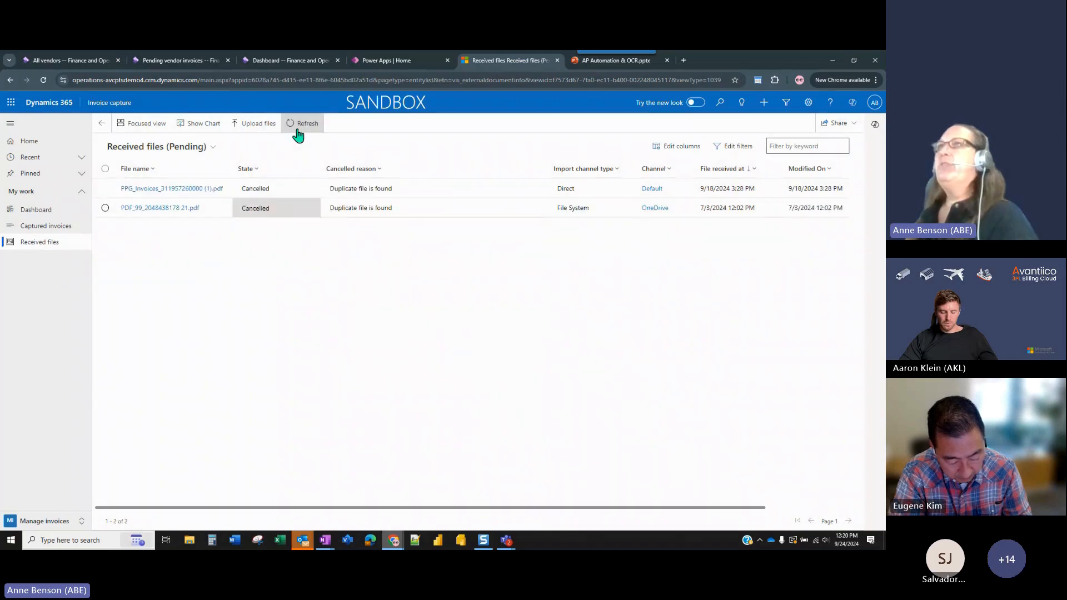
Open the captured invoices list and refresh it to check the status of invoices 1004 and INV2006.
click(58, 228)
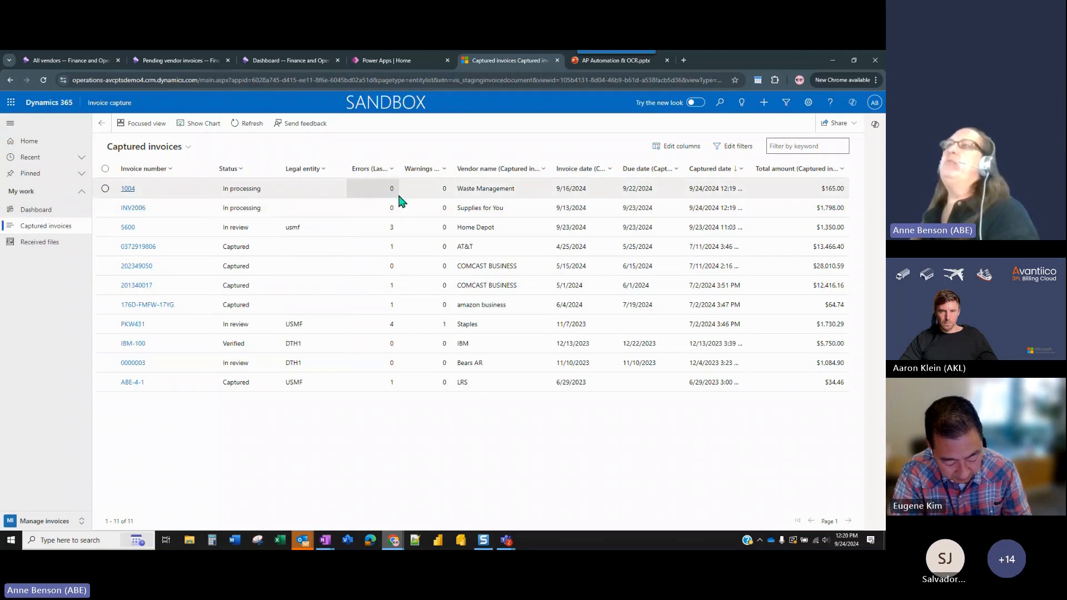
click(245, 123)
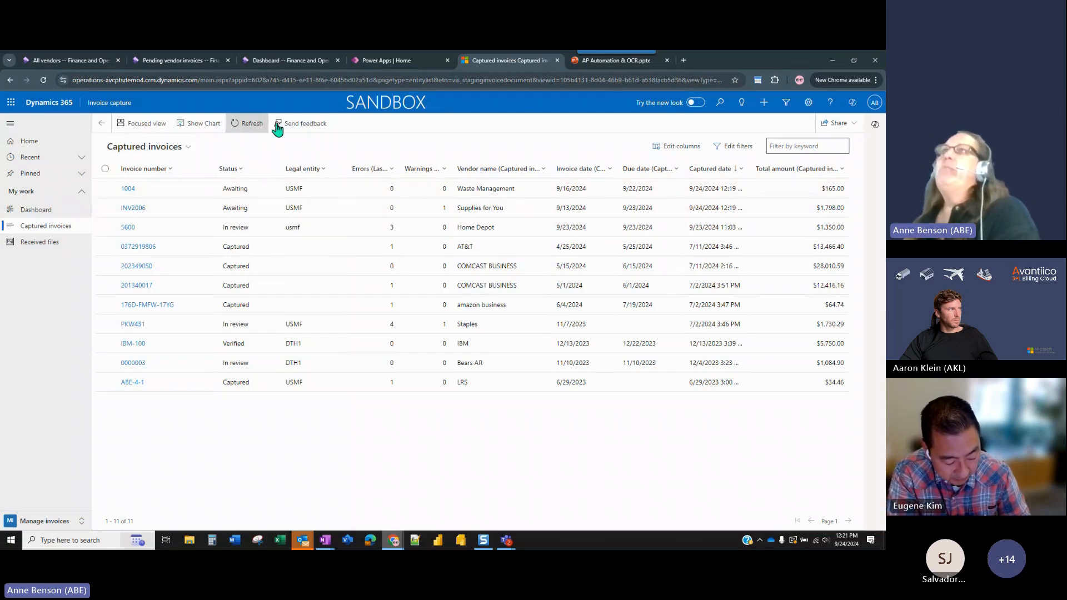
click(250, 124)
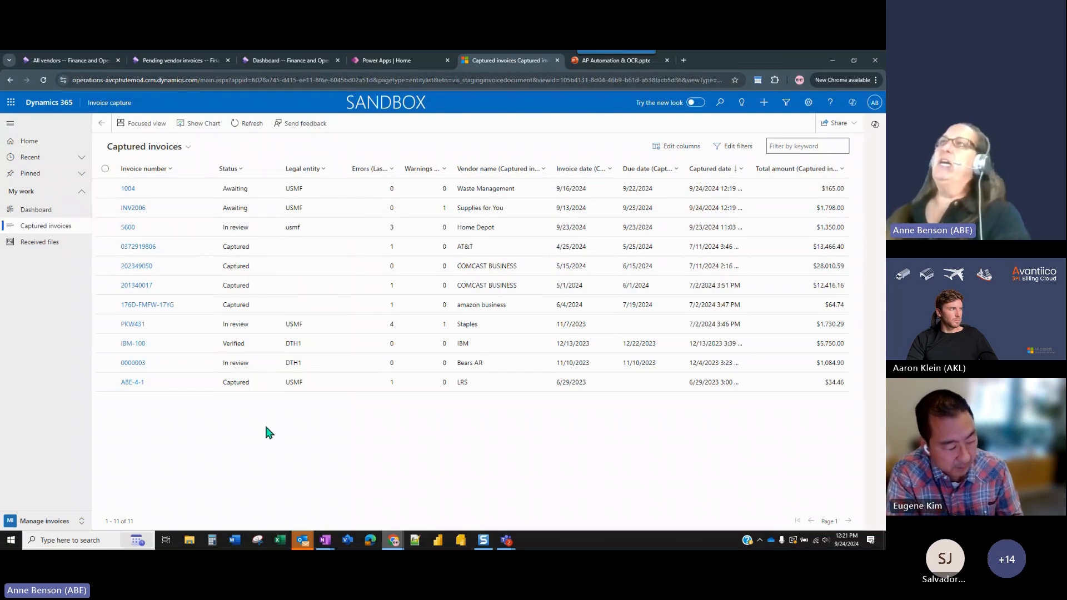
Change to the Setup system area and review the system preference settings and the Default processing rule.
click(81, 523)
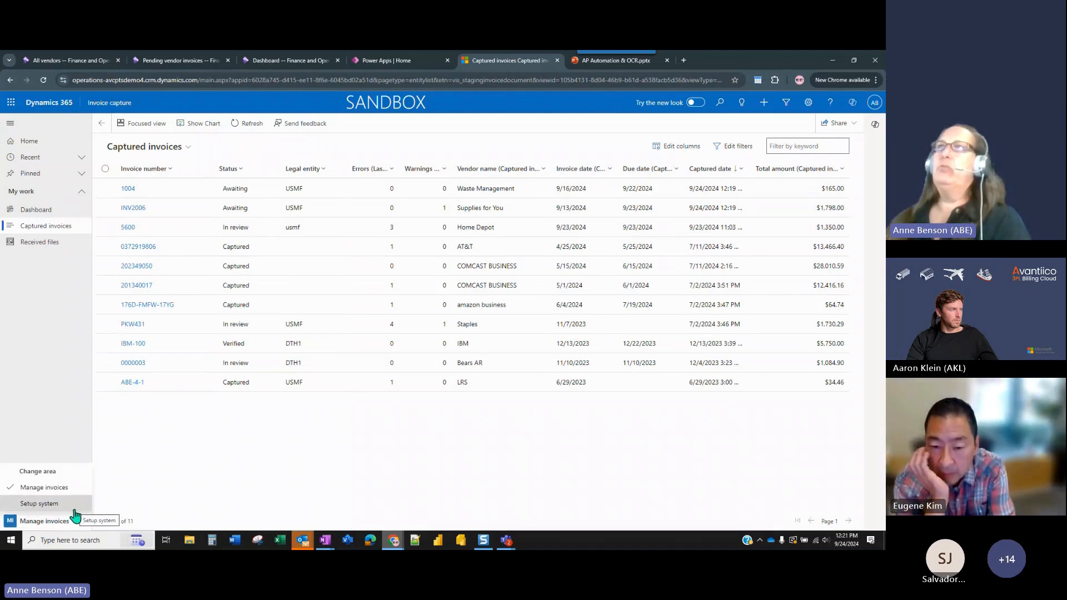
click(75, 509)
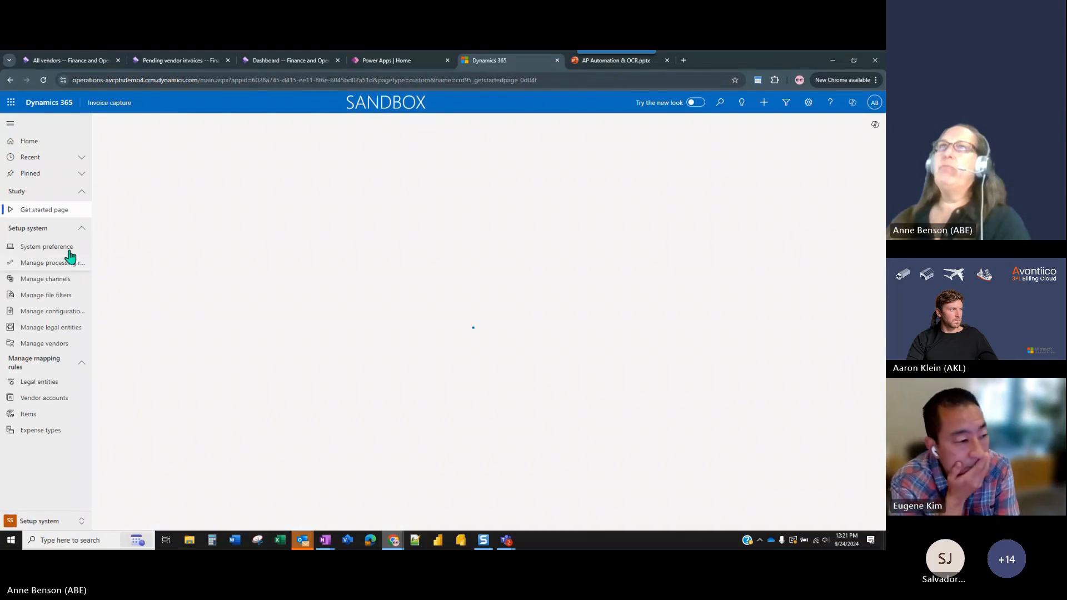
click(62, 252)
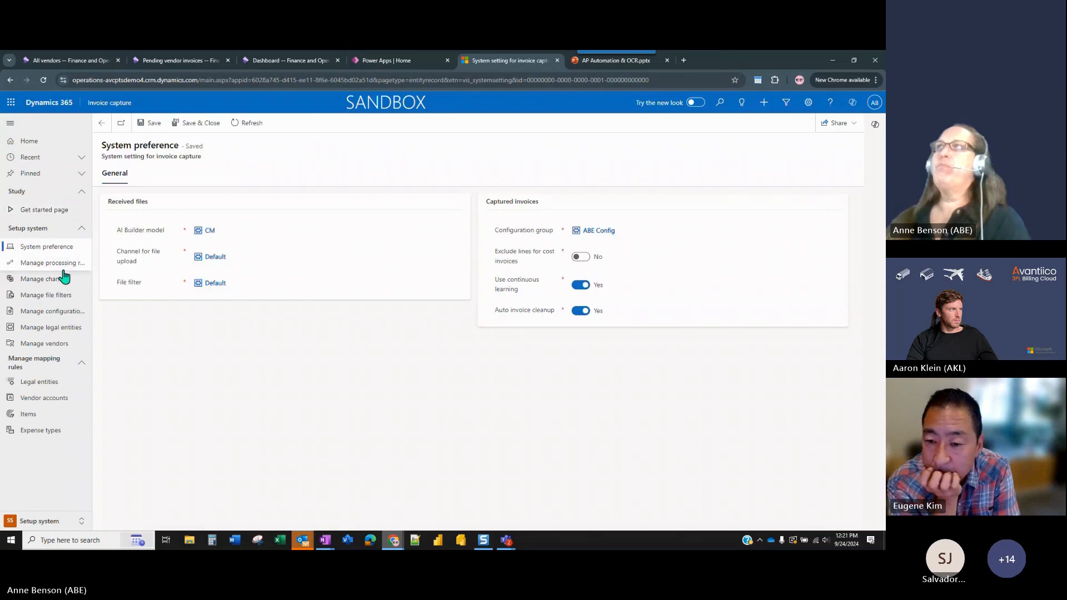
click(63, 271)
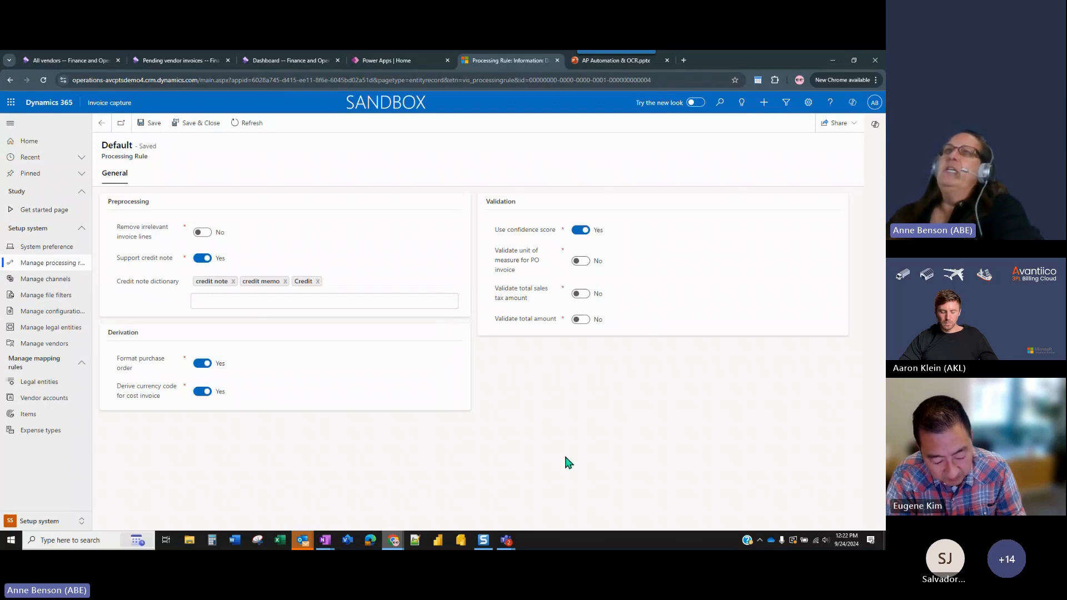
Return to the Manage invoices area and check the captured invoices list again.
click(77, 520)
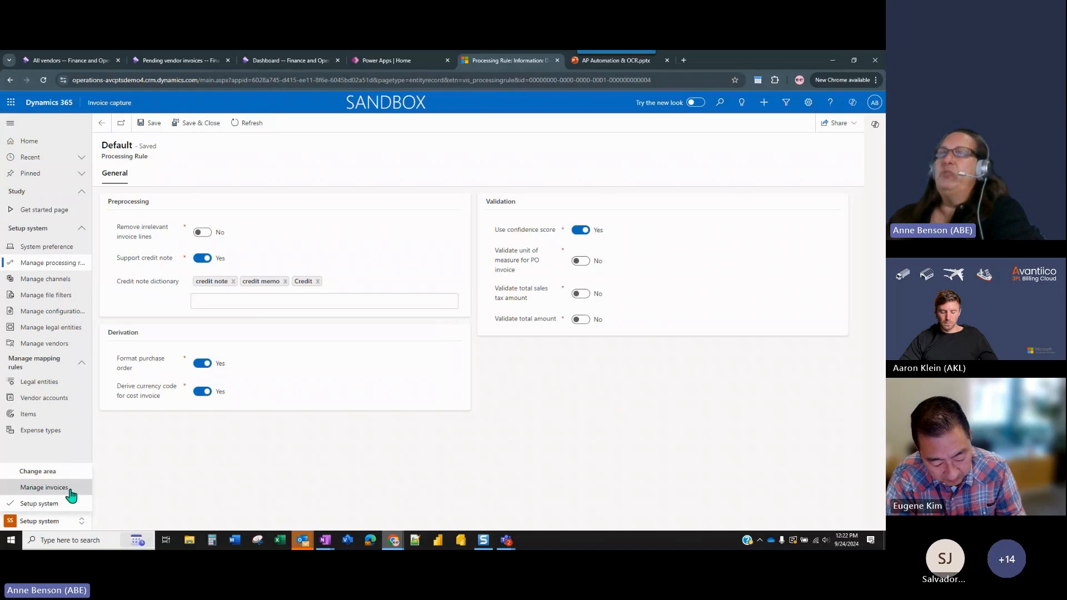
click(71, 489)
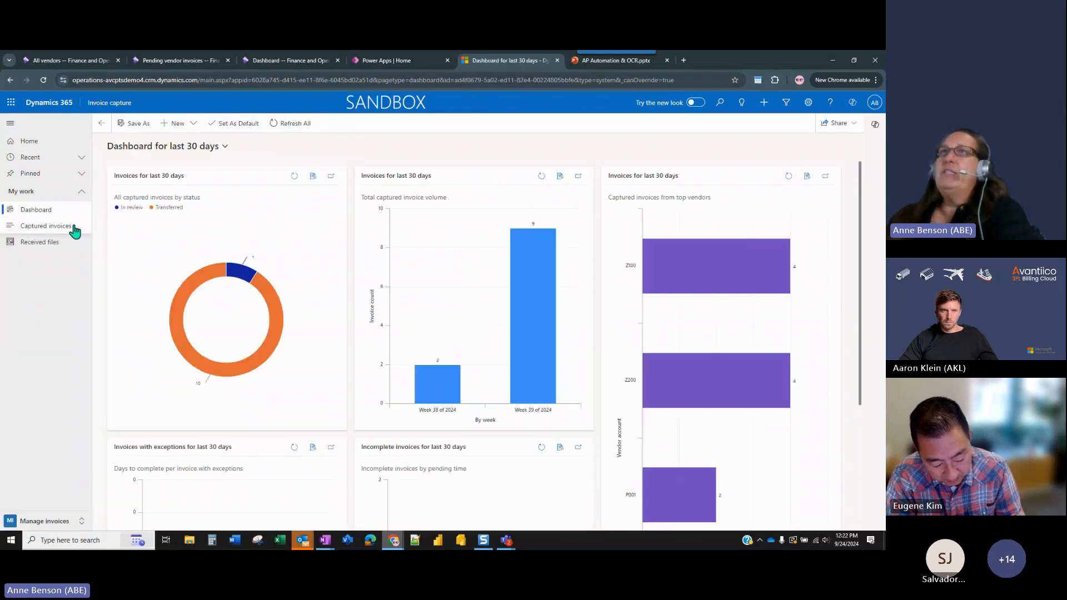
click(74, 229)
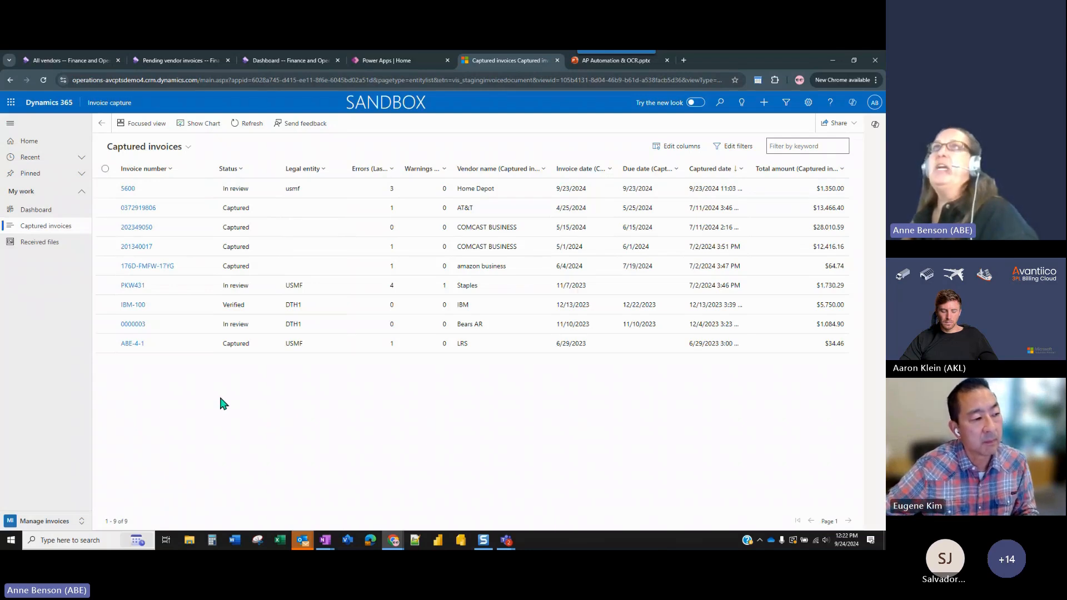
Switch to Finance and Operations, open the Accounts payable invoice journals and open the lines of APCostInv journal 00631.
click(71, 59)
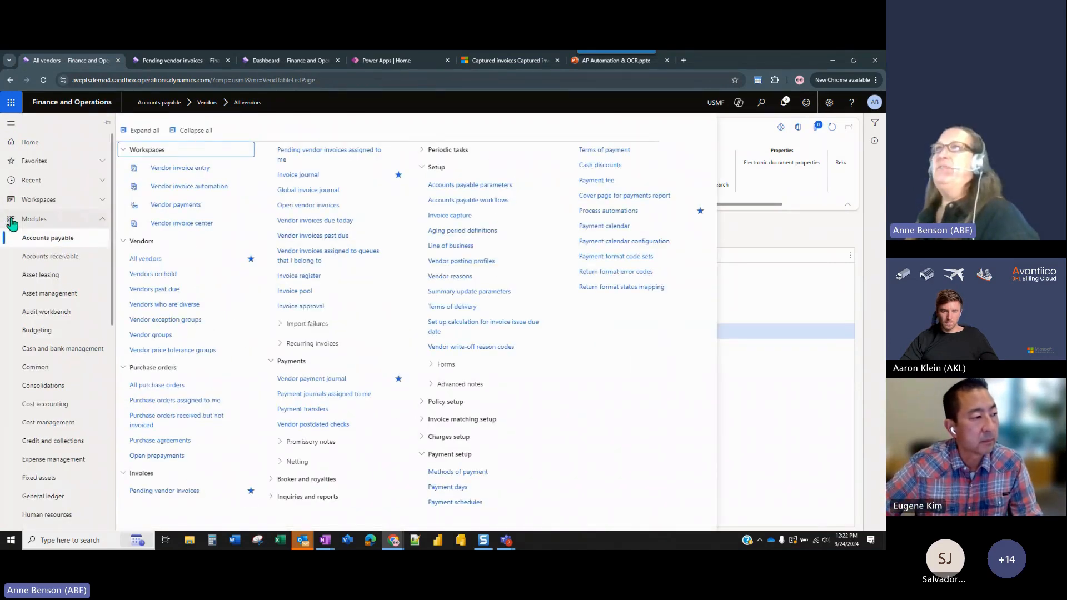
click(317, 176)
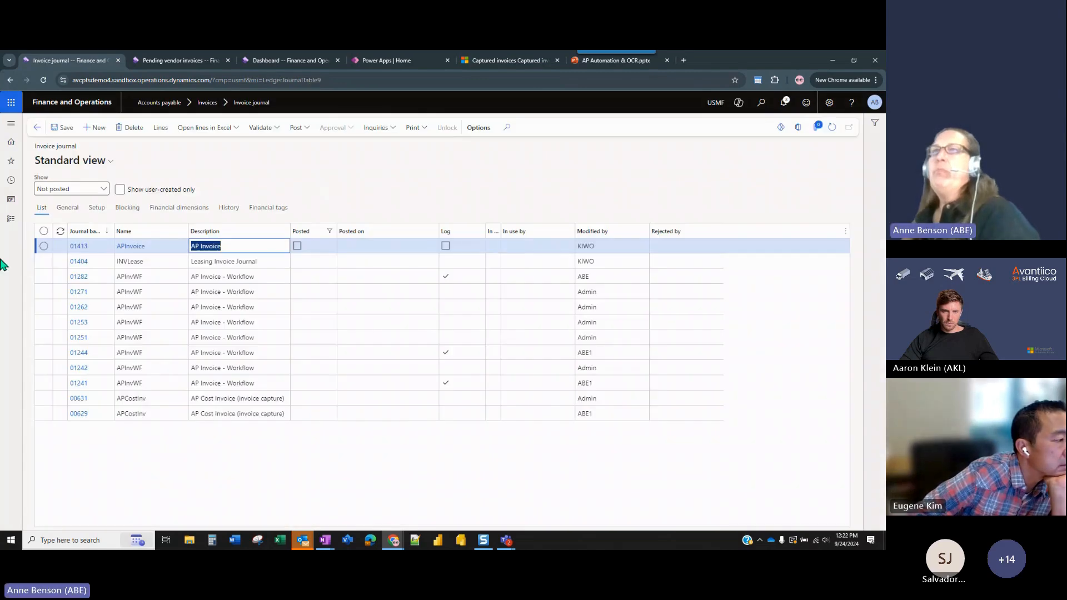
click(300, 415)
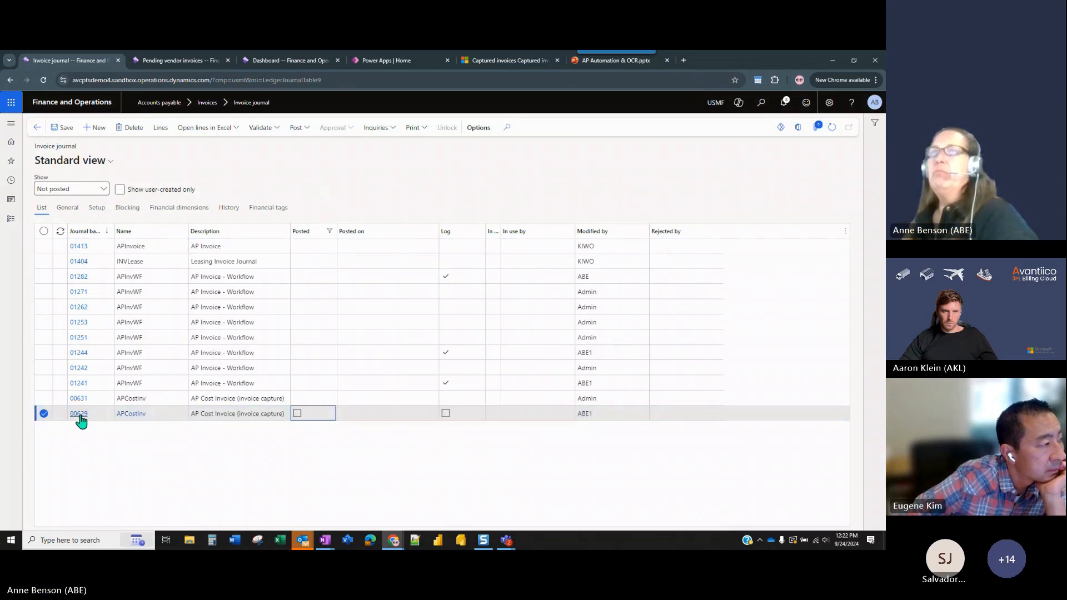
click(82, 402)
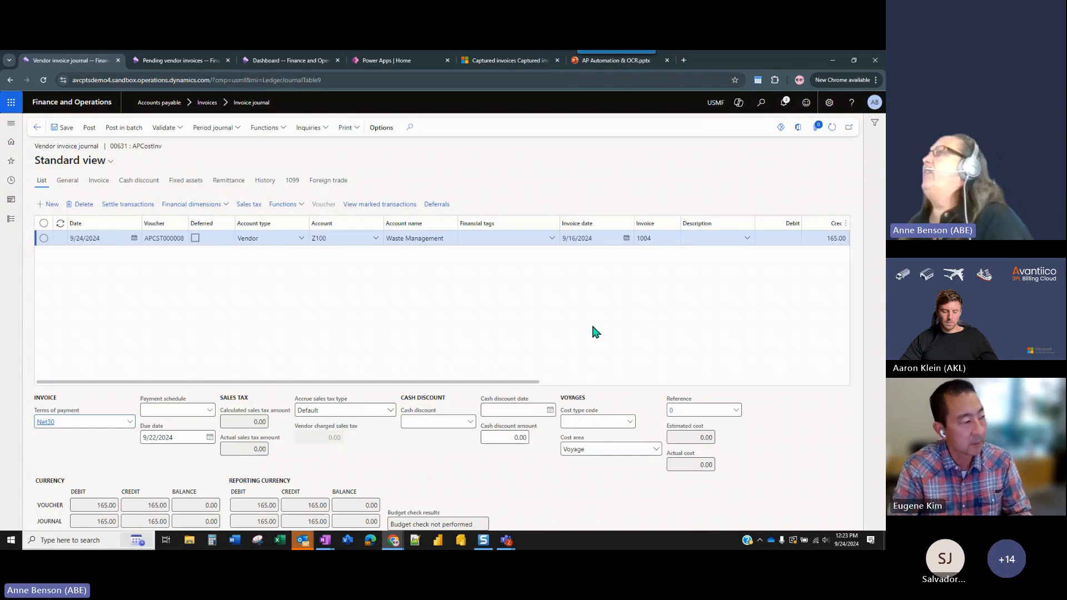
Review the Waste Management invoice line through to its offset account, and post journal 00631.
drag(504, 383, 756, 383)
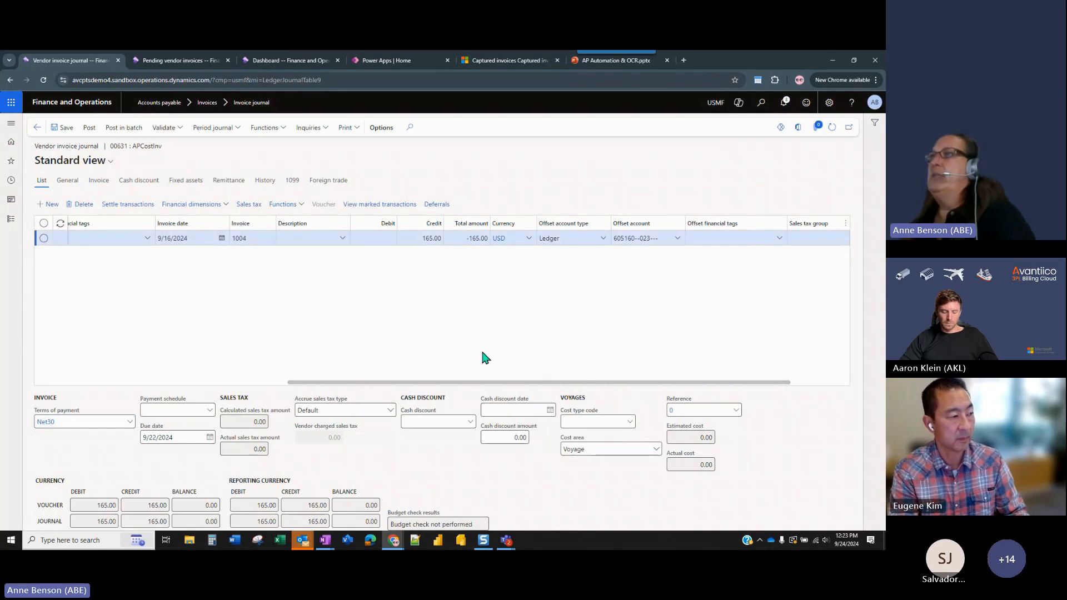
drag(482, 387, 186, 387)
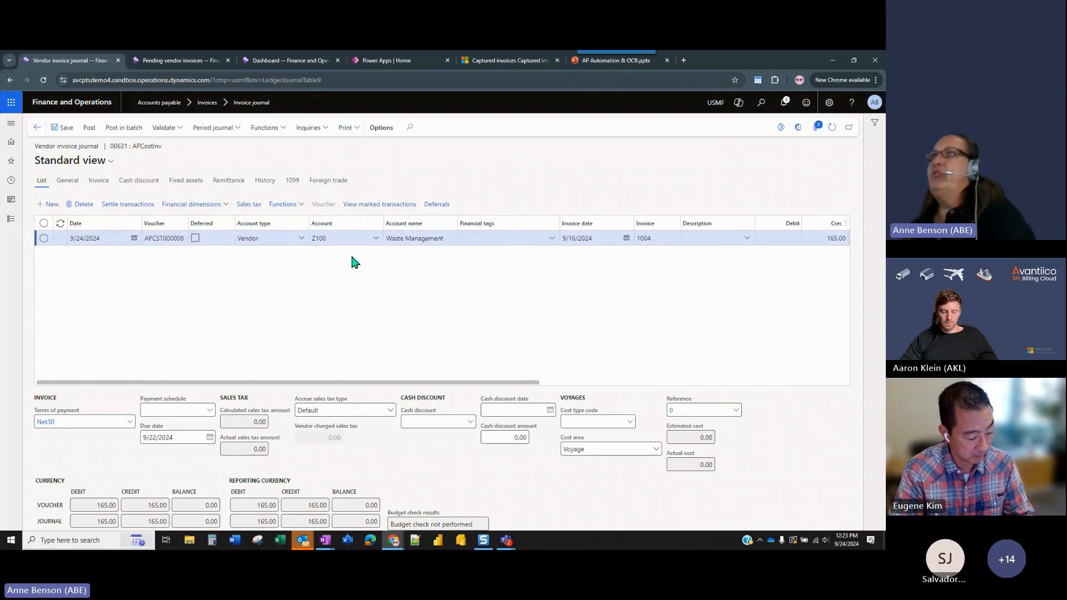
click(87, 132)
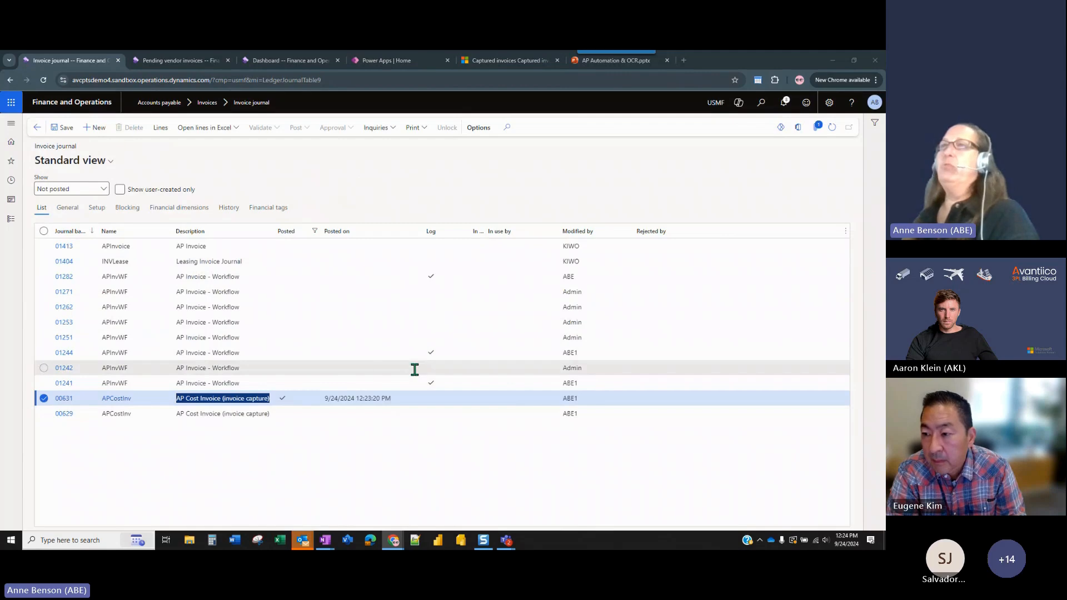
Check the posting date of journal 00631 and open the Accounts payable list of pending vendor invoices.
click(325, 398)
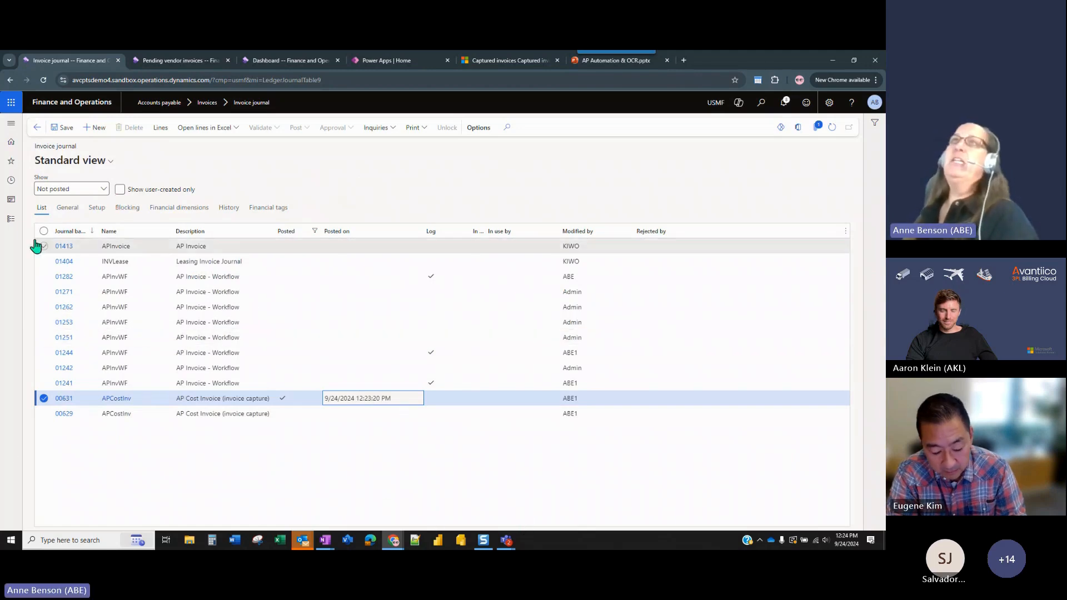
click(13, 222)
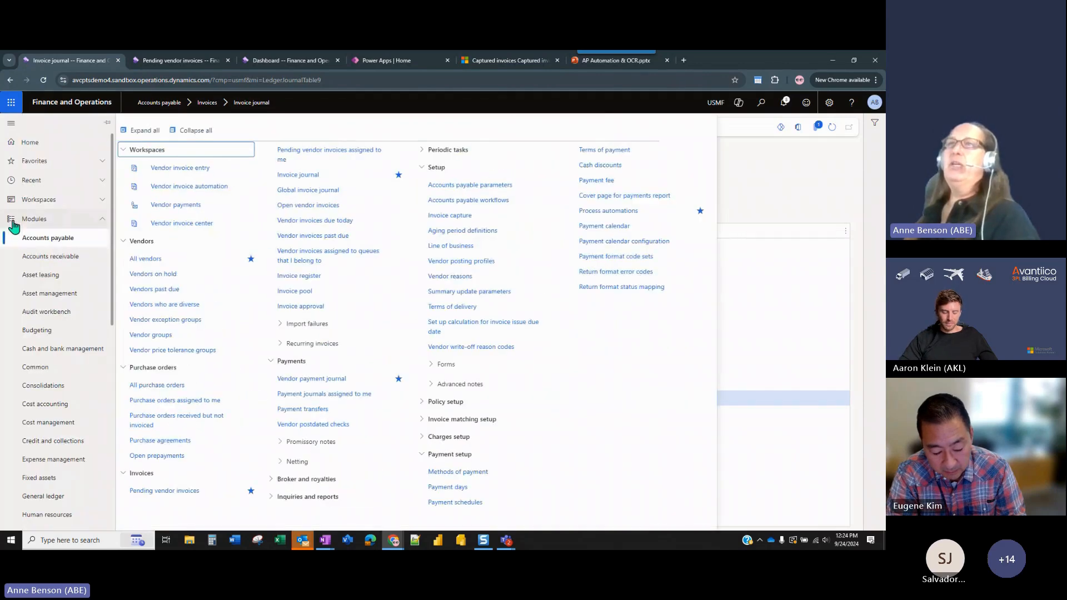
click(173, 494)
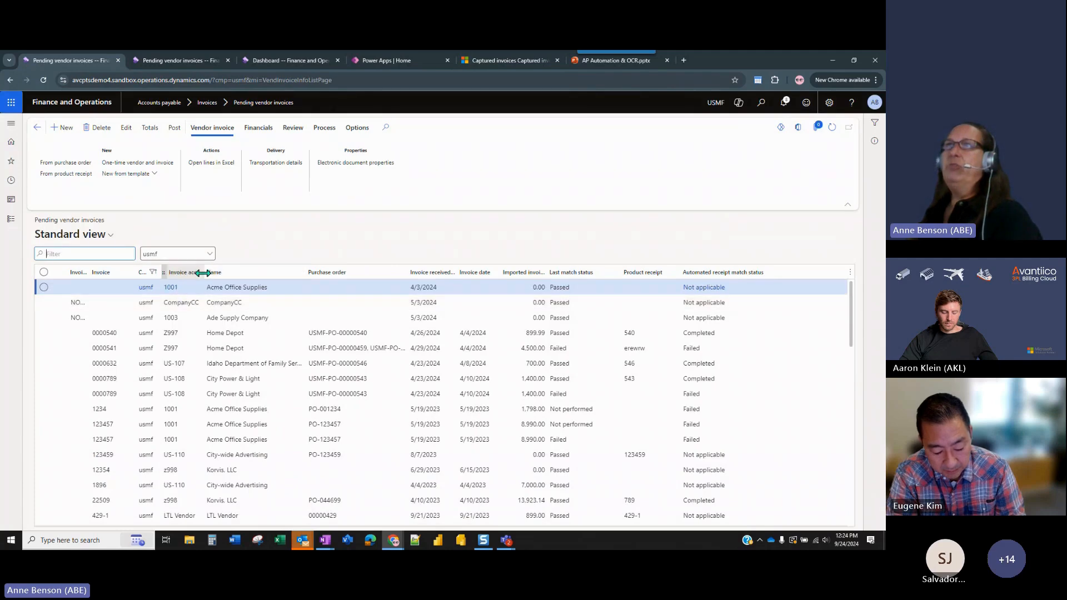
Filter the pending vendor invoices by the Supplies for You vendor's invoice account.
click(199, 272)
text(z200)
key(Return)
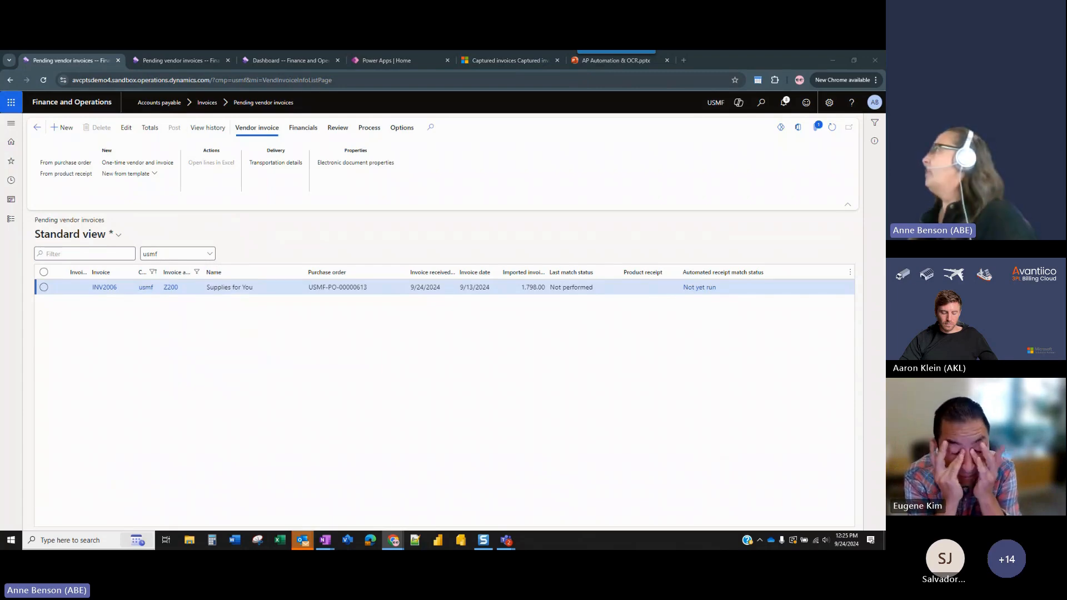
Bring up the Process automations background processes and check the repeat interval for matching vendor invoice lines with product receipts.
drag(885, 146, 595, 178)
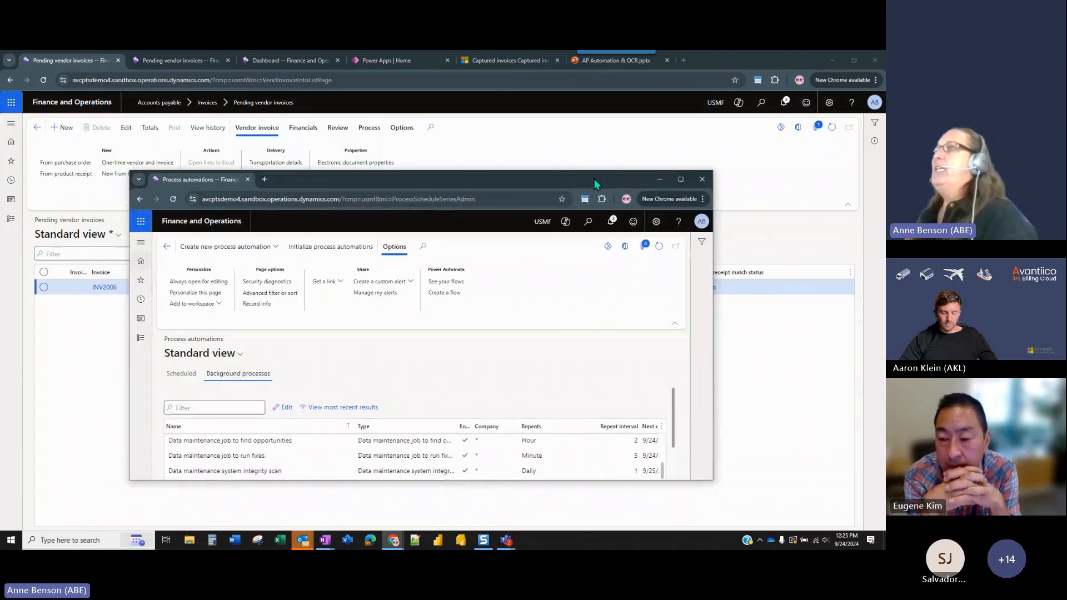
click(679, 181)
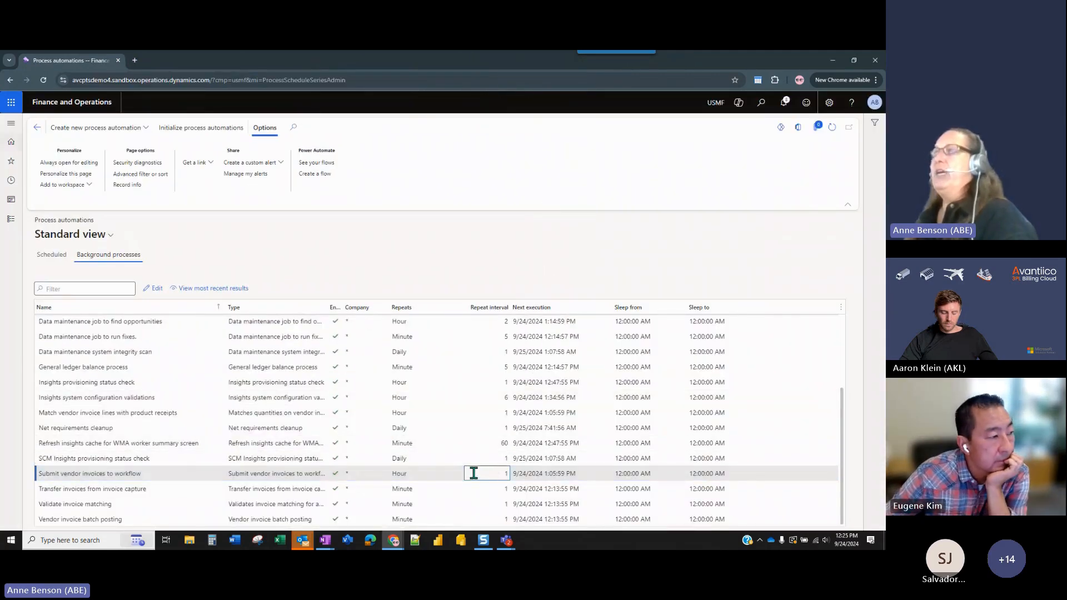
click(481, 414)
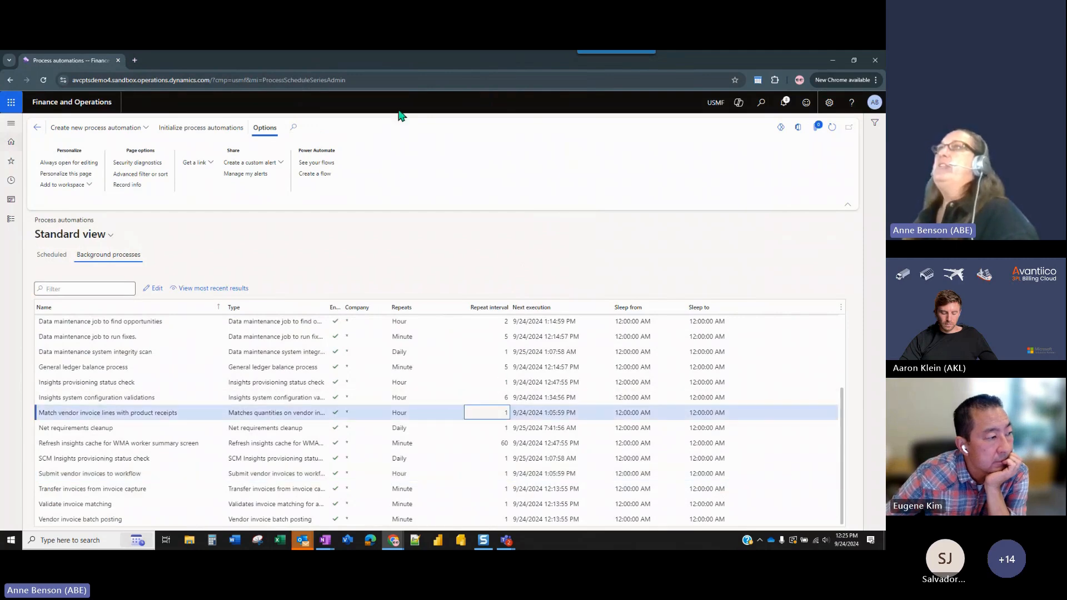
drag(400, 60, 883, 83)
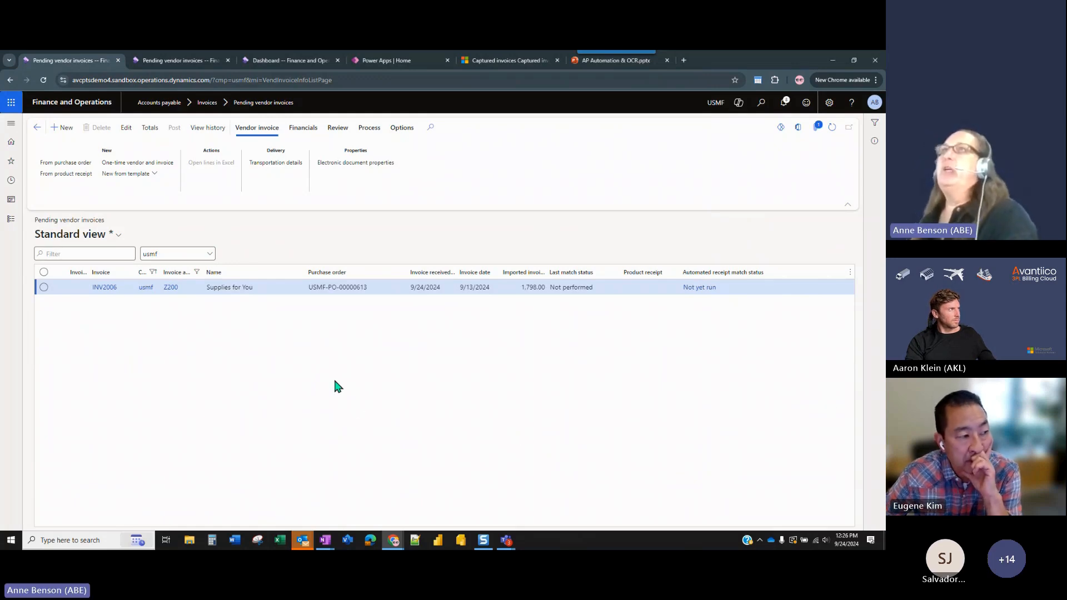
Open the Accounts payable Invoice capture setup and review the USMF legal entity's vendor sync and journal settings.
click(11, 219)
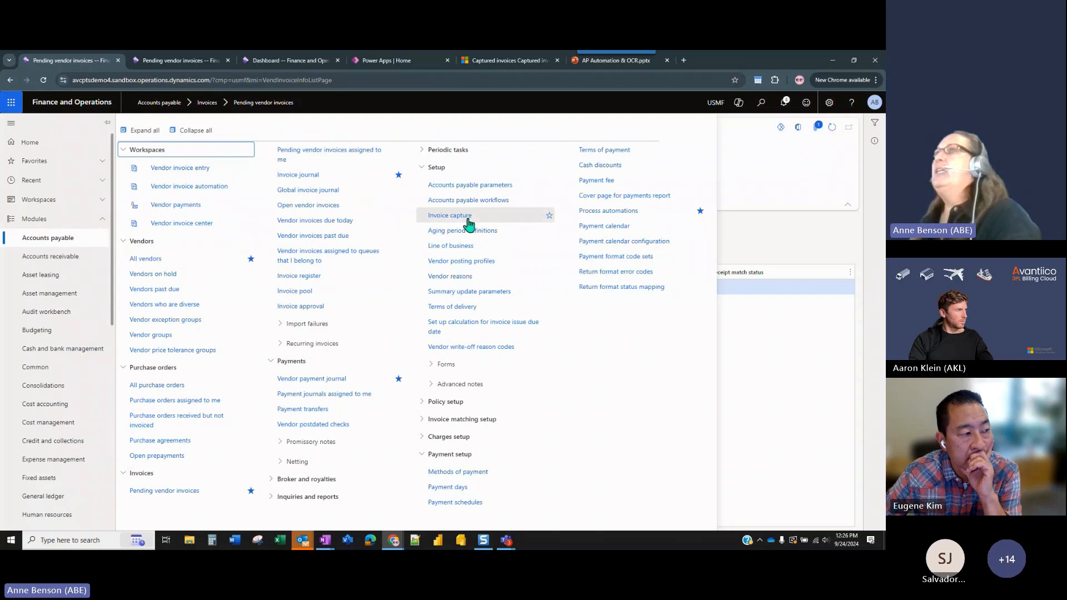
click(466, 217)
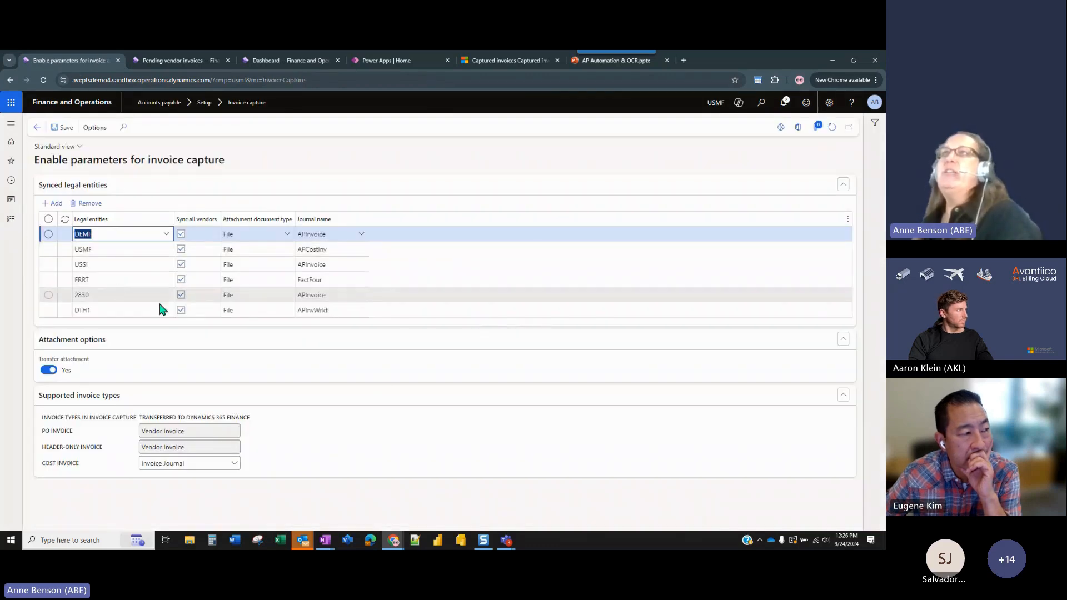
click(138, 248)
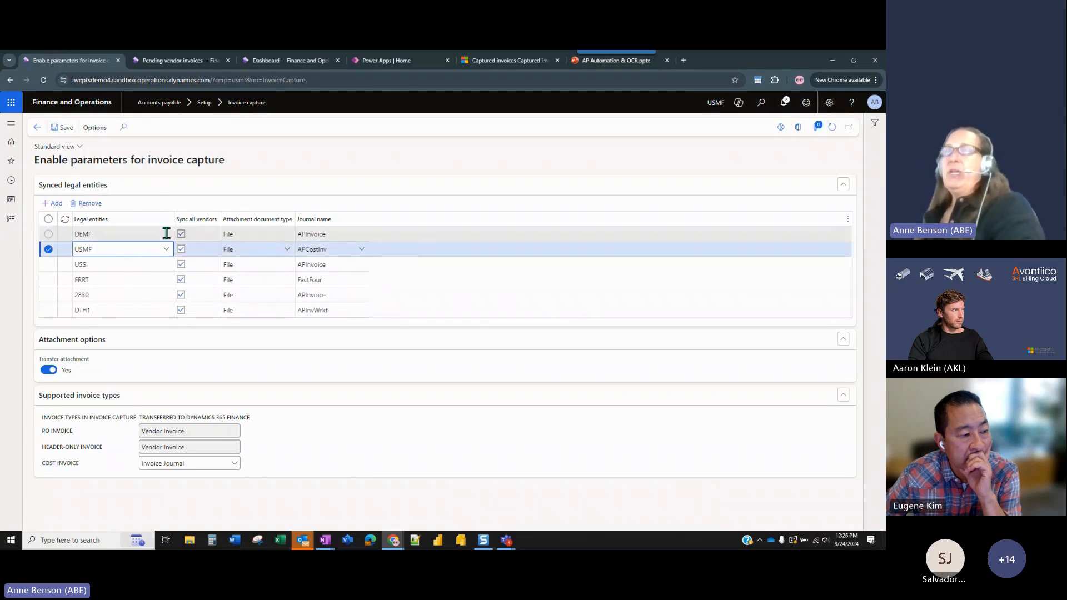
click(199, 257)
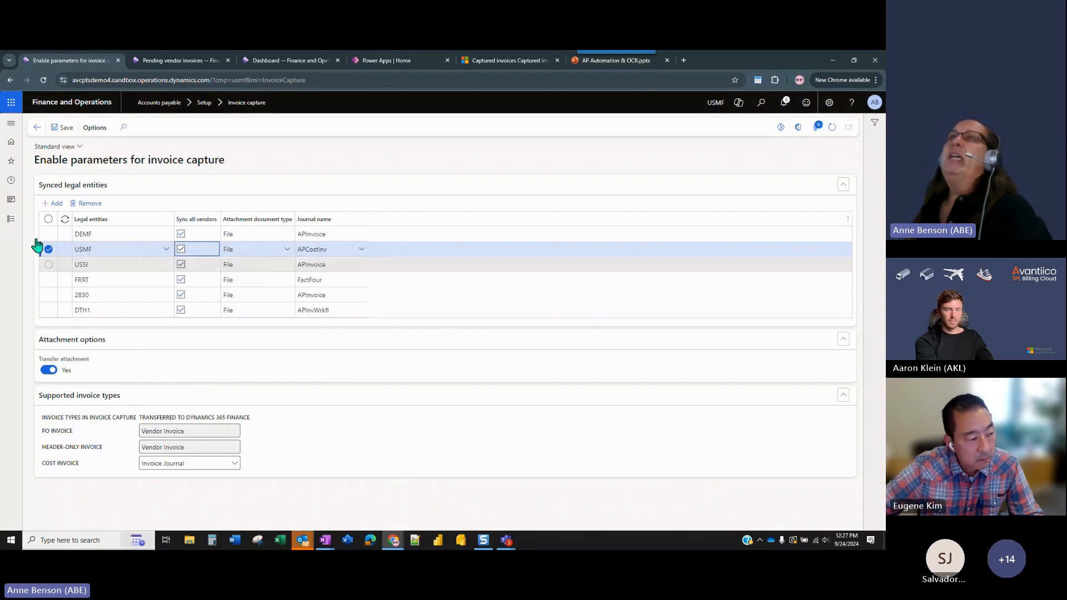
Return to the Accounts payable pending vendor invoices and filter them by the Supplies for You invoice account.
click(11, 220)
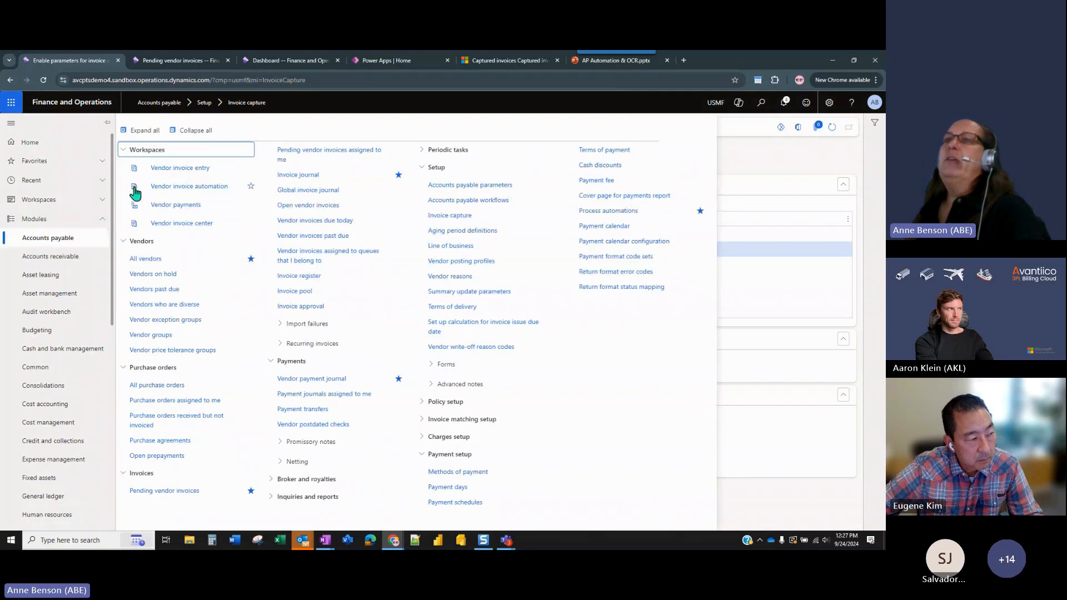
click(169, 490)
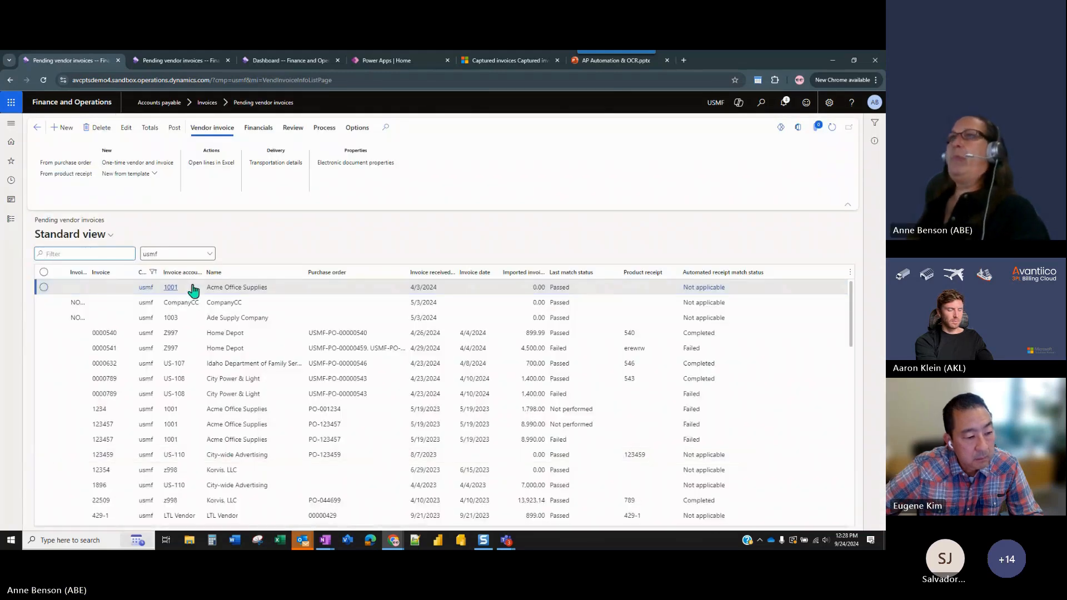
click(200, 272)
text(Z200)
key(Return)
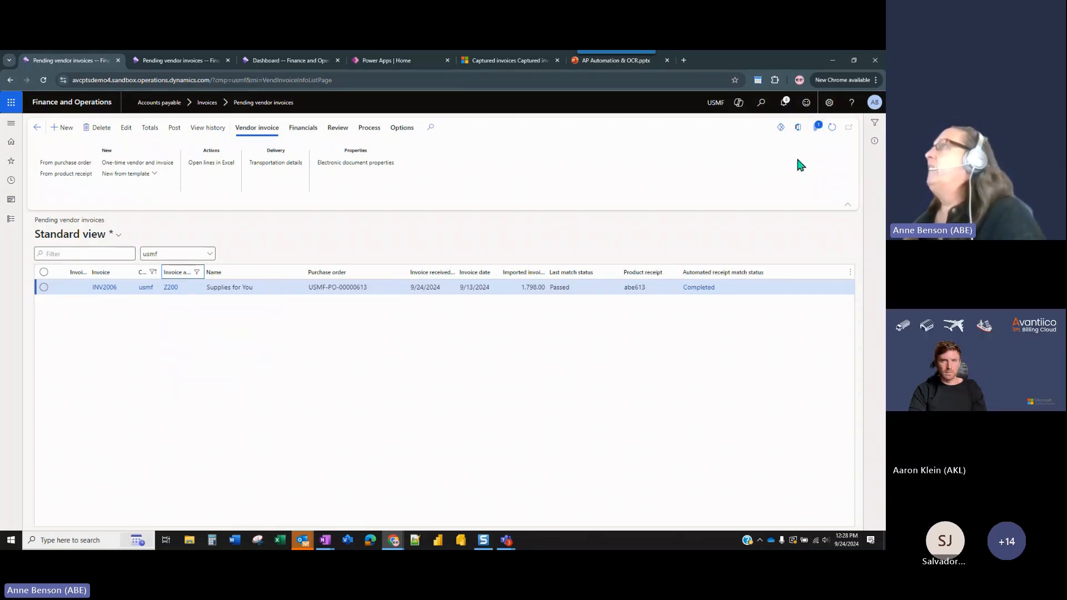
View the original invoice attached to the Supplies for You pending invoice, including its preview, and return to the list.
click(817, 129)
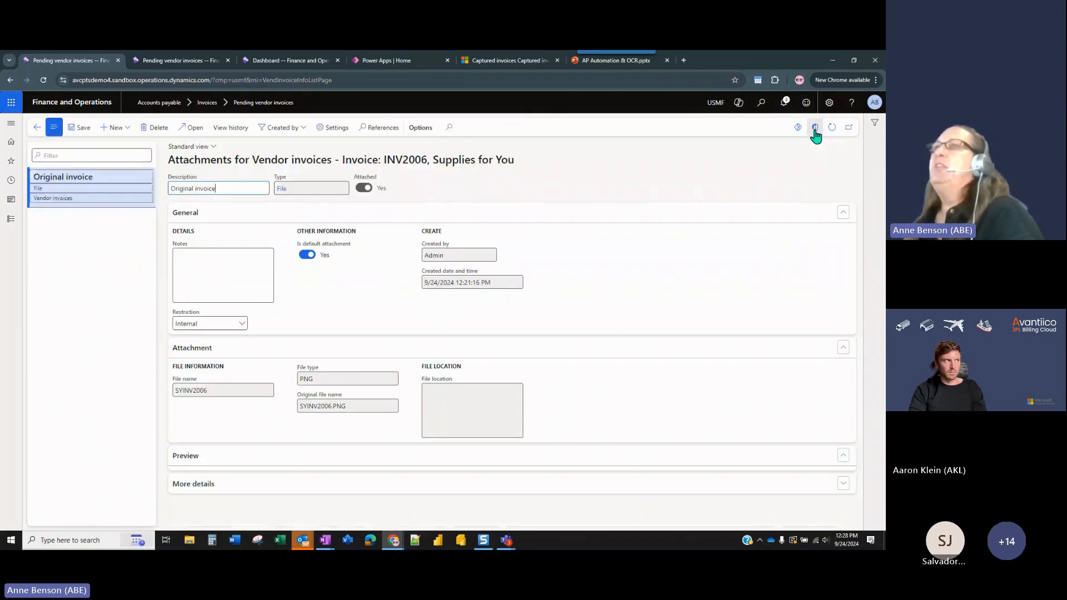
scroll(492, 465, down, 3)
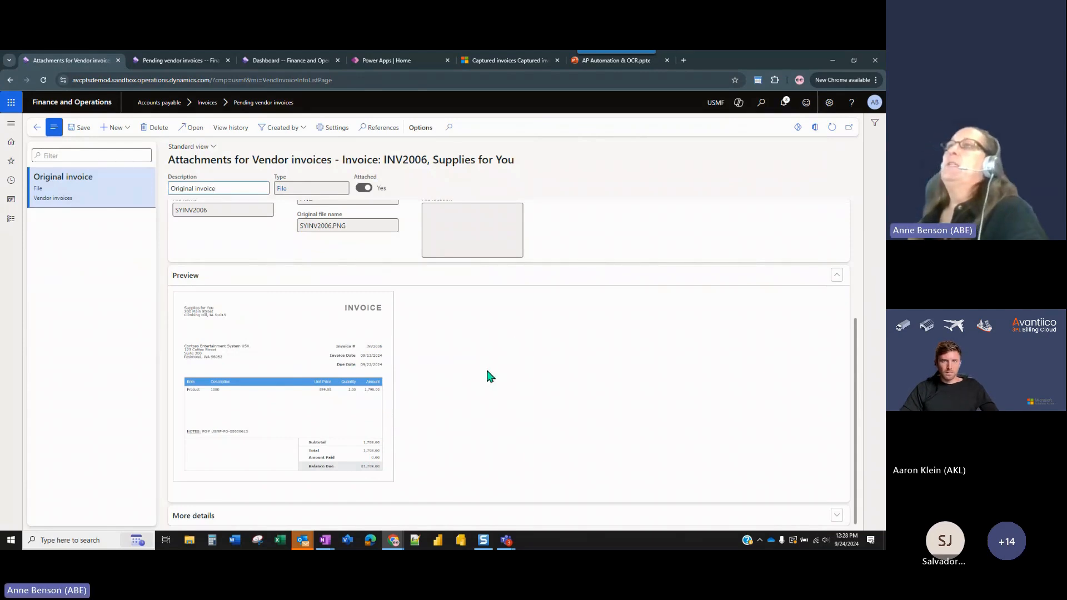
scroll(486, 368, up, 3)
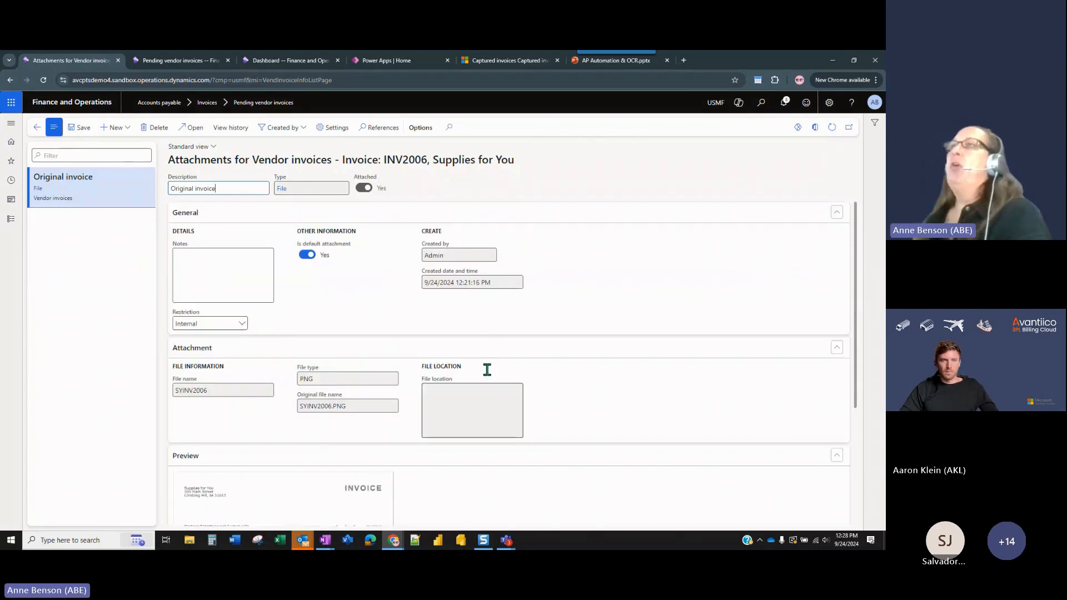
click(38, 128)
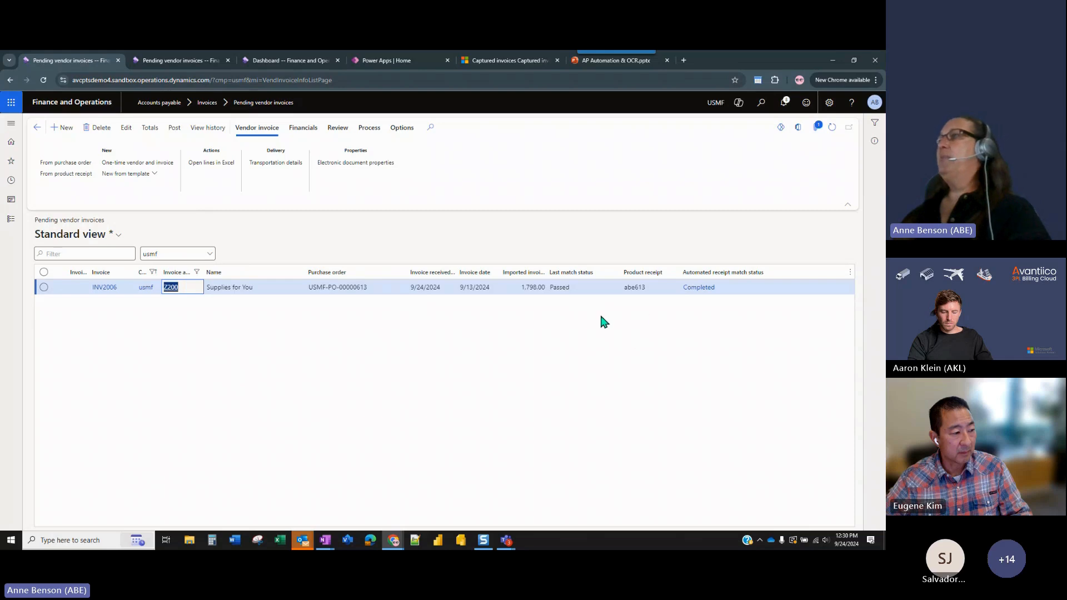
Post the pending Supplies for You vendor invoice.
click(175, 131)
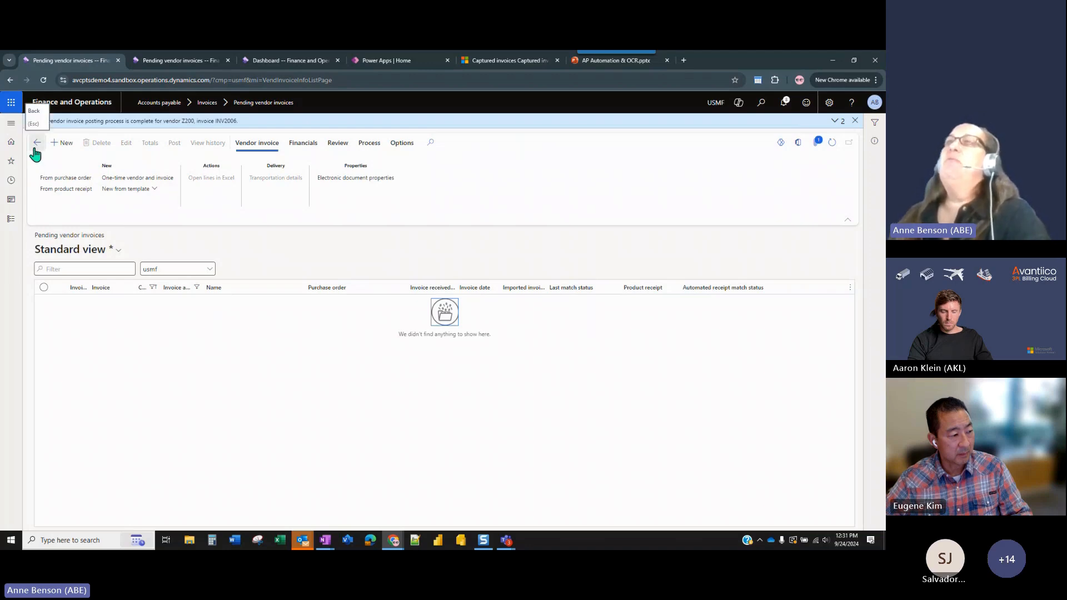
click(13, 221)
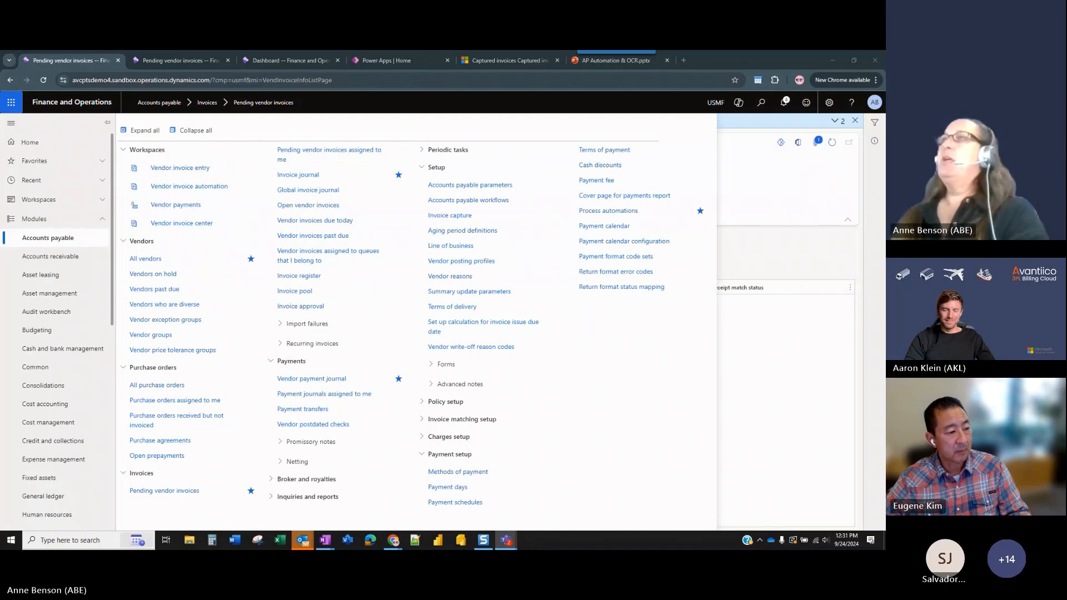
click(779, 354)
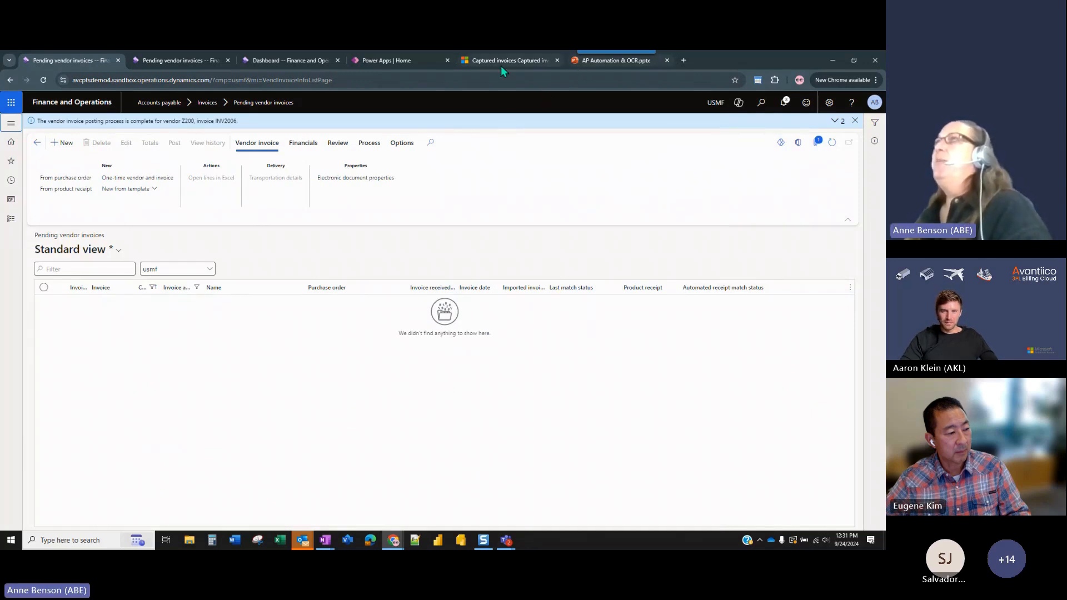
Switch to the AP Automation & OCR presentation and review the deployment slides and the AP payment process automation slides 13 and 14.
click(620, 62)
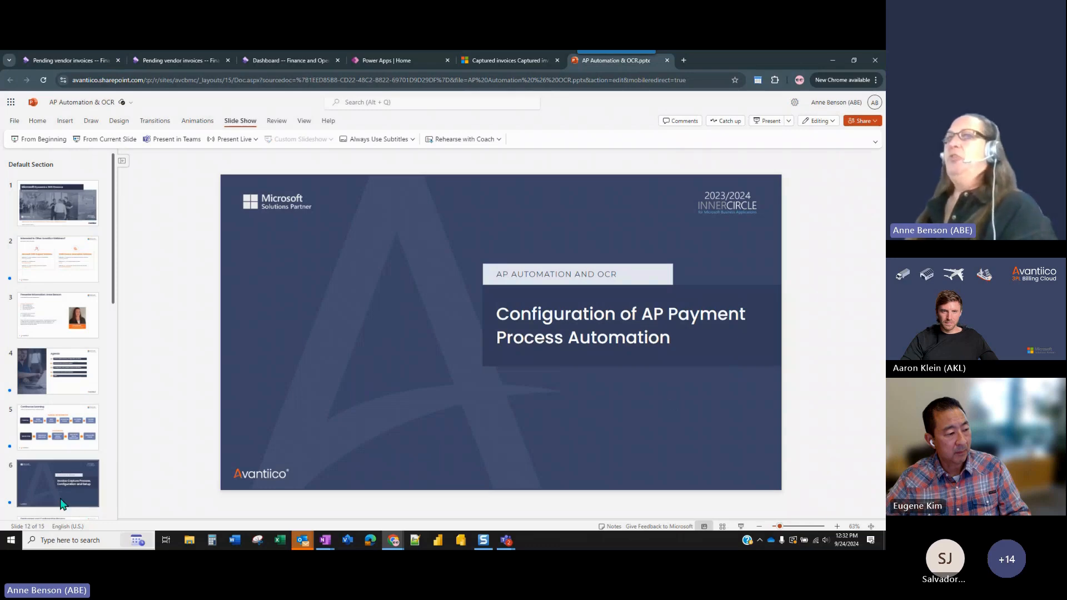
scroll(64, 489, down, 2)
click(65, 425)
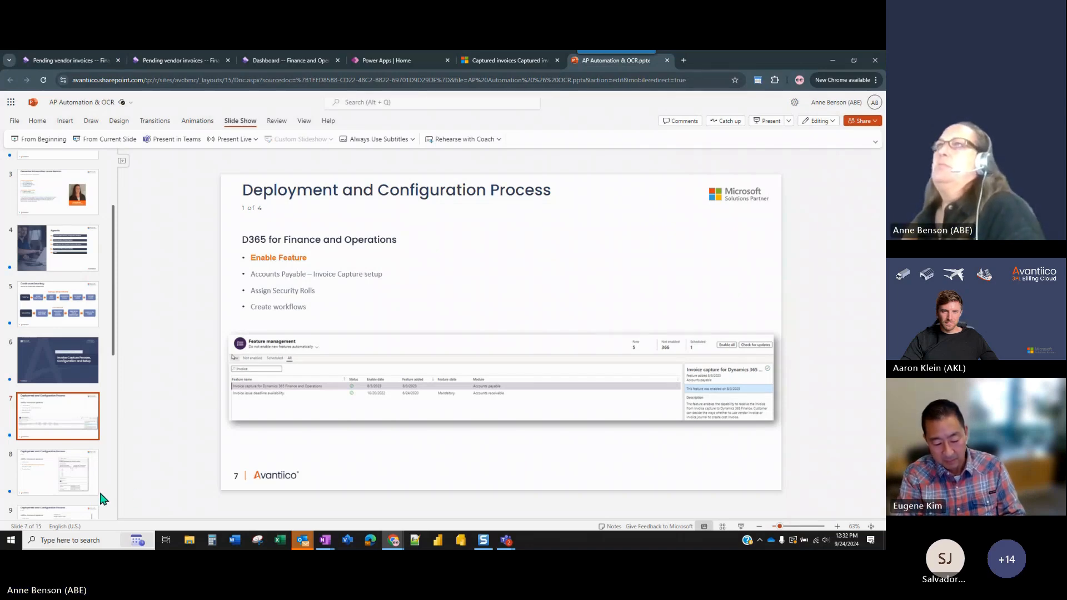
click(80, 487)
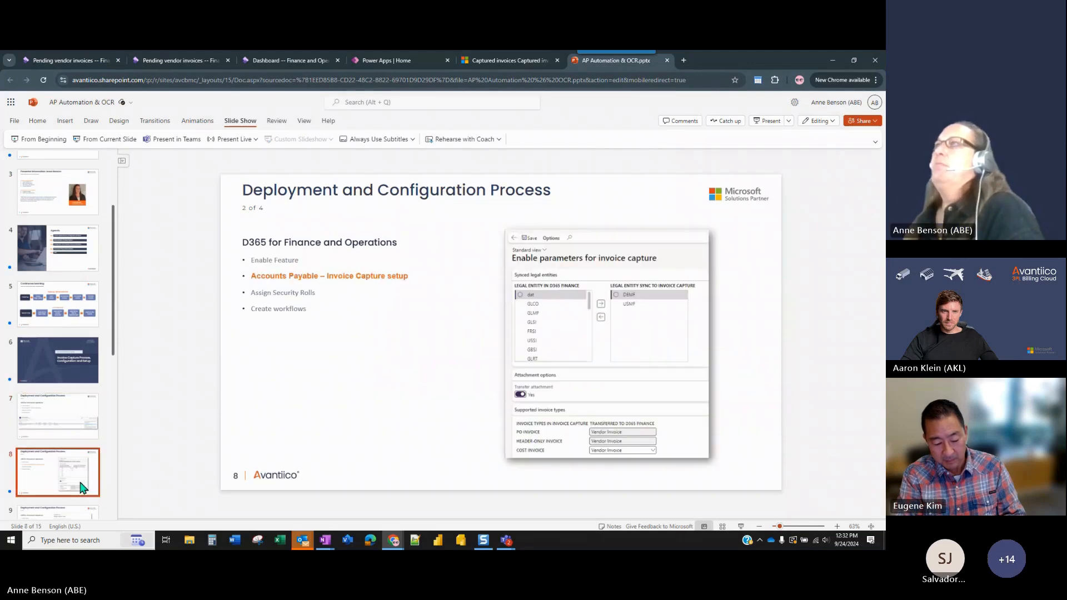
scroll(81, 484, down, 4)
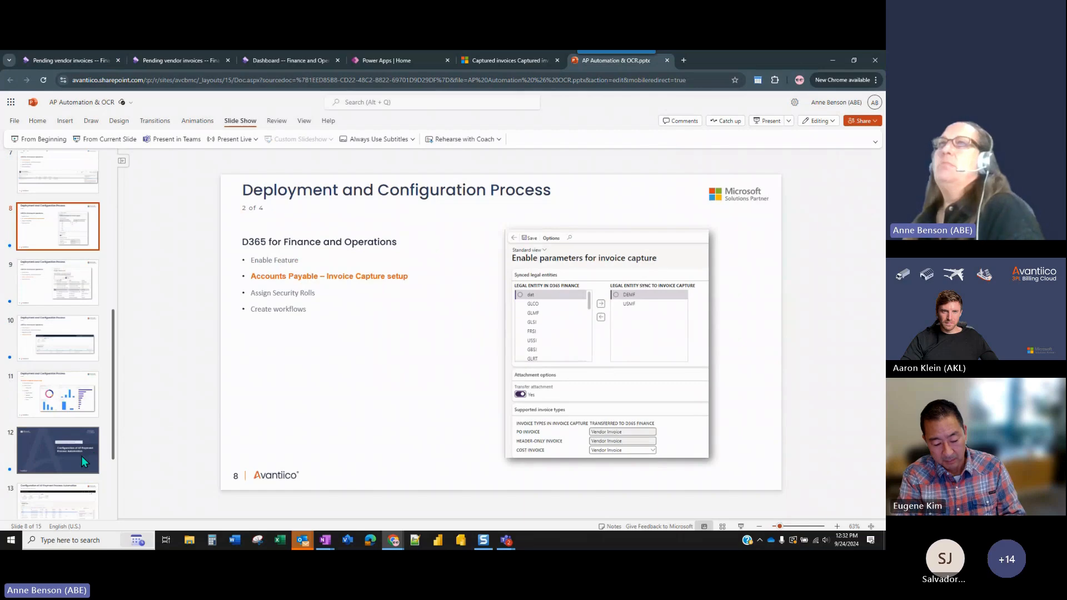
click(81, 456)
scroll(81, 453, down, 3)
click(66, 387)
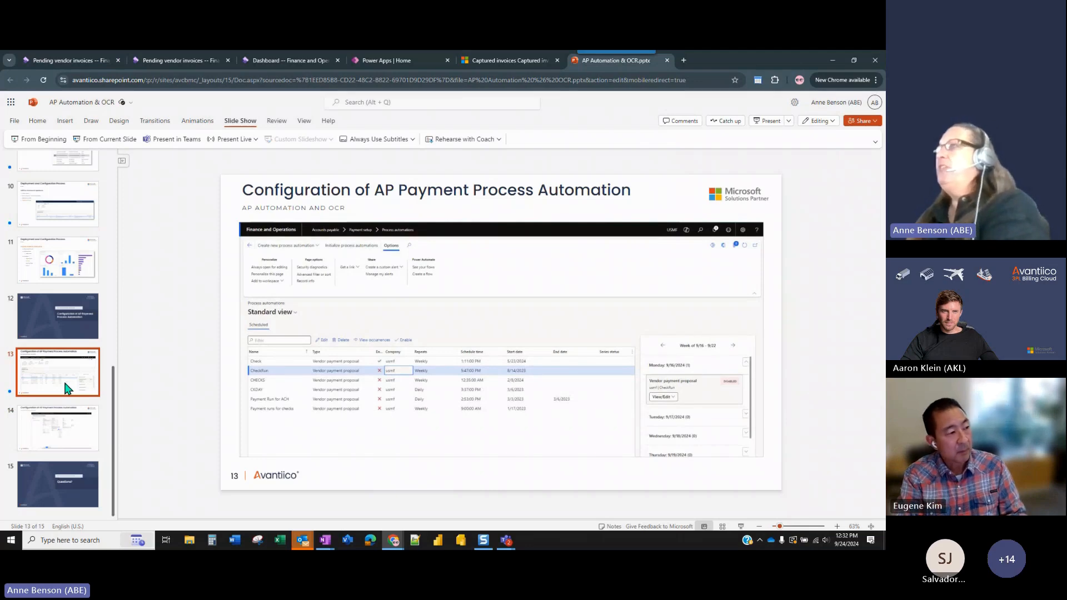
click(73, 428)
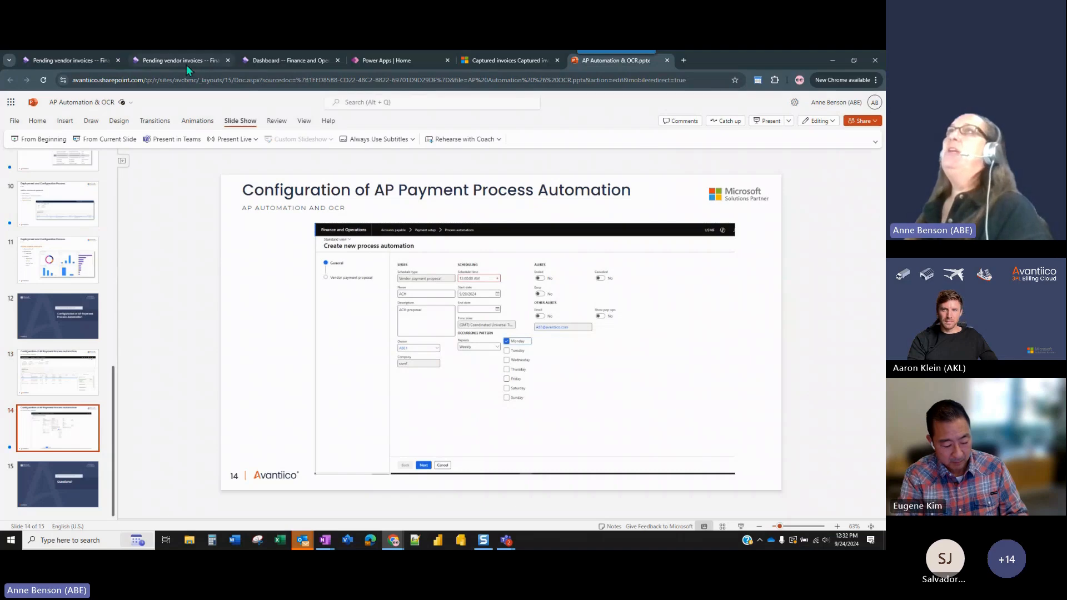
Switch to the Finance and Operations dashboard and open the Accounts payable process automations under payment setup.
click(284, 60)
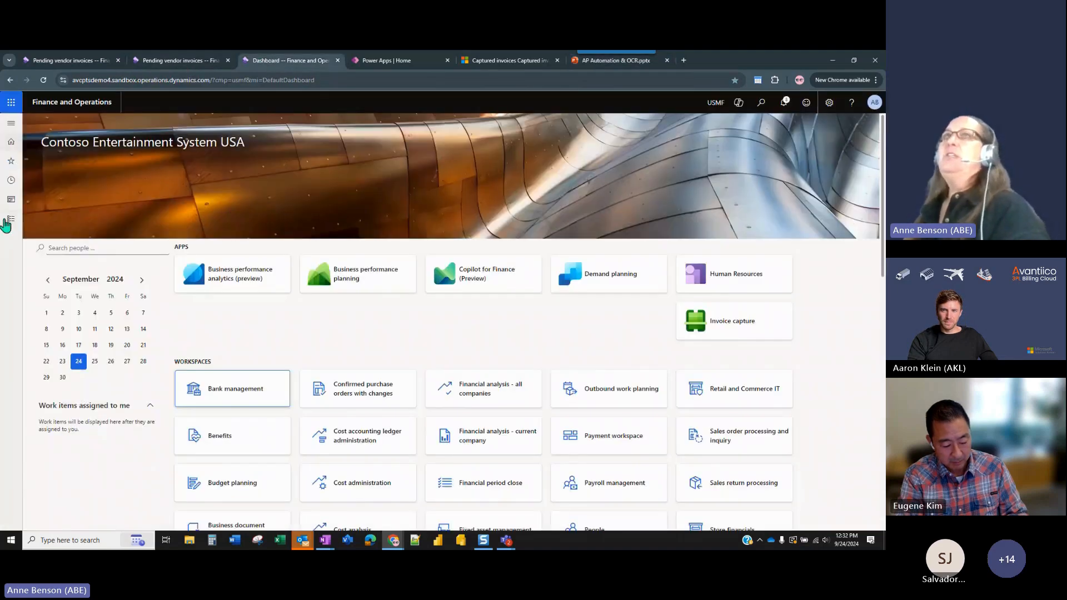
click(7, 221)
click(71, 238)
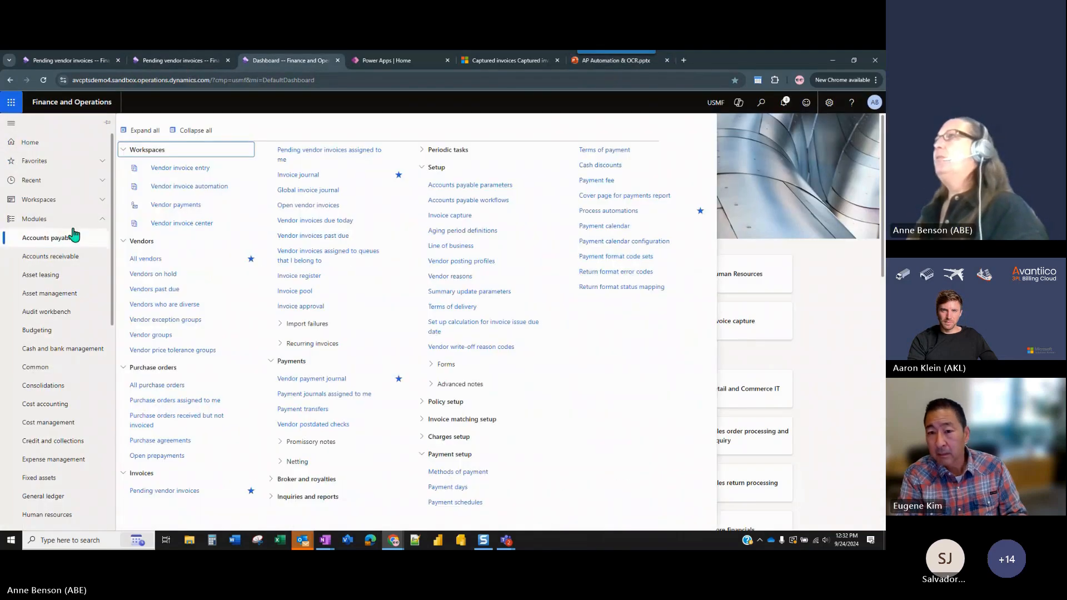
click(616, 211)
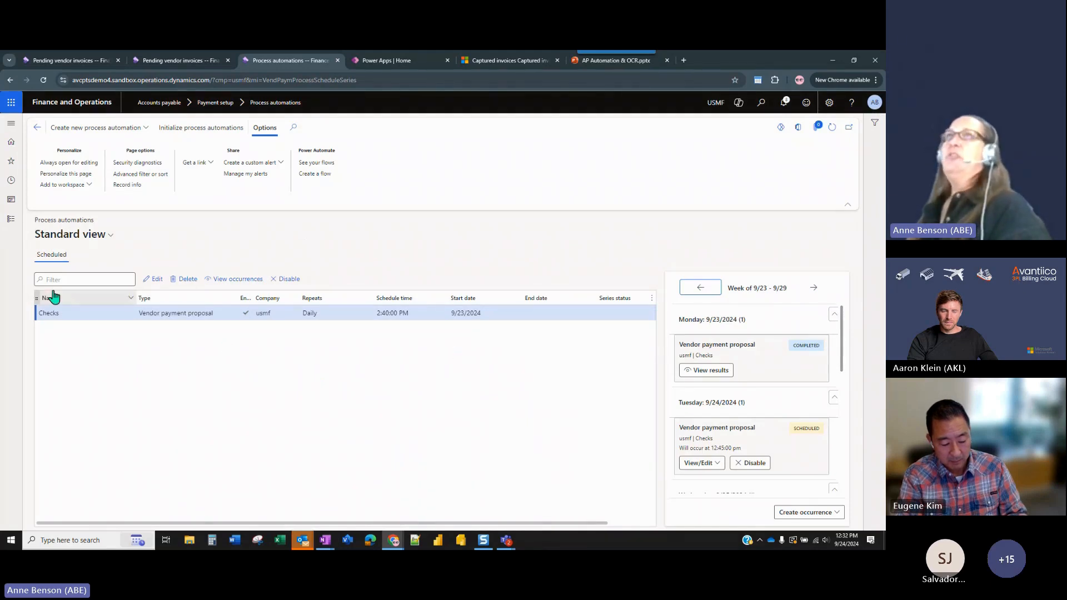
Start a new process automation series of the Vendor payment proposal type for company usmf.
click(143, 134)
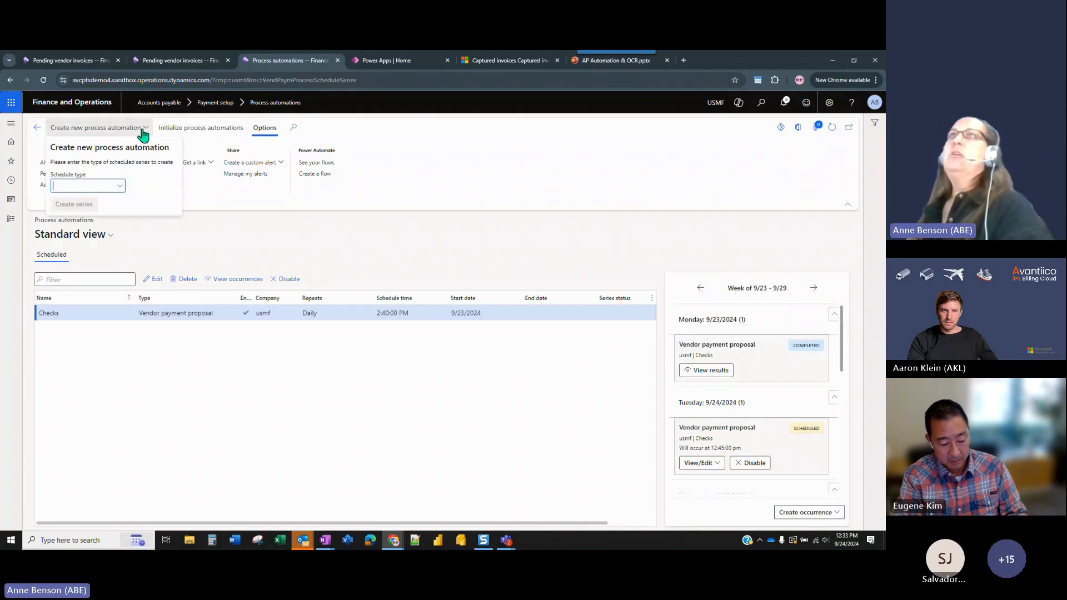
click(119, 189)
click(112, 217)
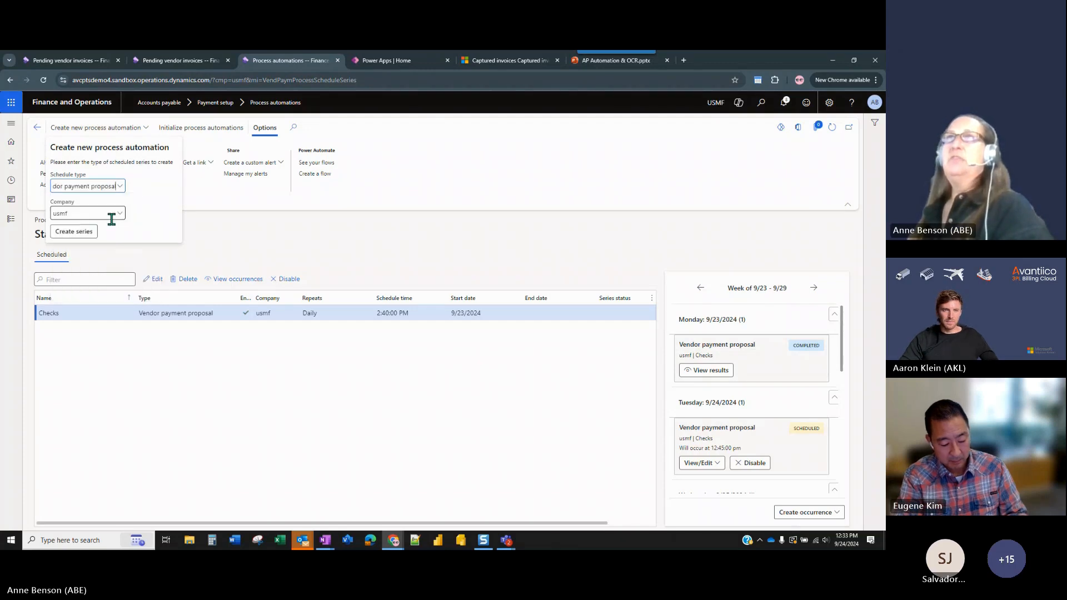
click(84, 238)
Name the new payment proposal automation ACH and enter ACH as its description.
click(230, 212)
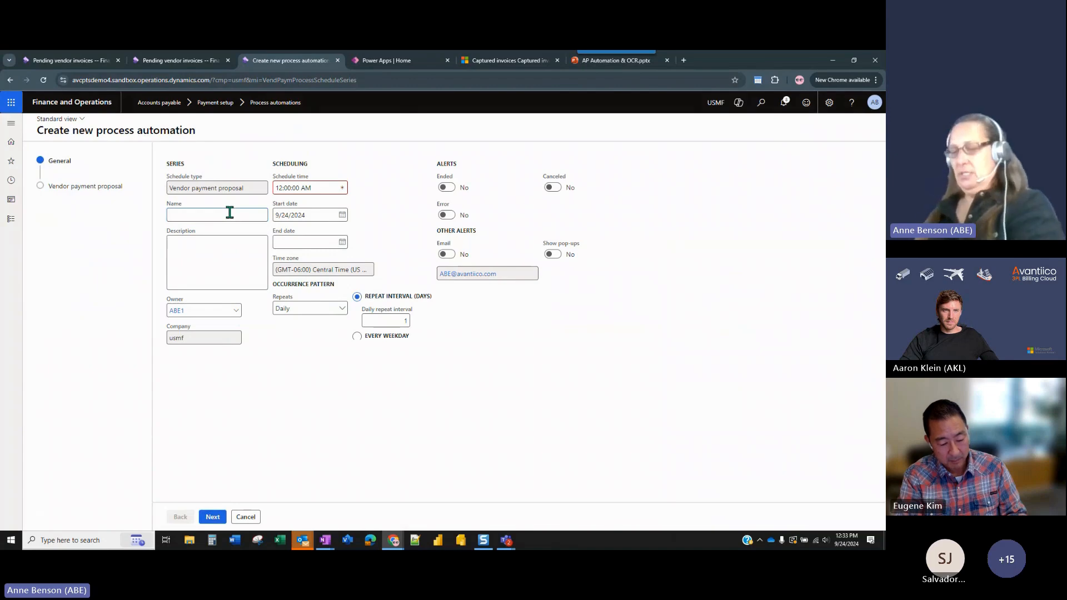
text(ACH)
key(Tab)
text(ACH)
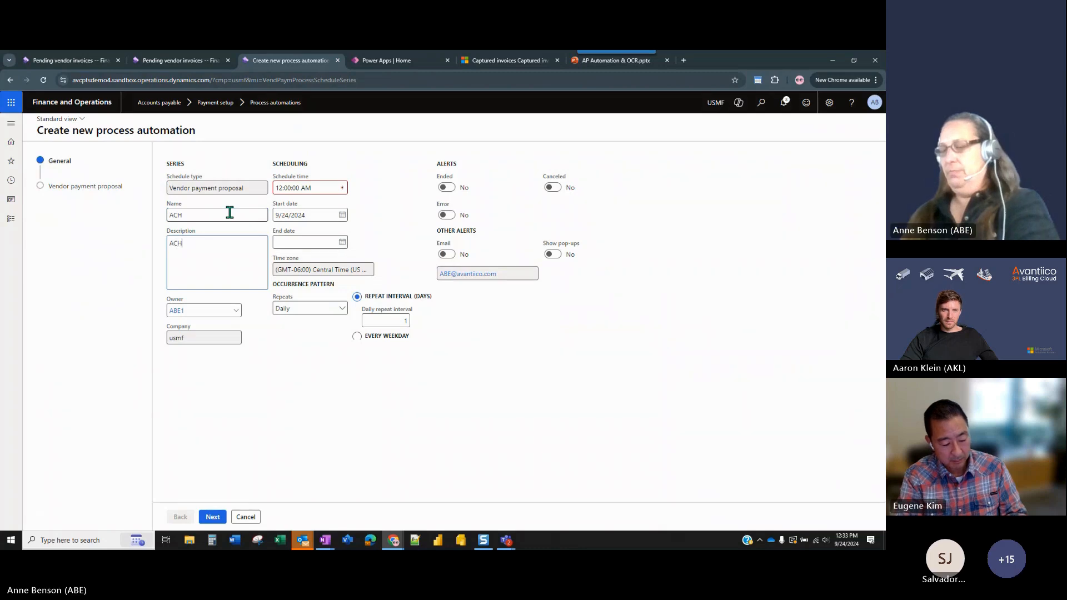
key(Tab)
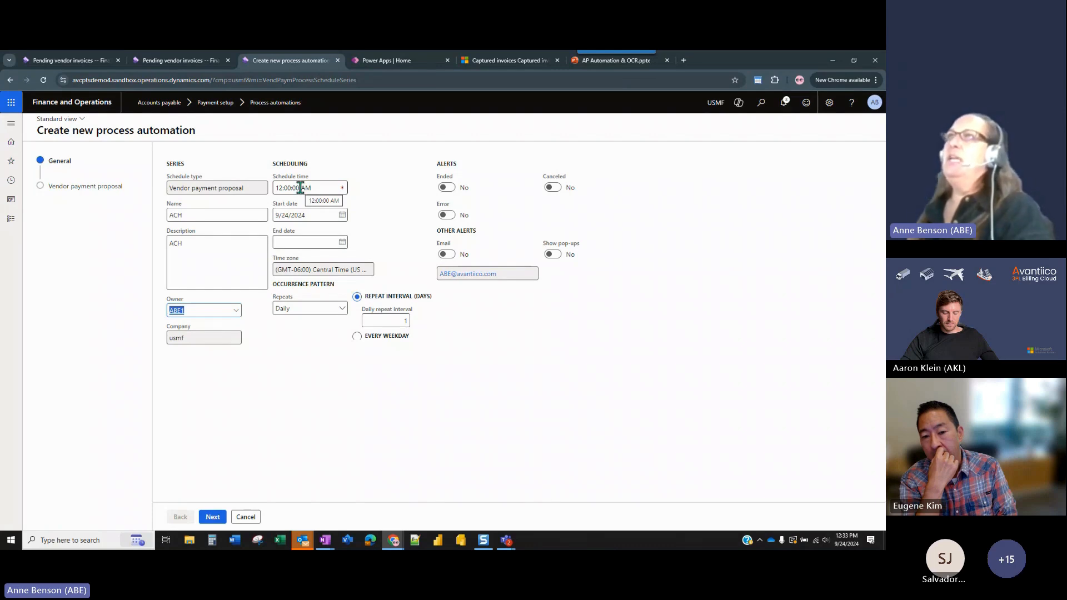
Set the schedule time of the ACH automation to 08:00:00 AM.
click(283, 188)
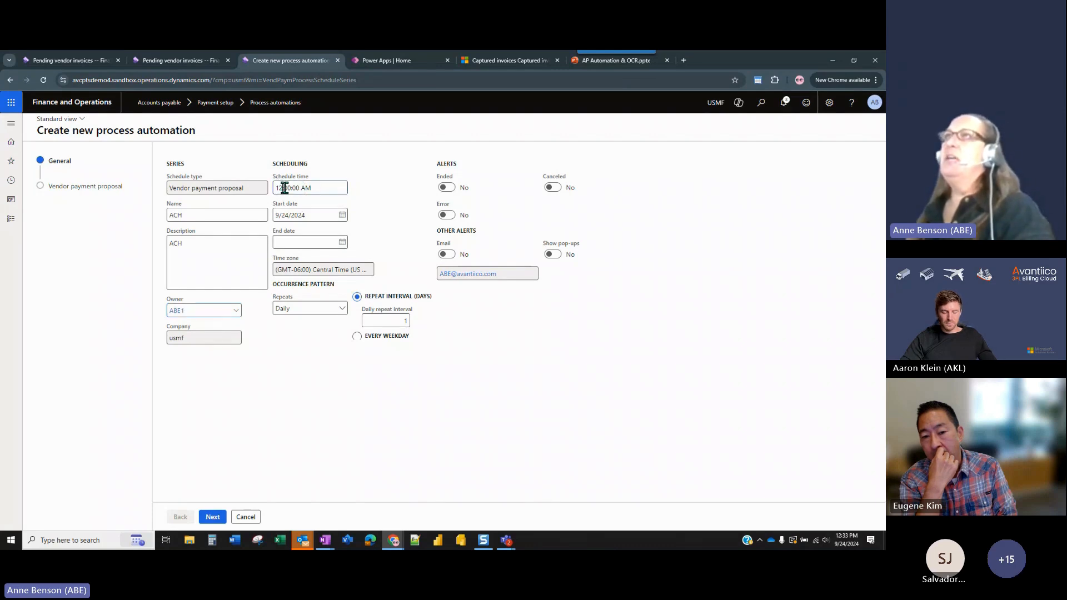
key(BackSpace)
key(BackSpace)
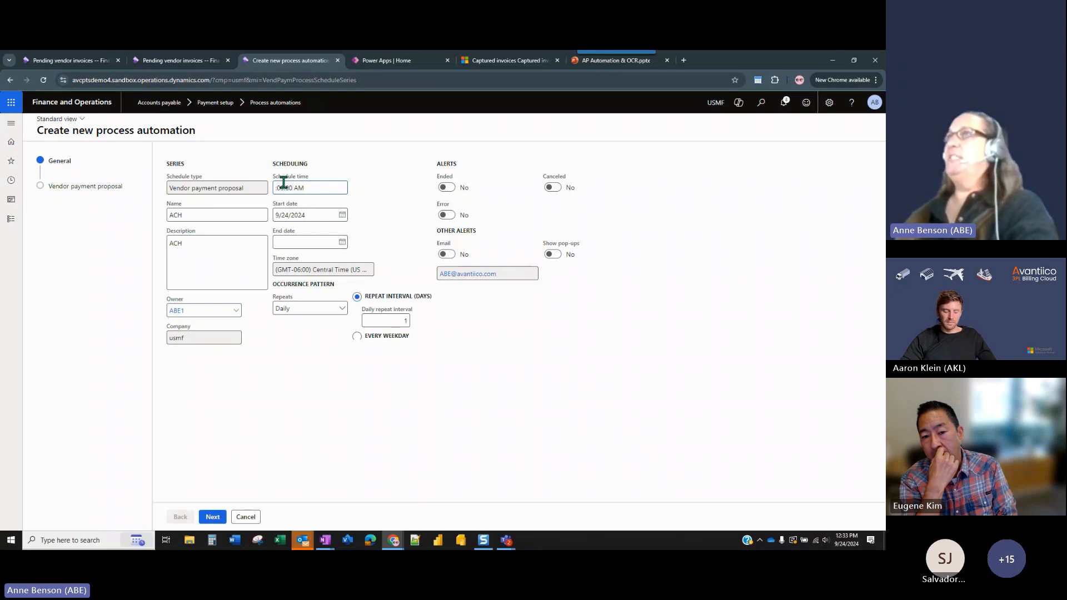
text(08)
key(Tab)
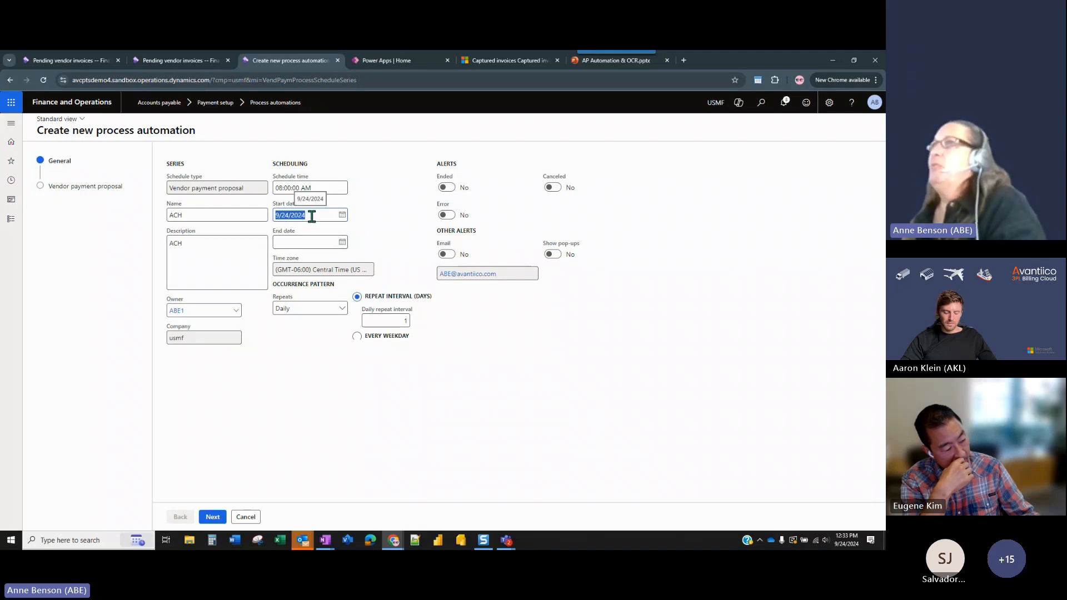
Set the schedule time of the ACH automation to 12:35:00 PM.
click(294, 189)
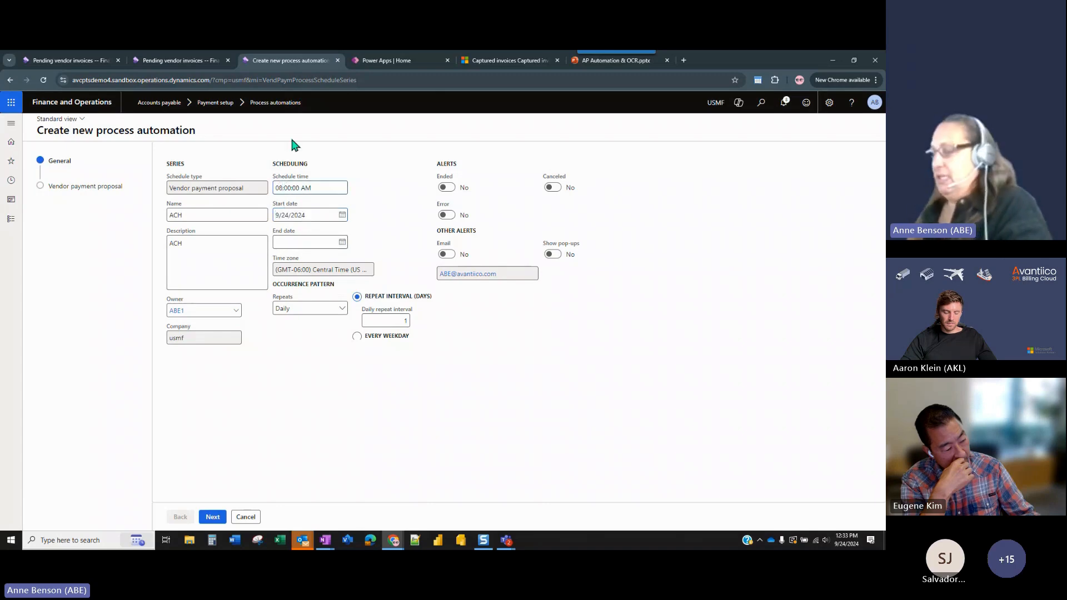
key(BackSpace)
key(BackSpace)
text(12)
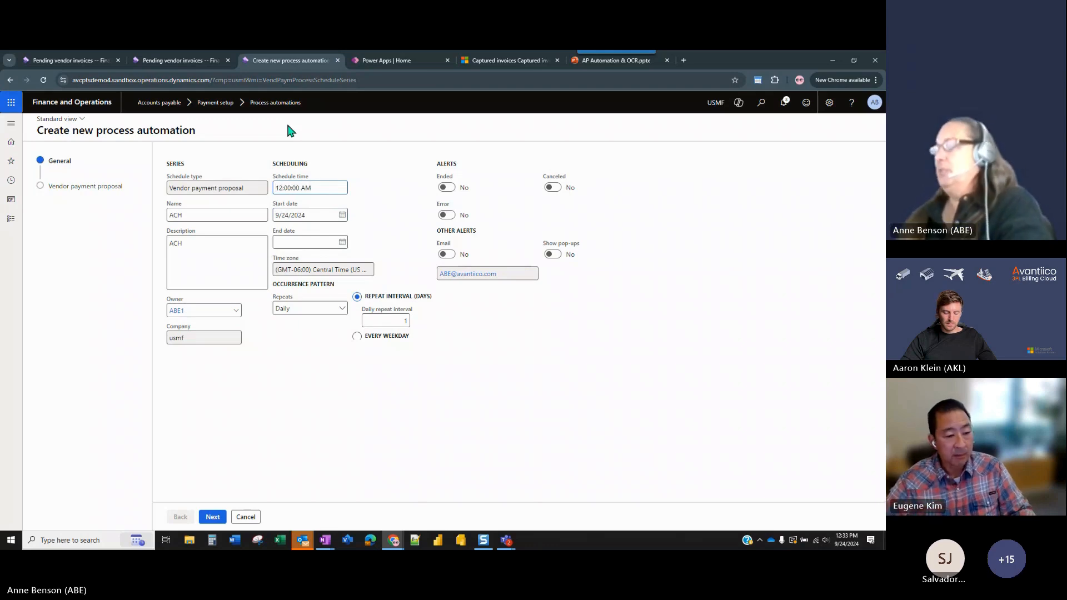
key(Delete)
key(Delete)
text(35)
key(Tab)
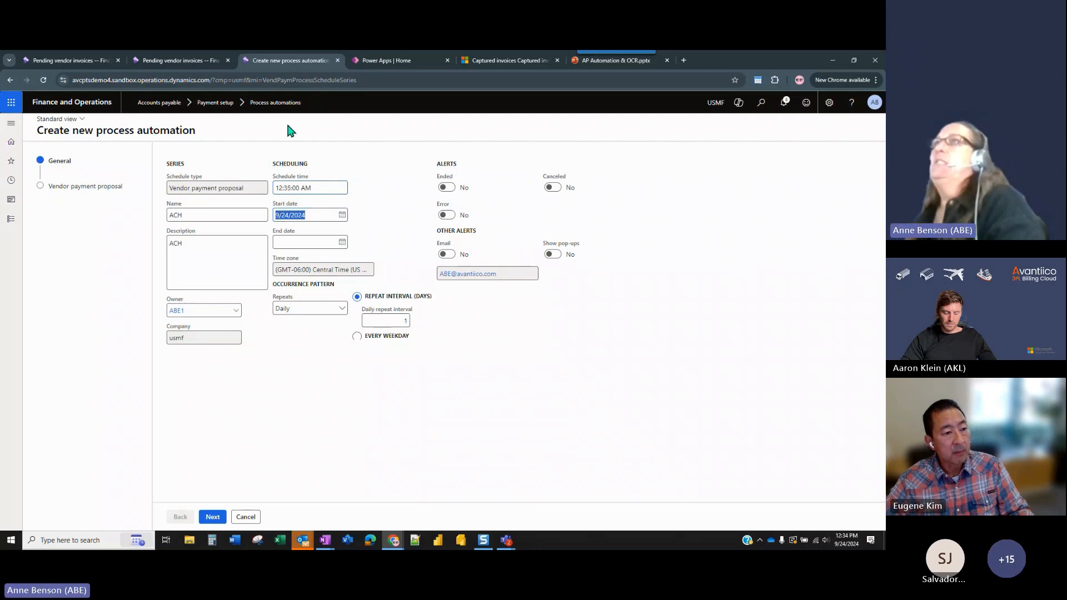
click(305, 188)
key(BackSpace)
text(P)
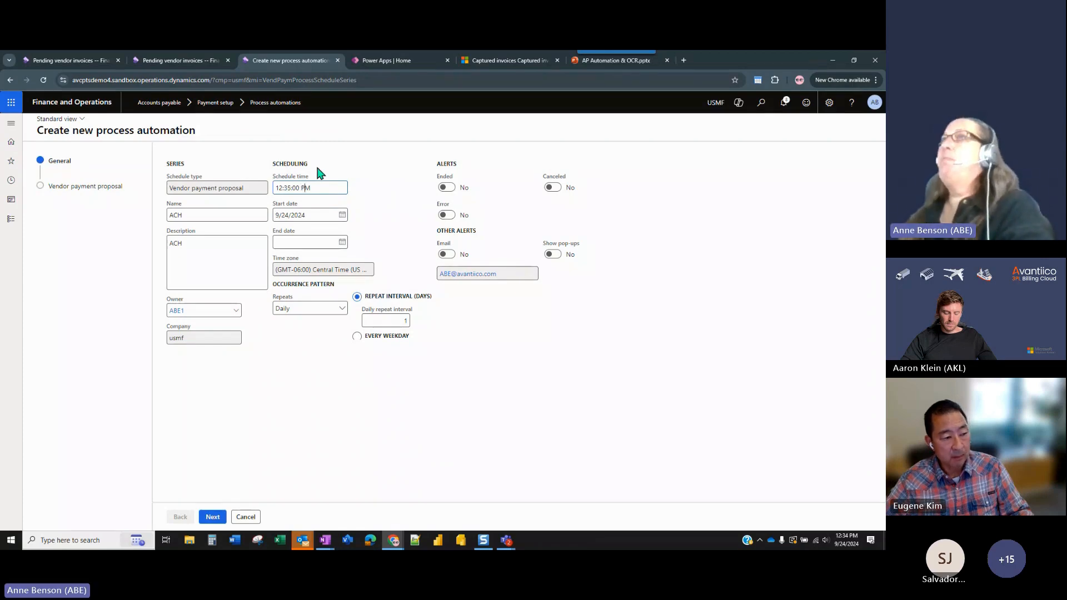
key(Tab)
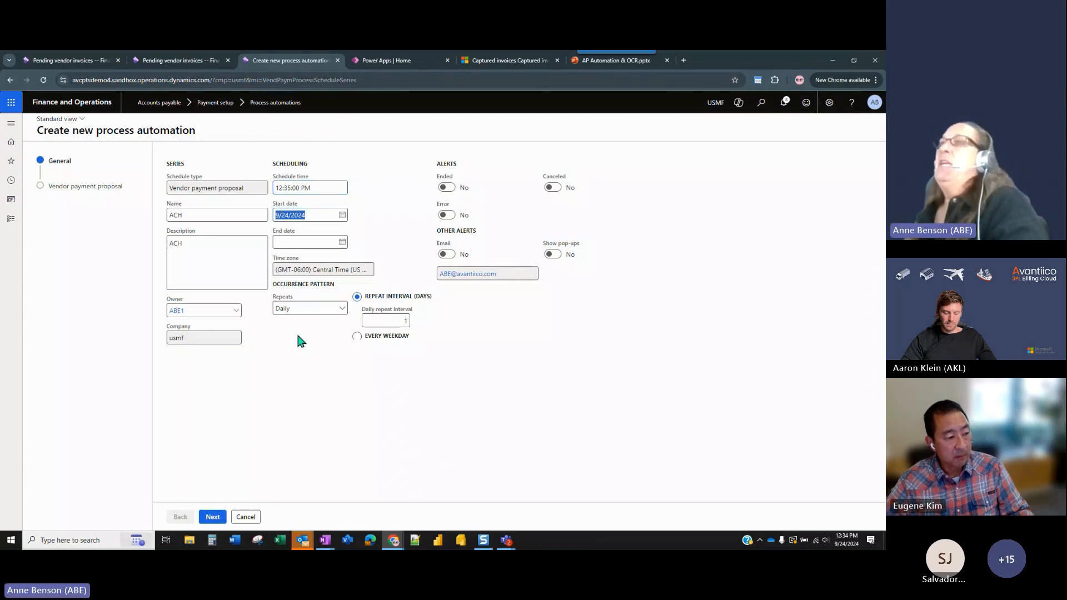
Set the occurrence pattern to Daily on every weekday and continue to the vendor payment proposal parameters.
click(343, 312)
click(343, 312)
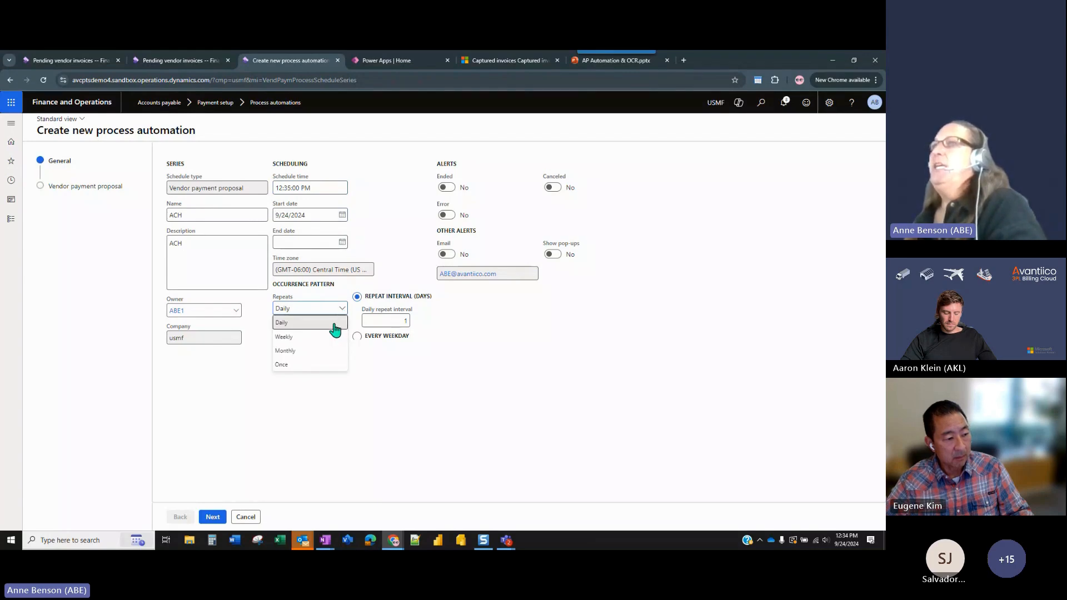
click(336, 324)
click(358, 337)
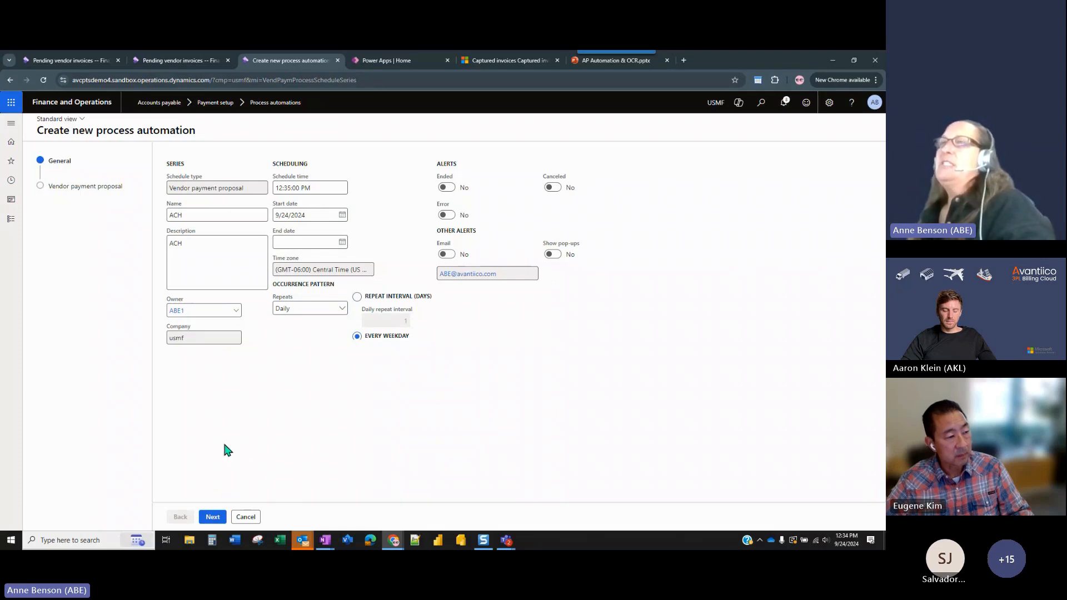
click(212, 517)
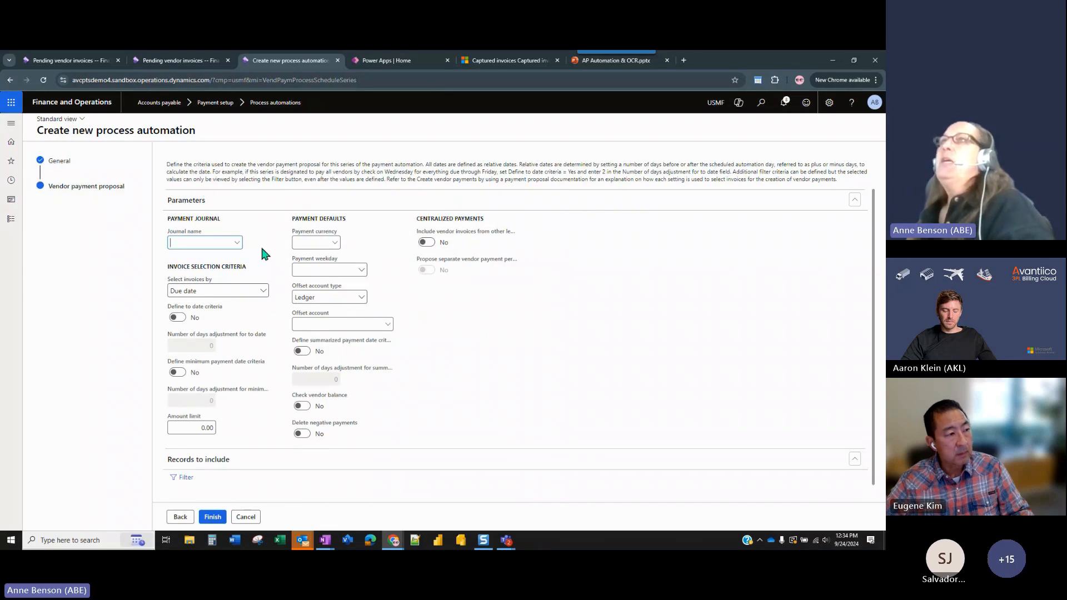
Choose the VendPay payment journal and select invoices by Due date with the minimum payment date criteria enabled.
click(236, 243)
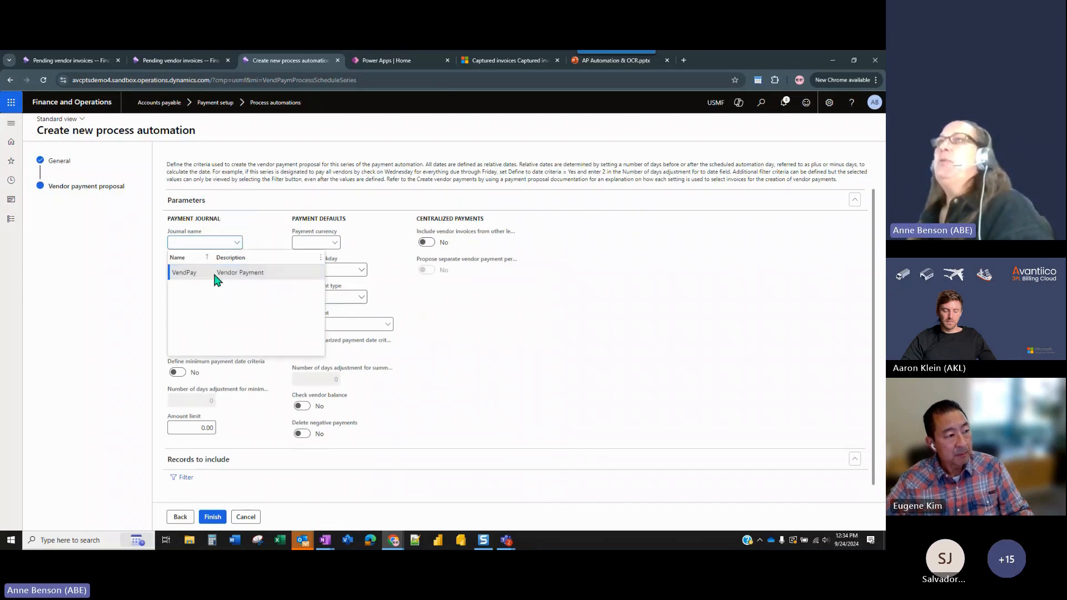
click(216, 273)
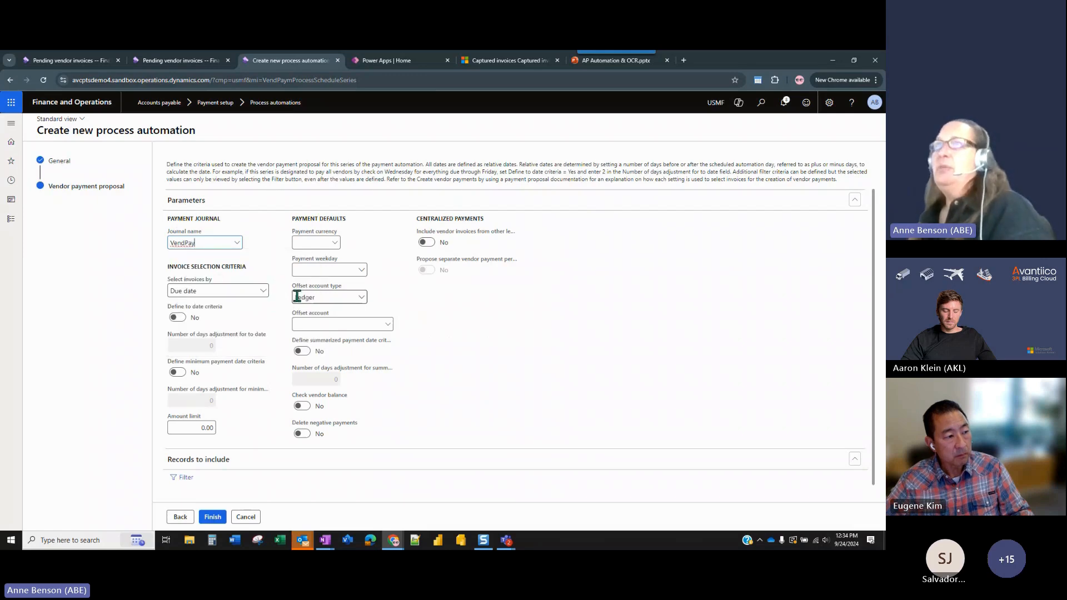
click(262, 293)
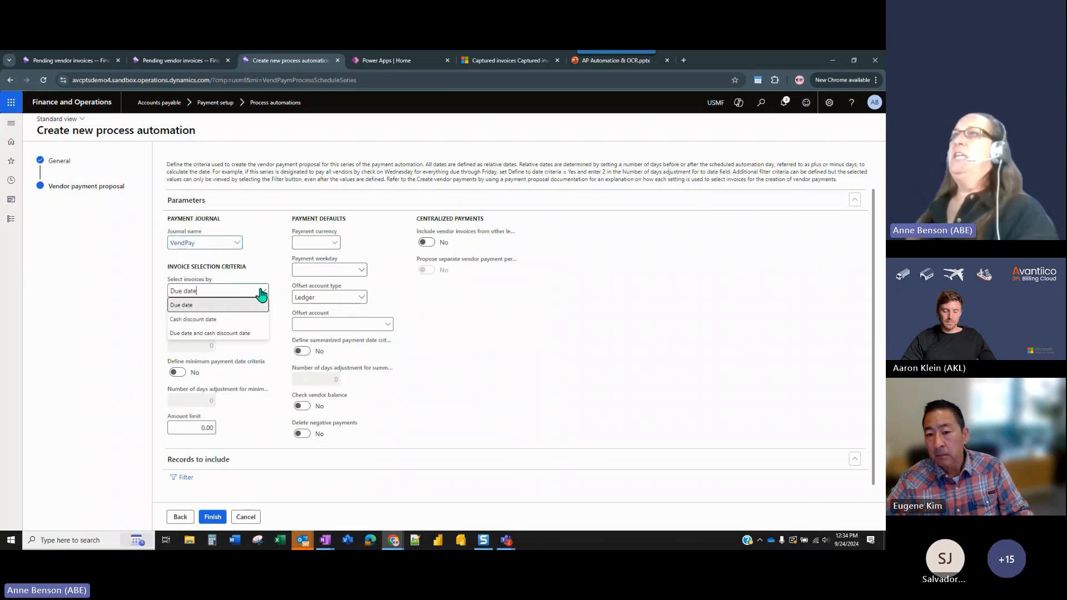
click(258, 306)
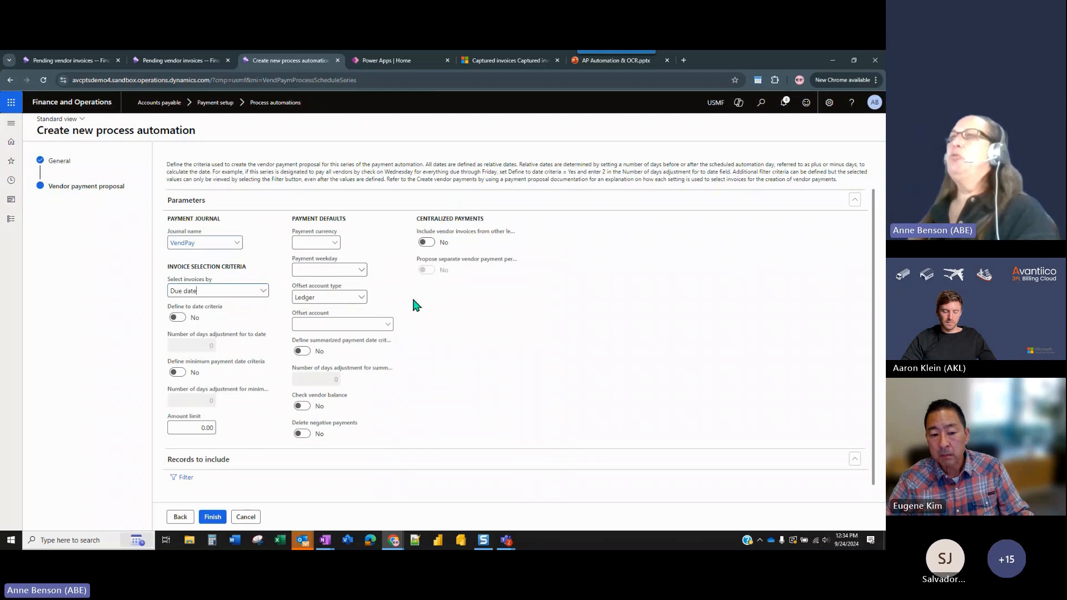
click(177, 372)
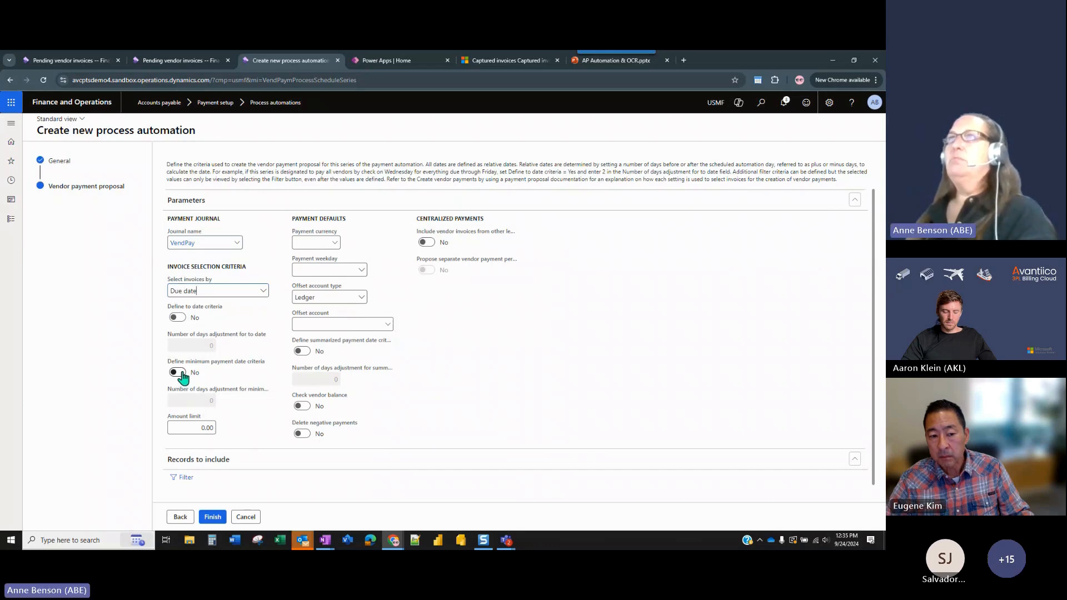
key(Tab)
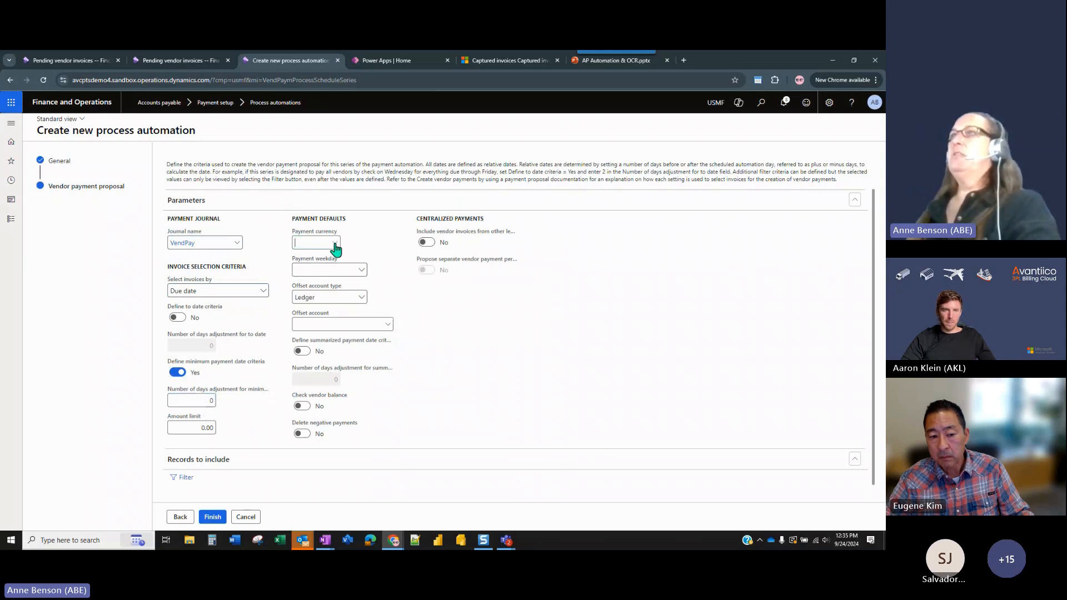
Set the payment currency to USD and the offset account to the Bank account USMF OPER.
click(335, 245)
text(u)
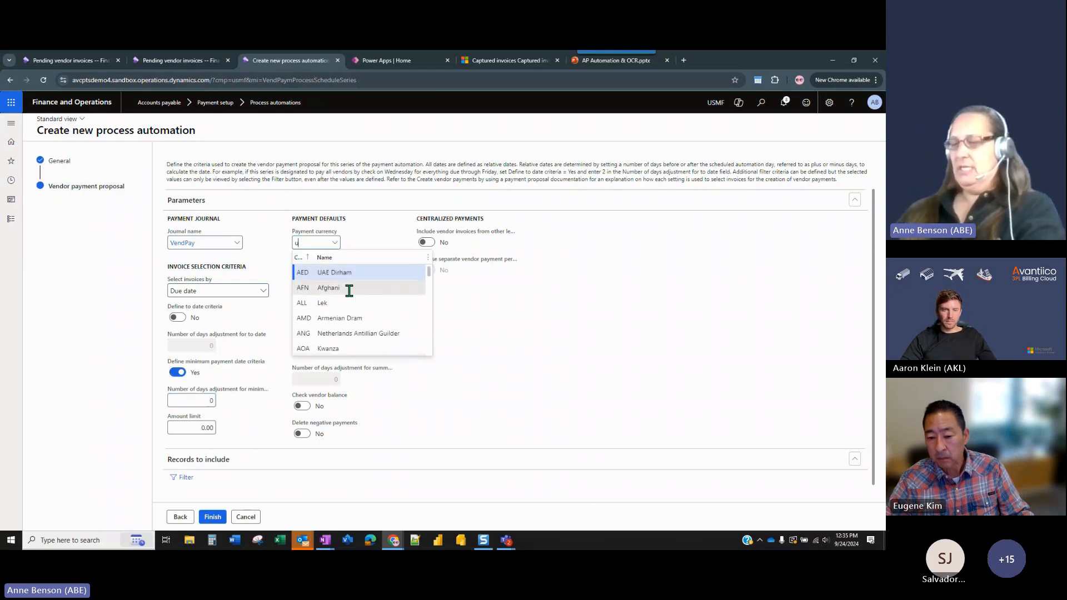
text(sd)
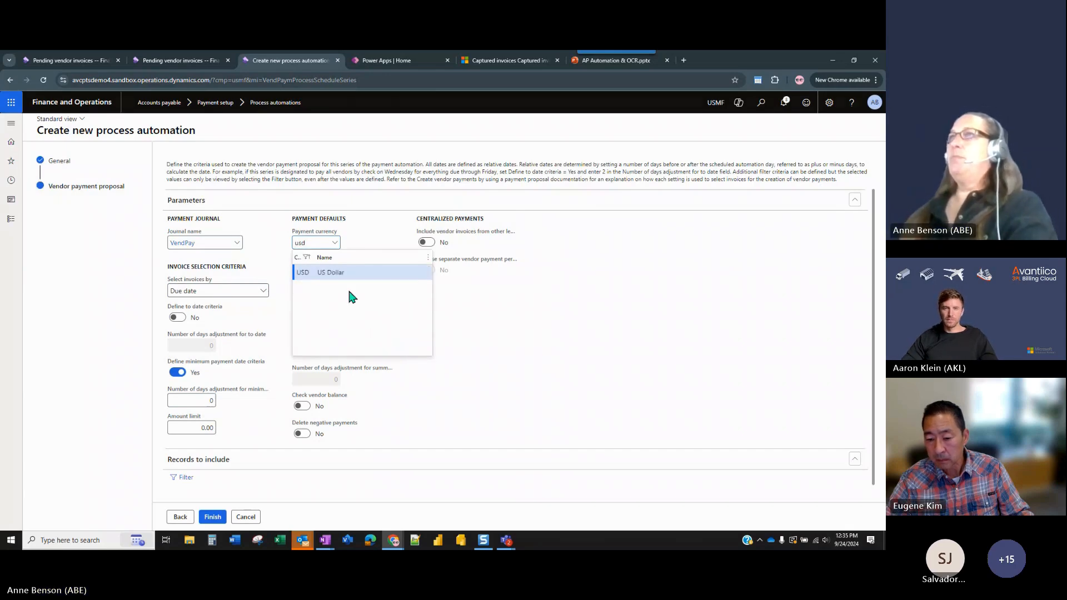
key(Tab)
click(361, 300)
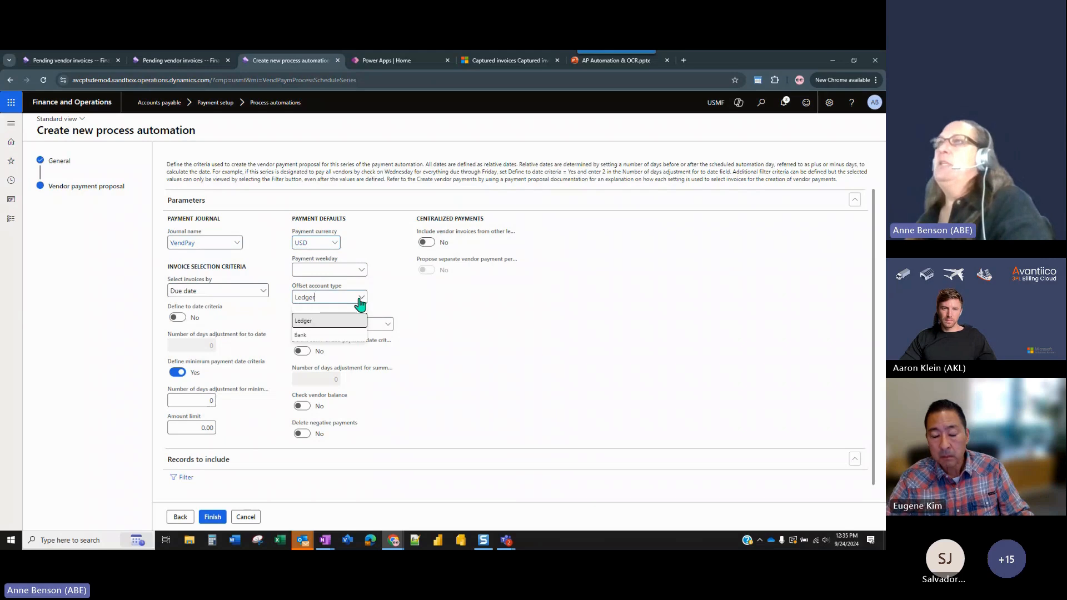
click(348, 335)
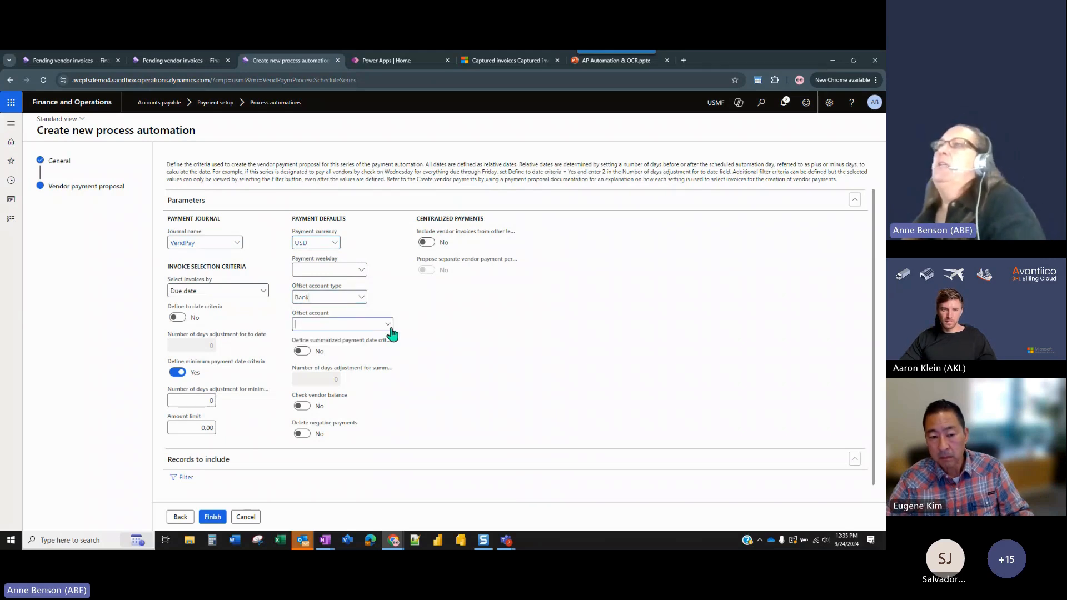
click(390, 327)
click(387, 414)
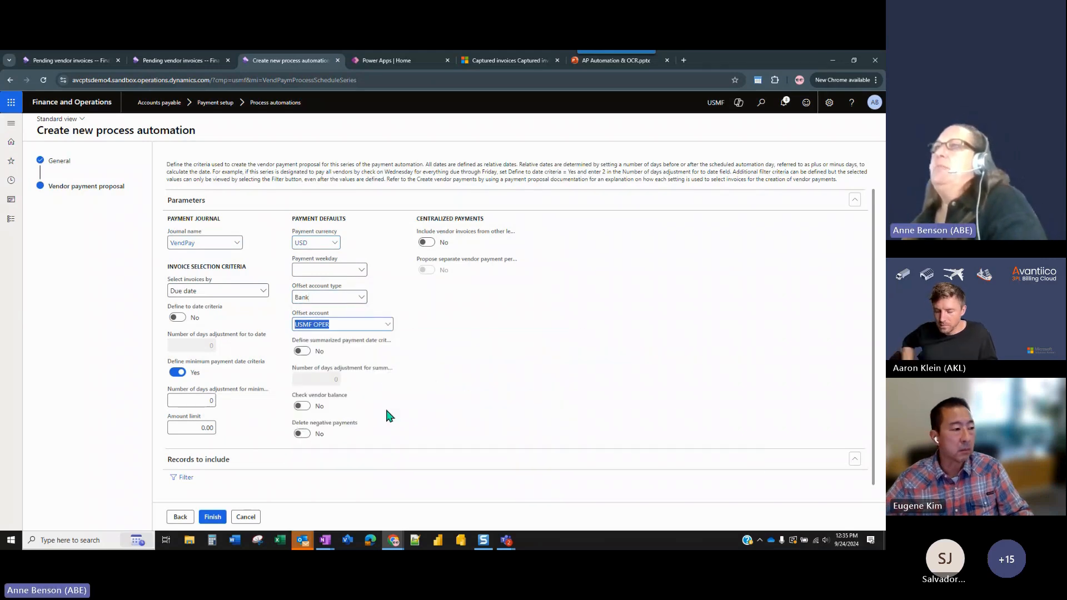
Enable the summarized payment date criteria and deletion of negative payments, and disable the minimum payment date criteria.
click(302, 352)
click(178, 372)
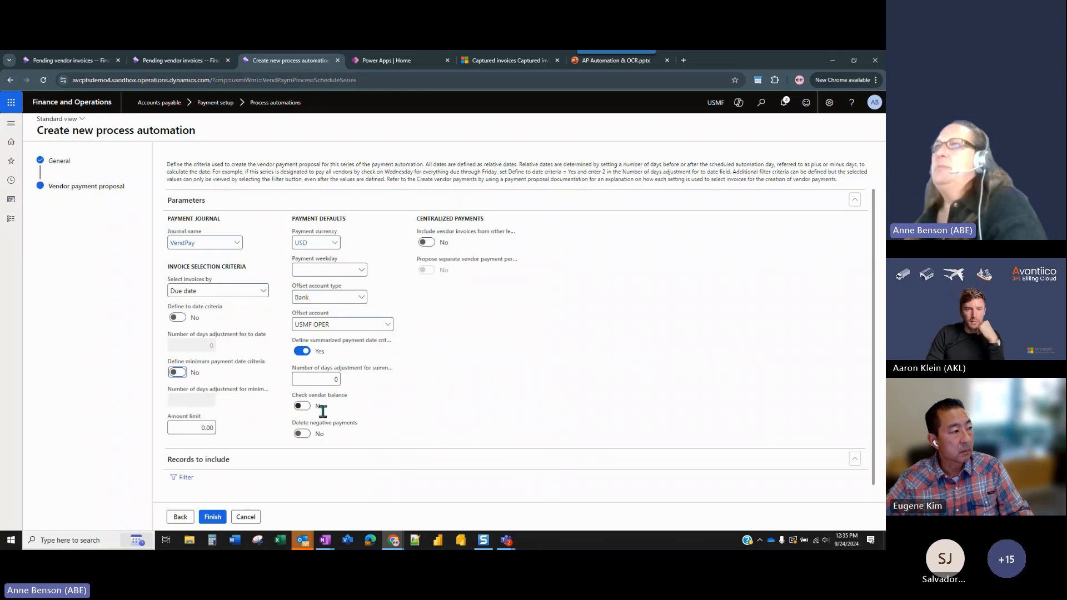
click(303, 434)
Filter the included vendor transactions to the ACH method of payment and finish creating the process automation.
click(188, 478)
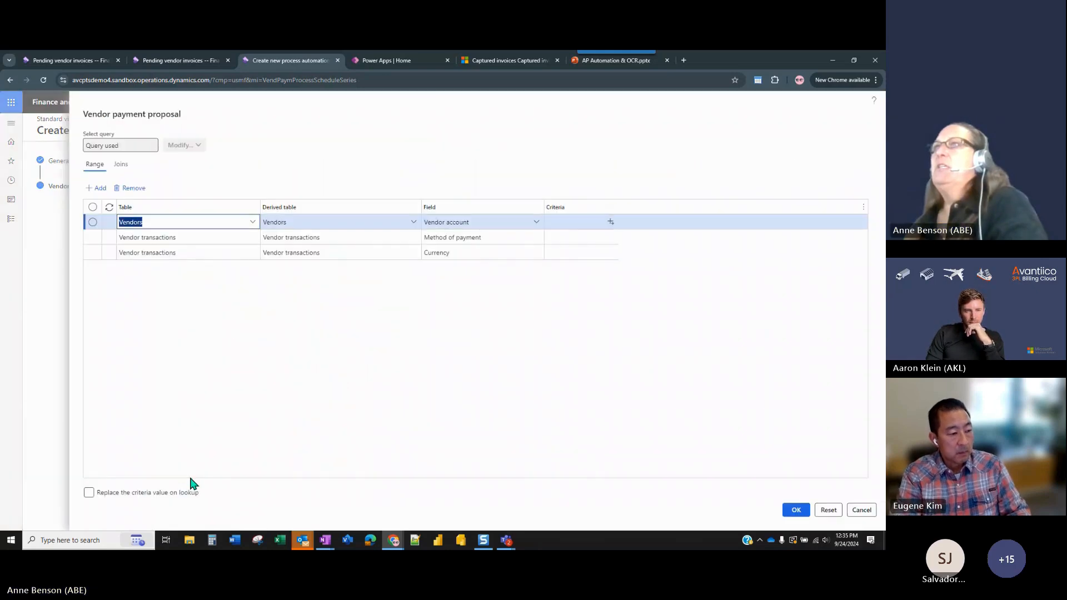
click(570, 238)
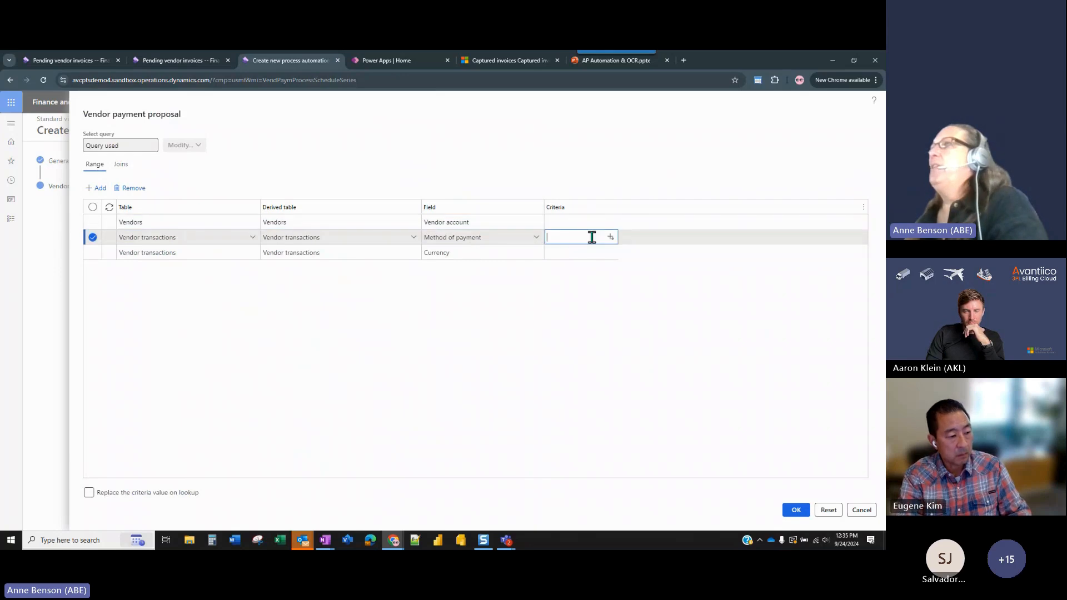
click(611, 237)
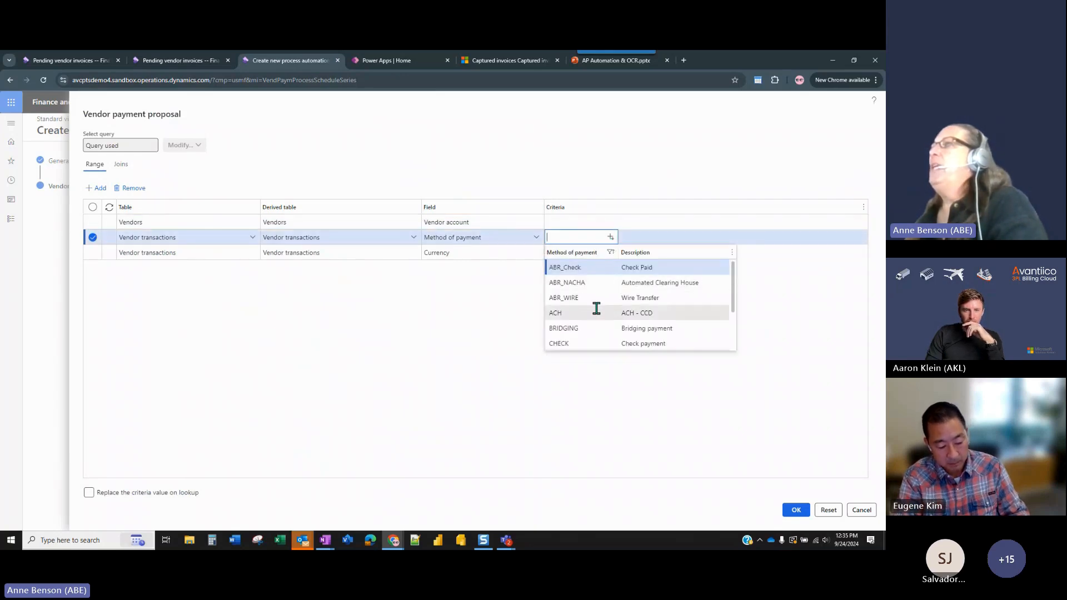
click(596, 313)
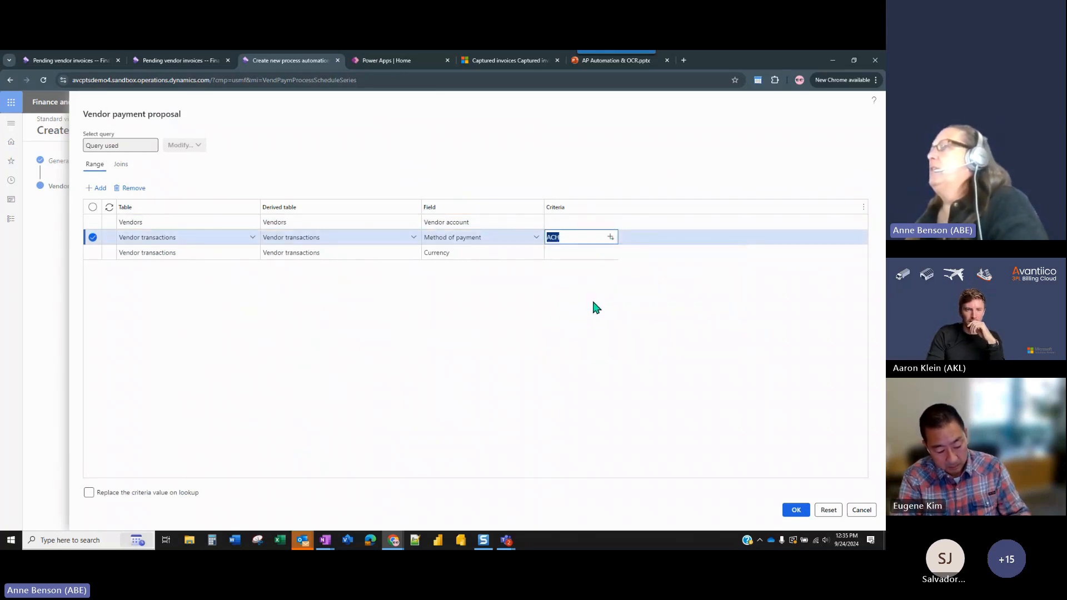
click(796, 511)
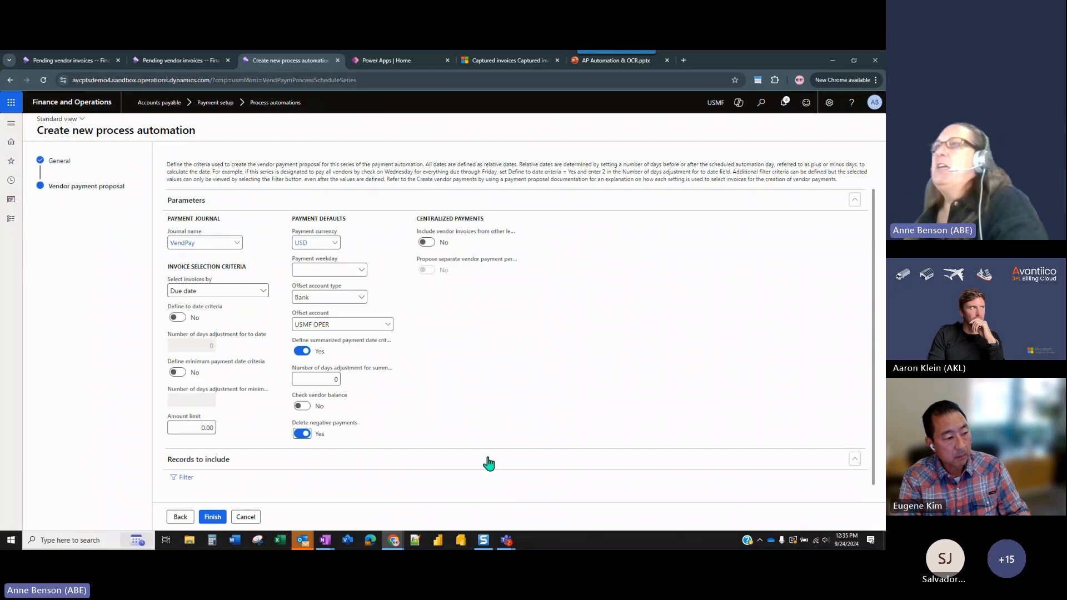
click(216, 518)
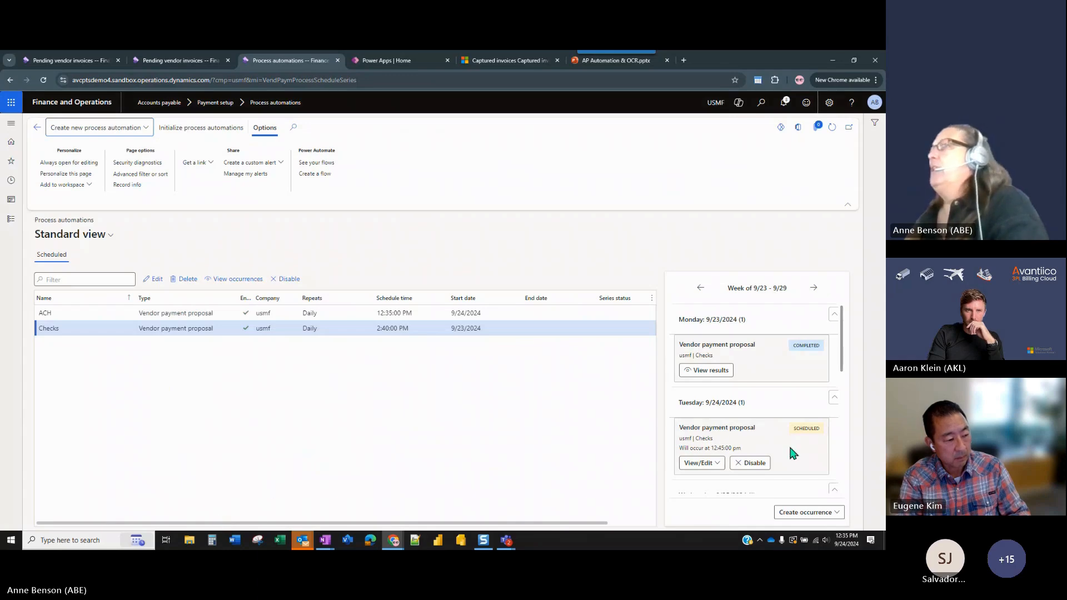
Review the ACH automation's daily occurrences for the week of 9/23 - 9/29, including Saturday and Sunday.
click(412, 328)
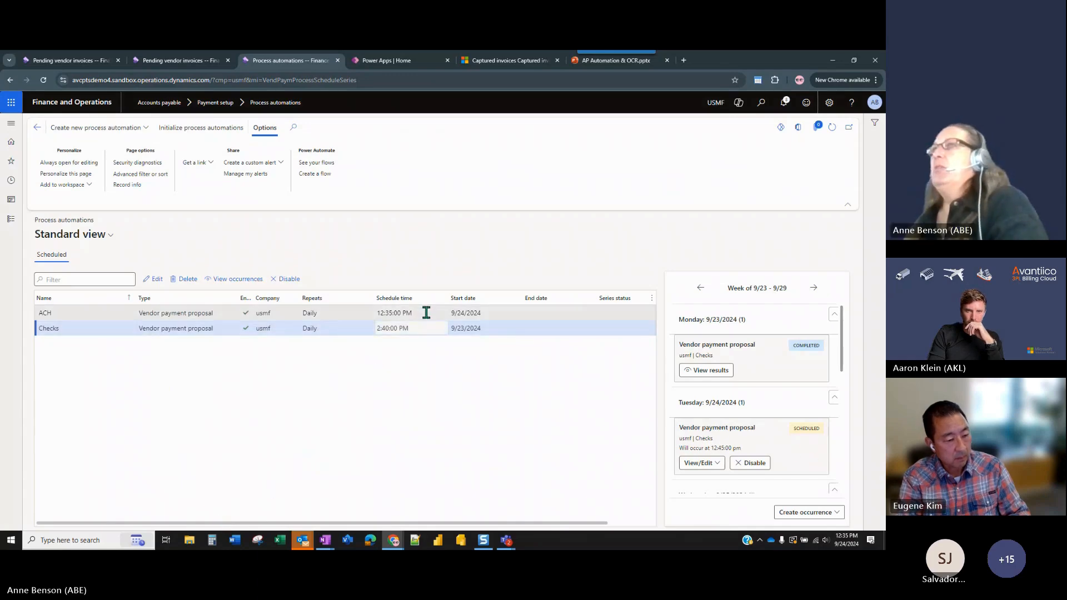
click(426, 313)
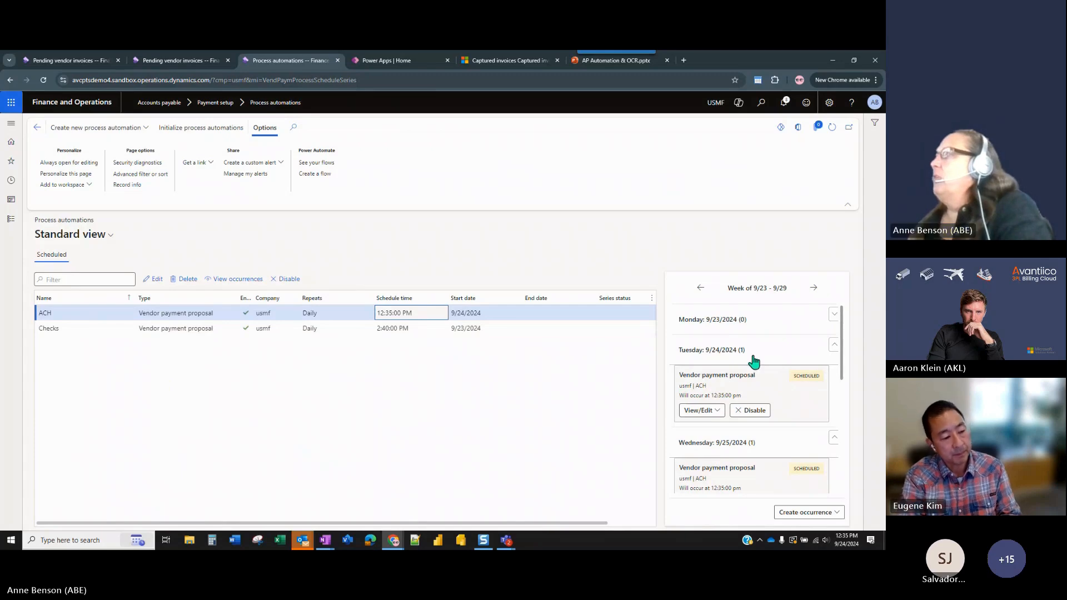
scroll(770, 447, down, 5)
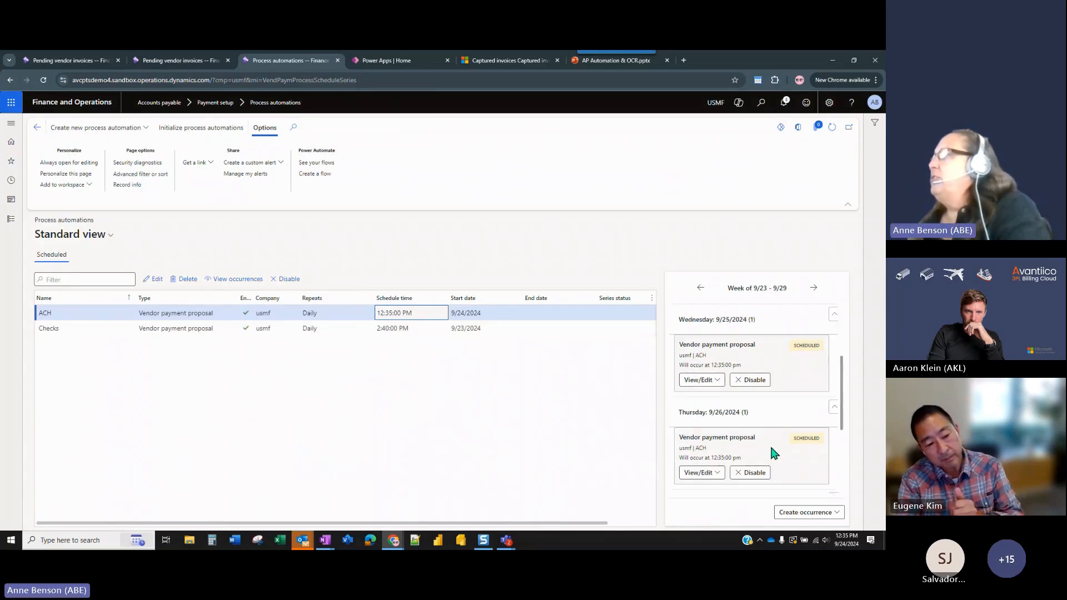
scroll(772, 451, down, 1)
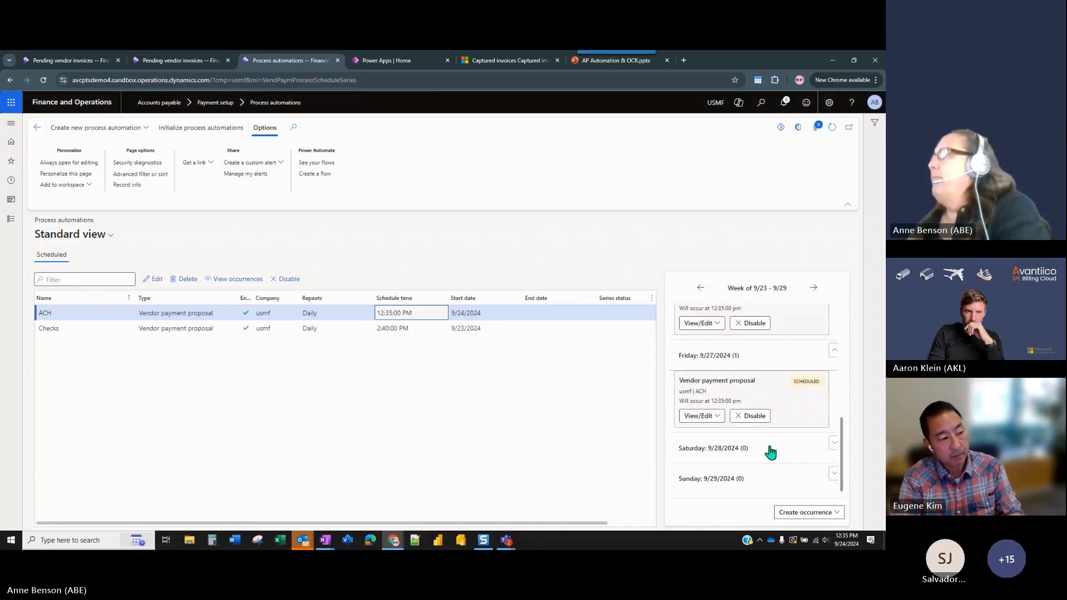
click(832, 448)
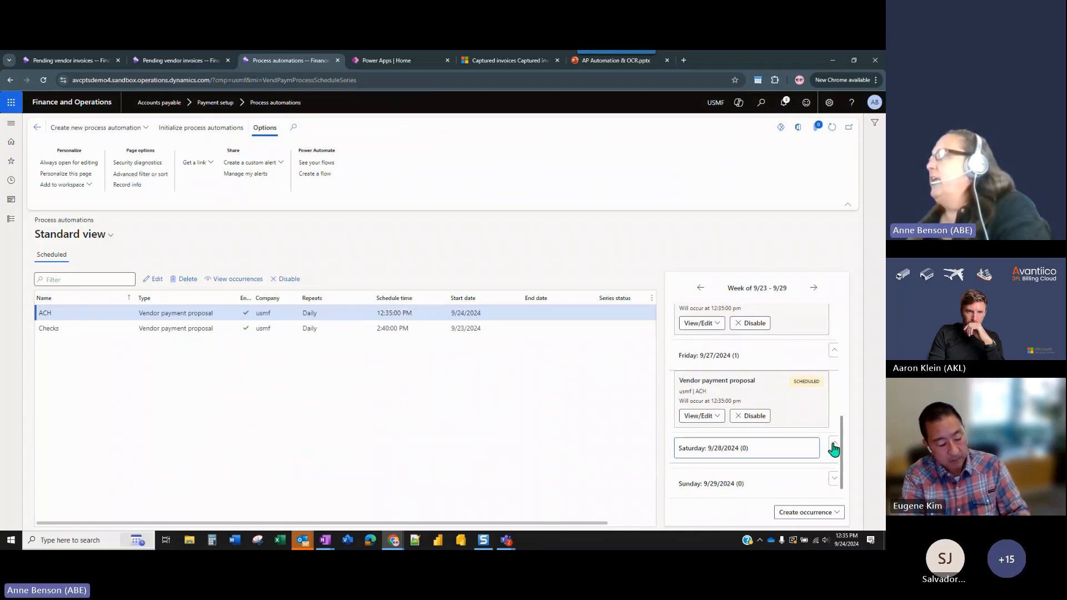
click(833, 482)
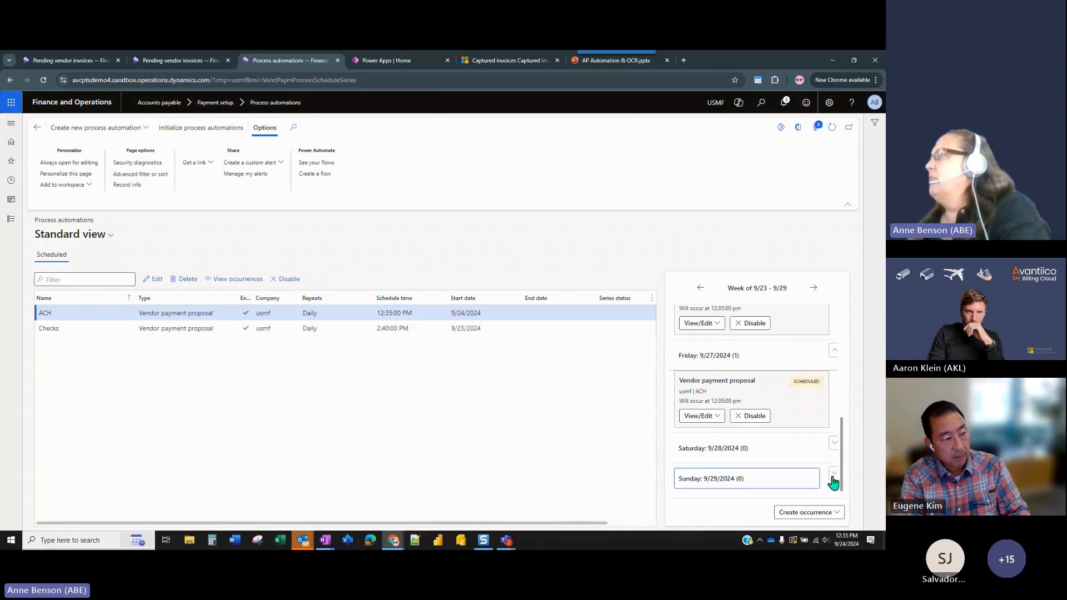
Look over the ACH occurrences, compare them with the Checks automation's occurrences, and return to ACH to check its 9/24/2024 run.
click(834, 483)
scroll(789, 447, up, 5)
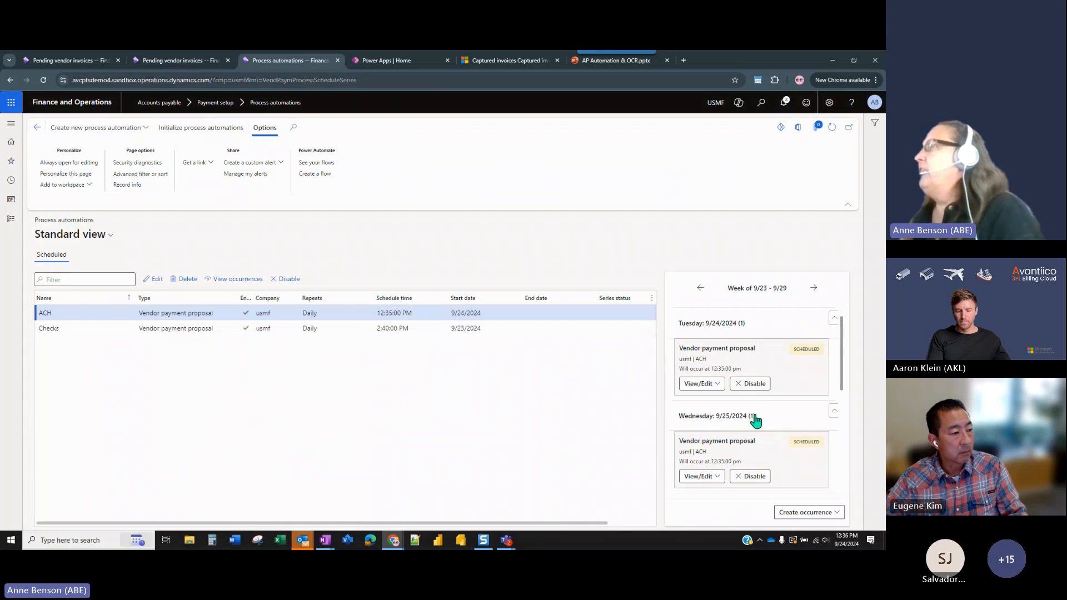
scroll(756, 421, down, 2)
scroll(756, 421, up, 3)
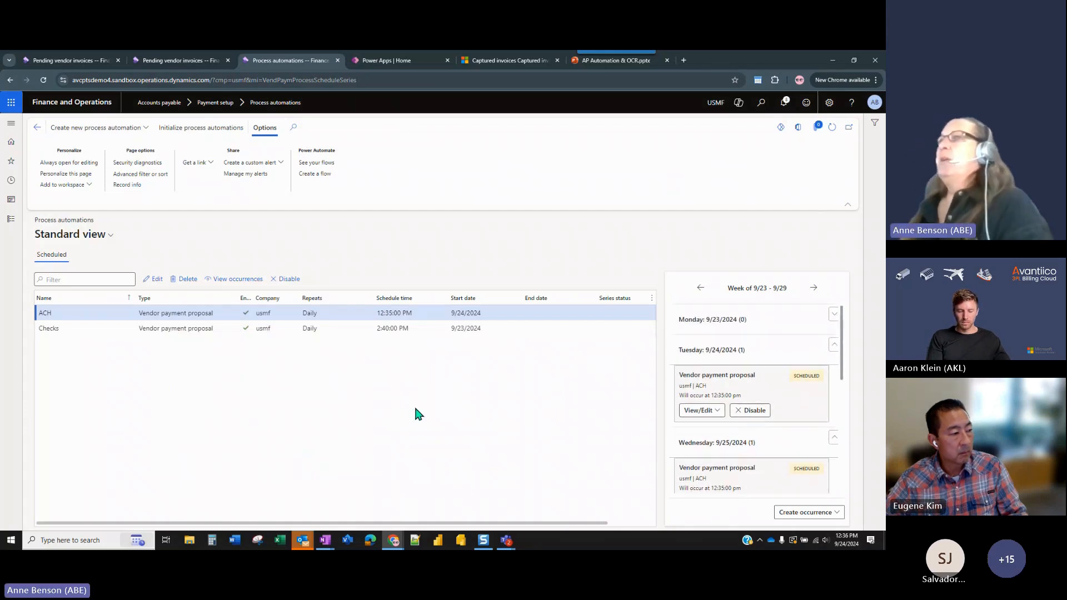
click(367, 329)
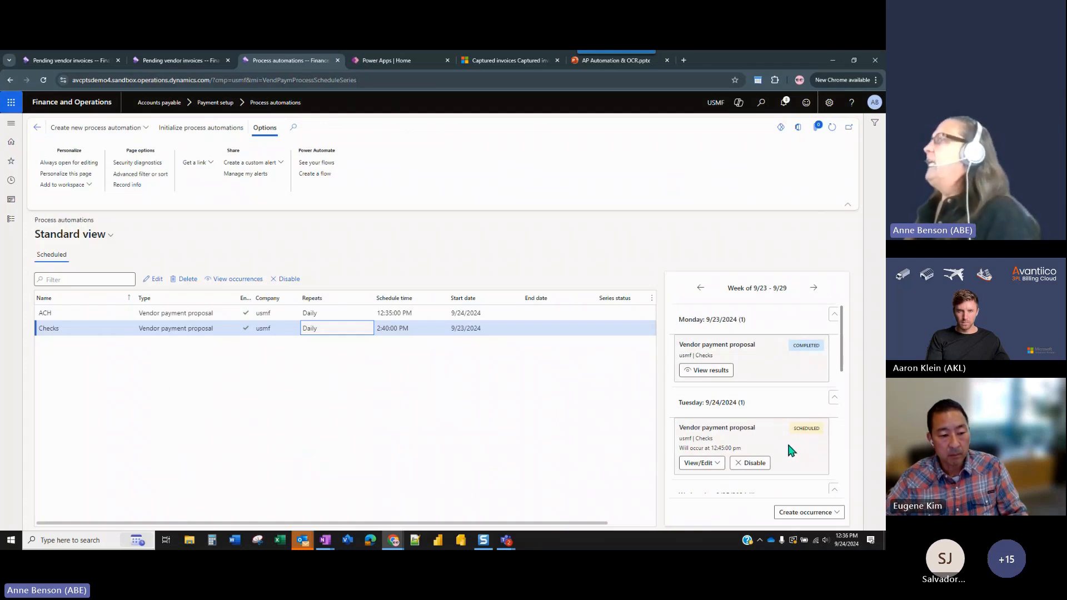
click(496, 314)
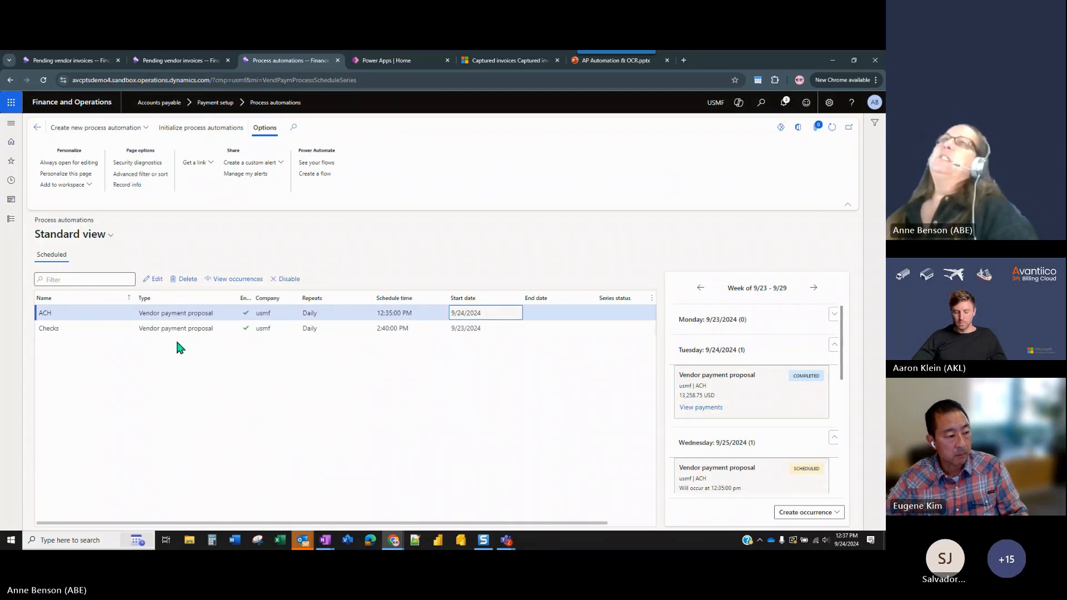
Open the Accounts payable vendor payment journals and examine the payment lines of unposted journal 00632.
click(11, 220)
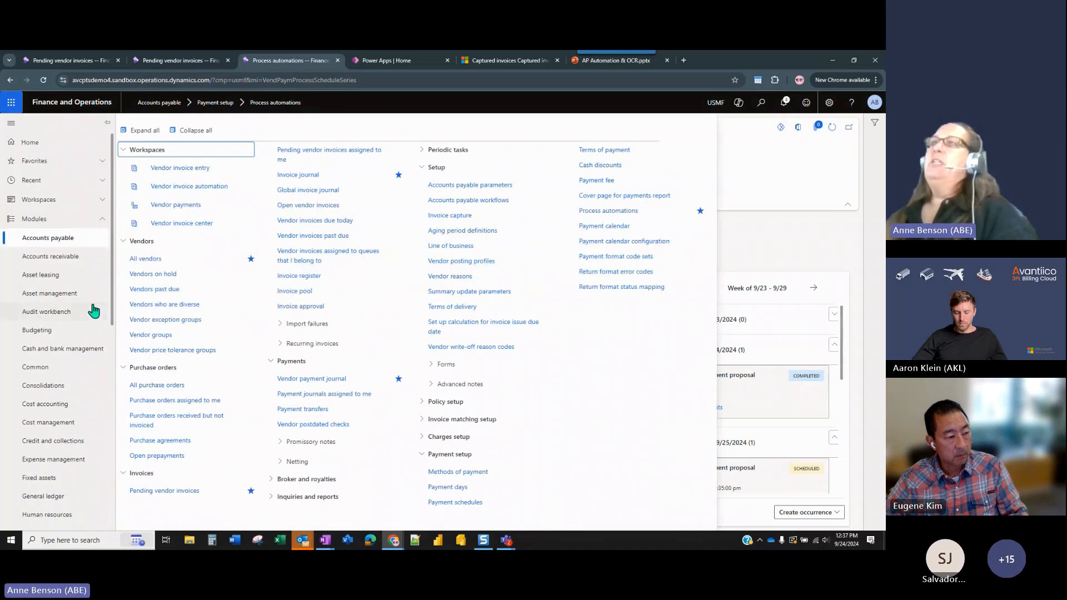
click(314, 379)
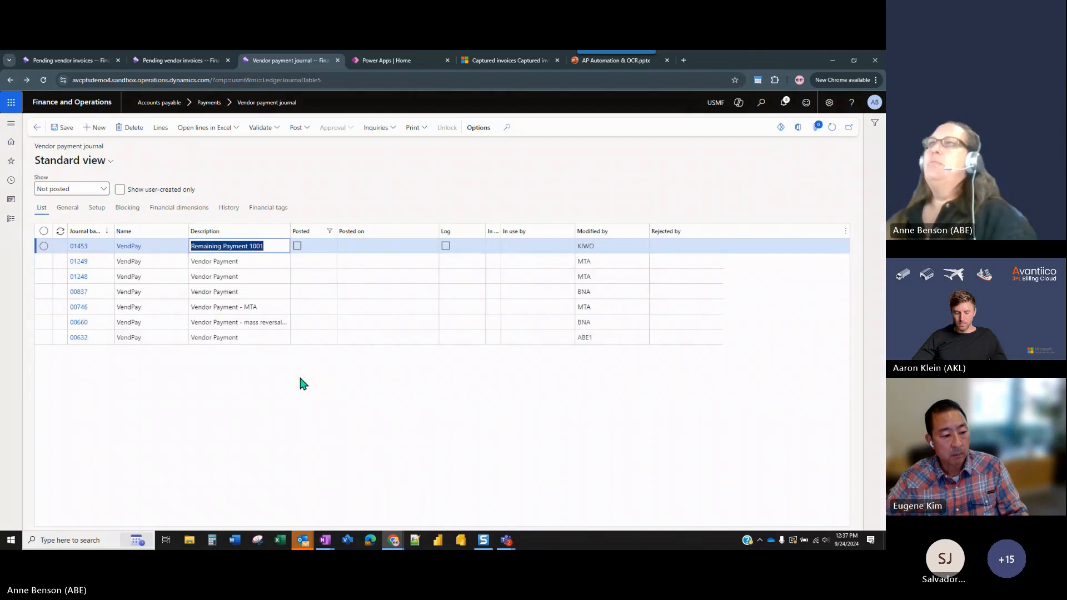
click(270, 338)
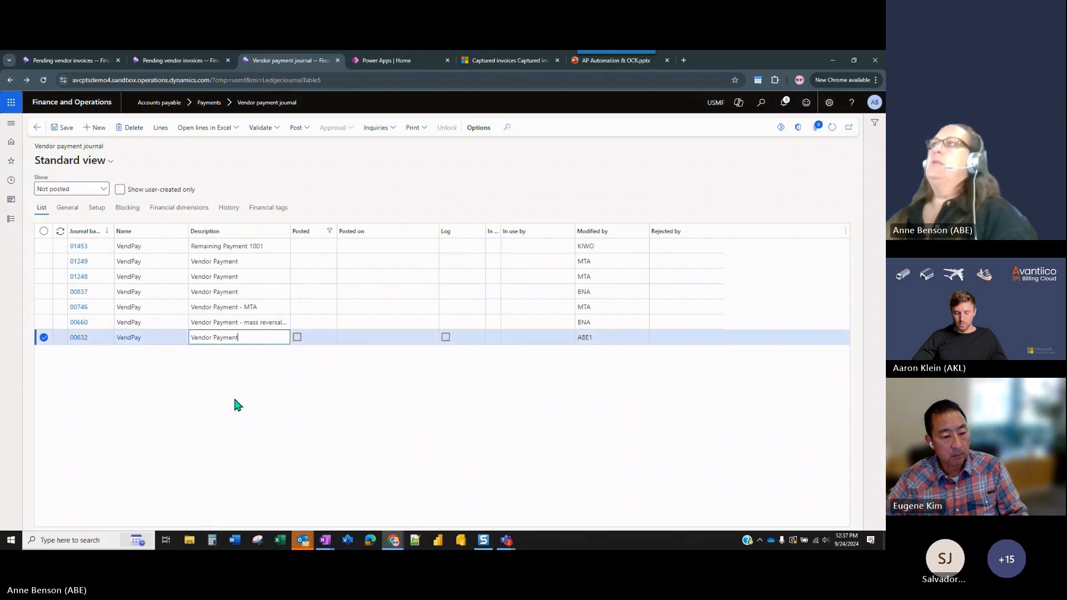
click(80, 342)
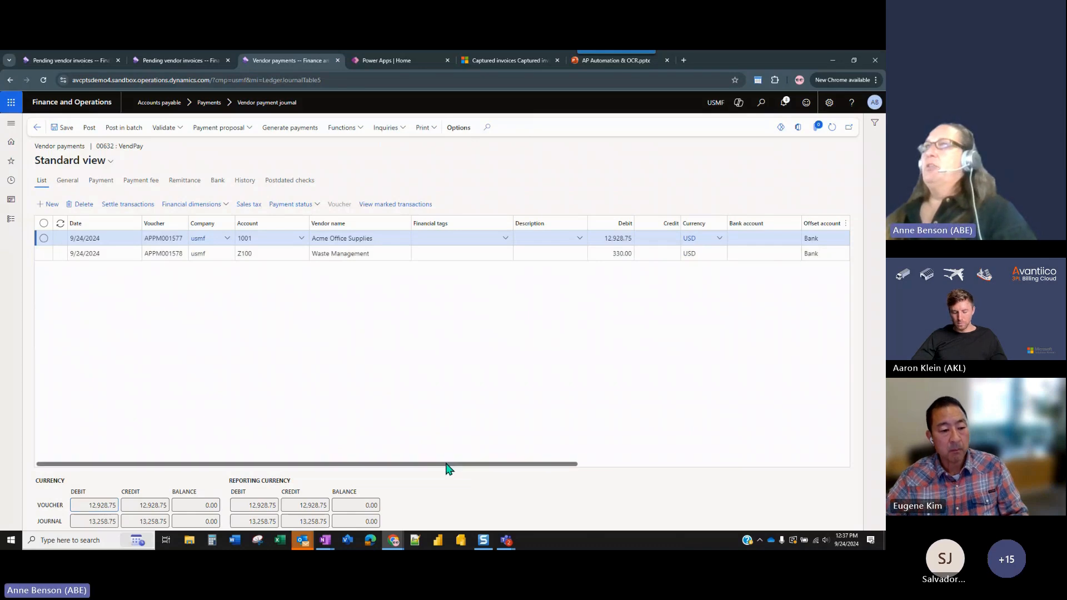
mouse_move(448, 464)
mouse_down()
mouse_move(738, 469)
mouse_move(440, 470)
mouse_up()
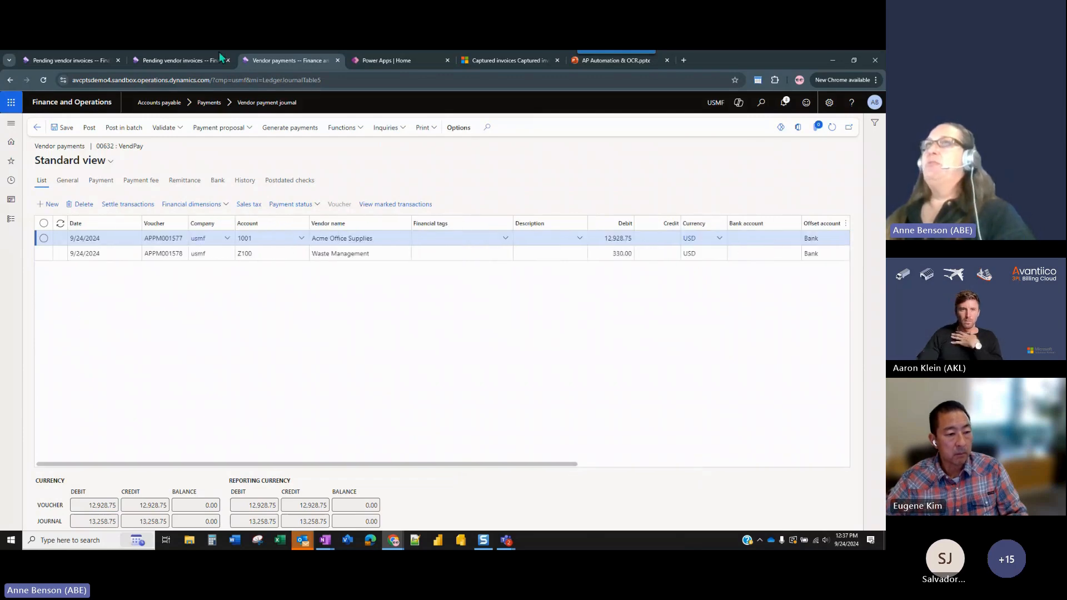
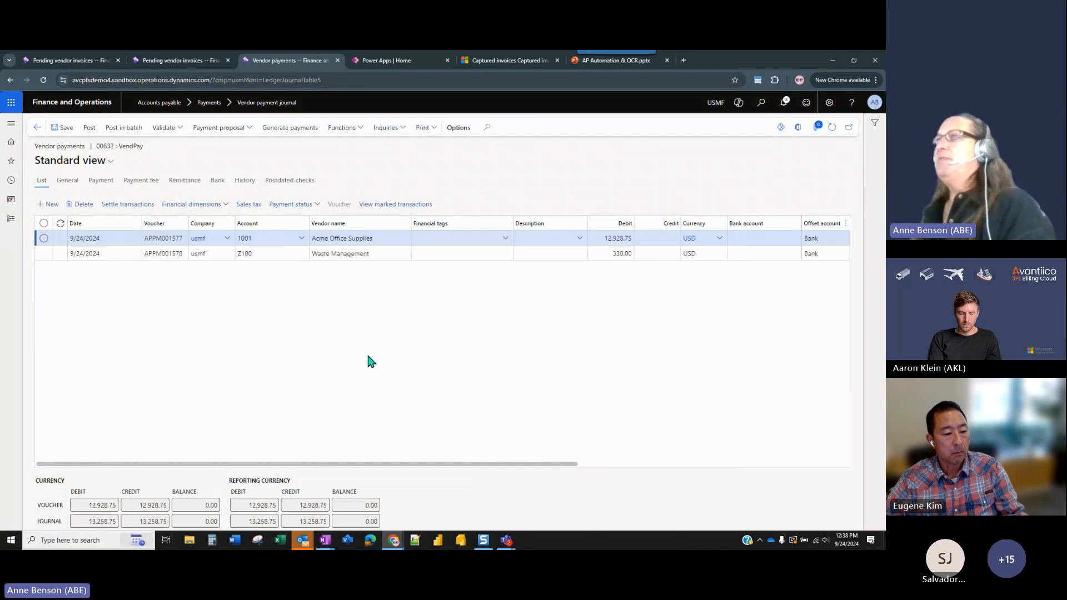
Return to the vendor payment journals, reopen the lines of journal 00632, and select the Waste Management payment line.
click(38, 128)
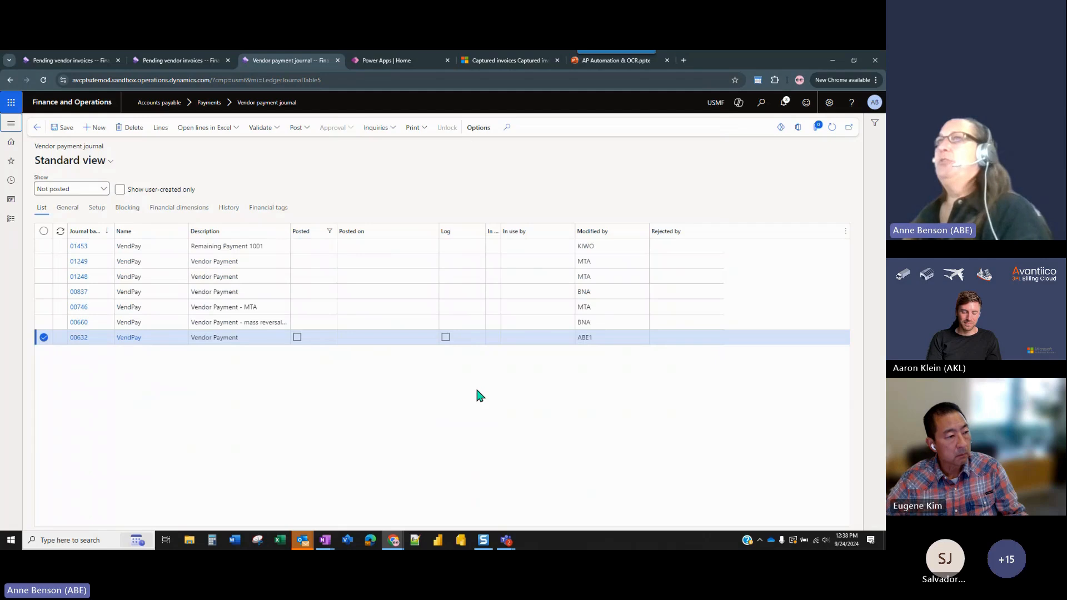
click(80, 338)
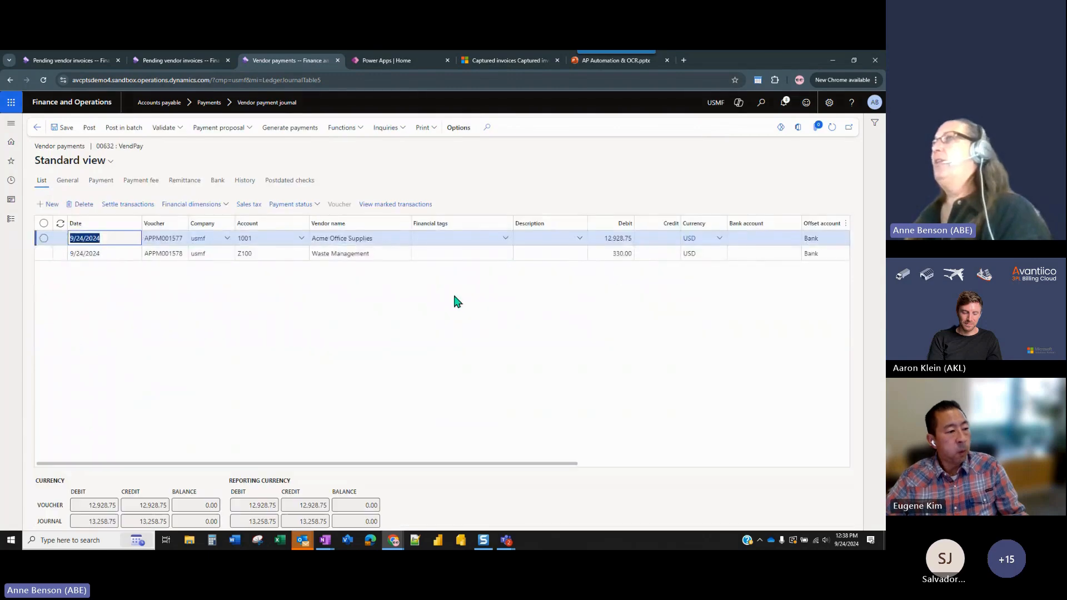
click(393, 254)
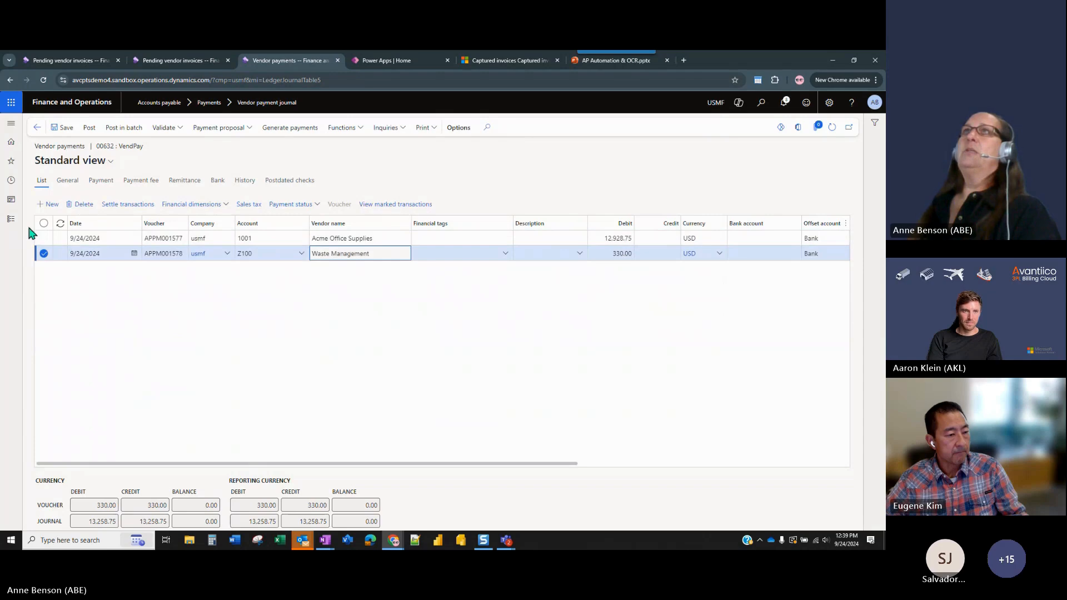
click(92, 306)
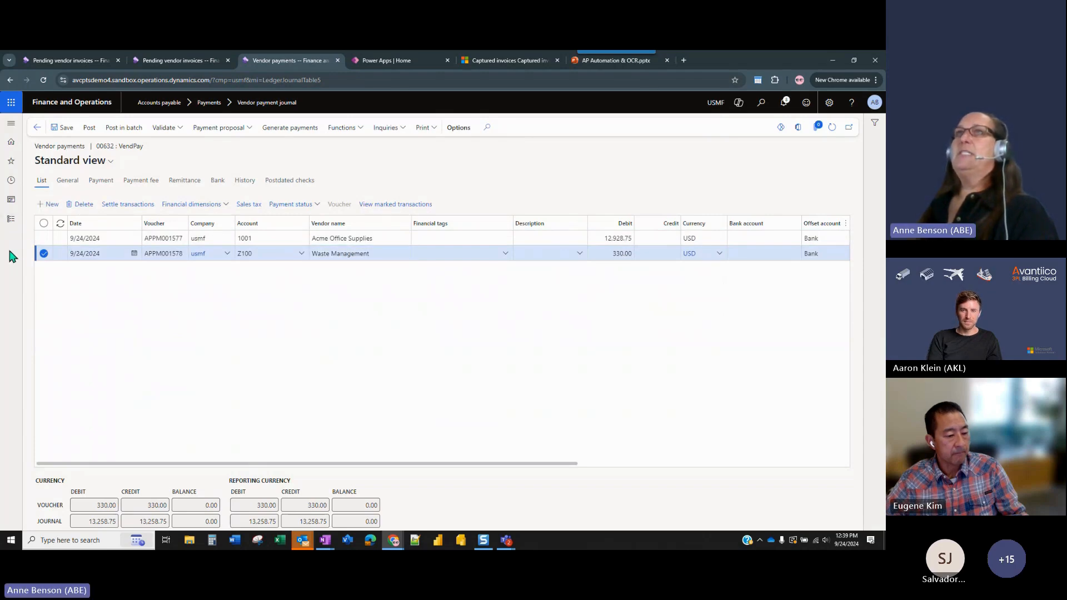
Switch to Invoice capture and look through the active vendors in the system setup area.
click(489, 60)
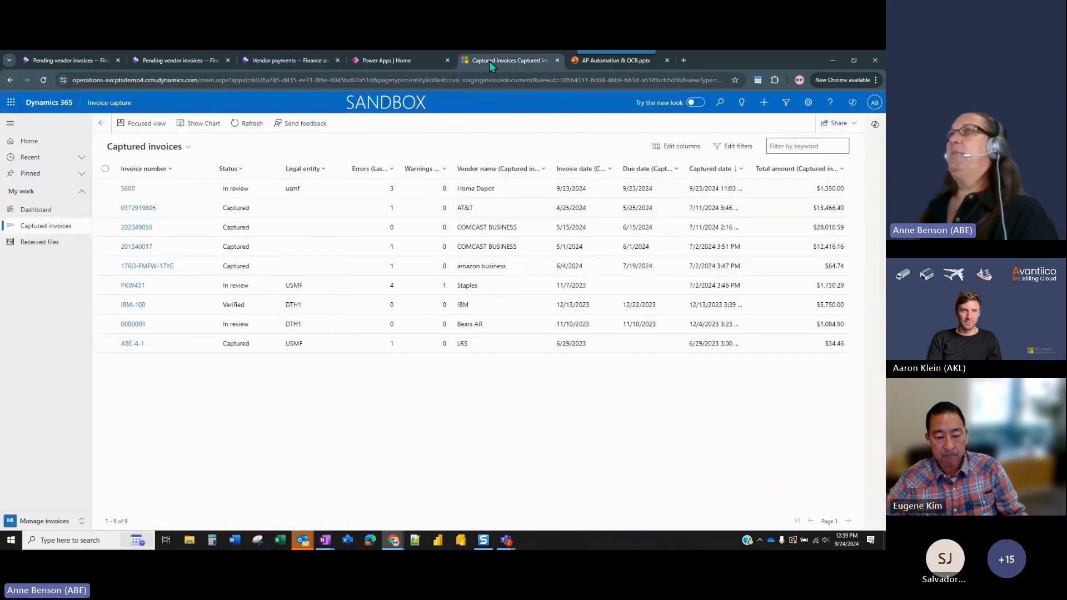
click(82, 521)
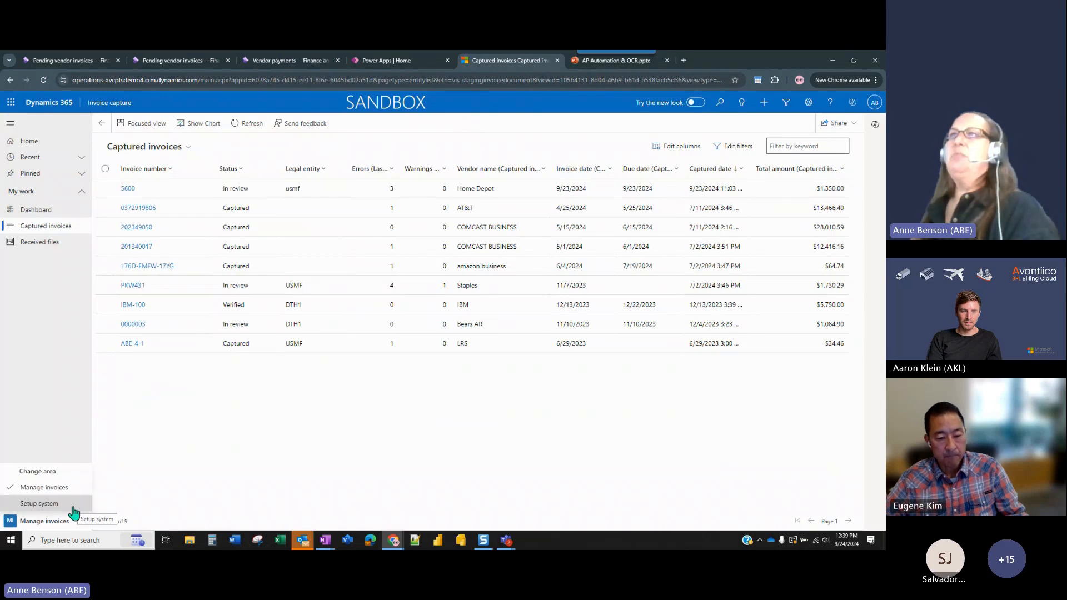
click(39, 504)
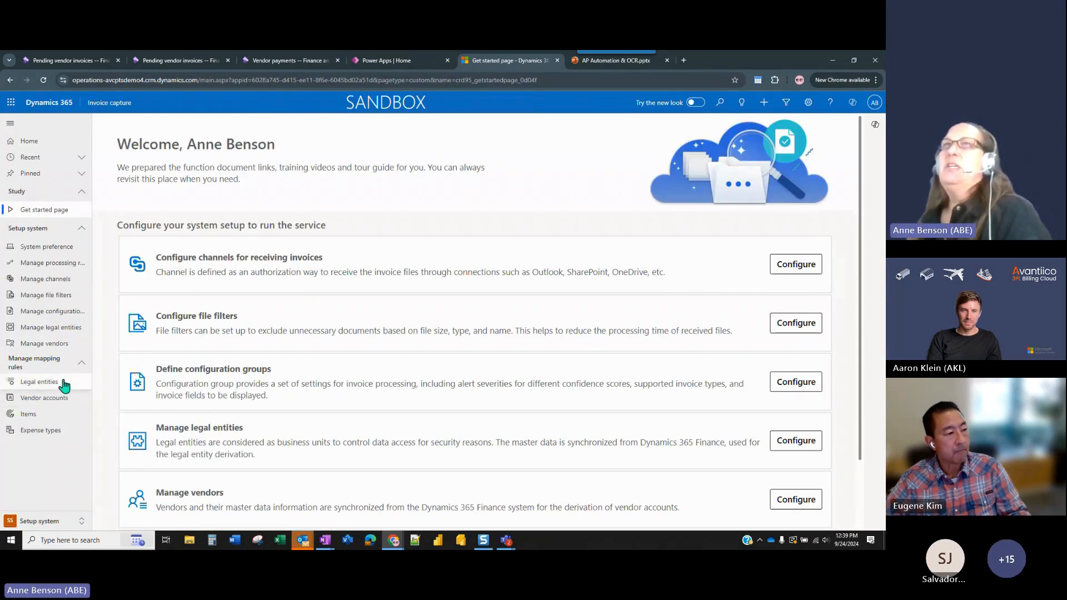
click(61, 343)
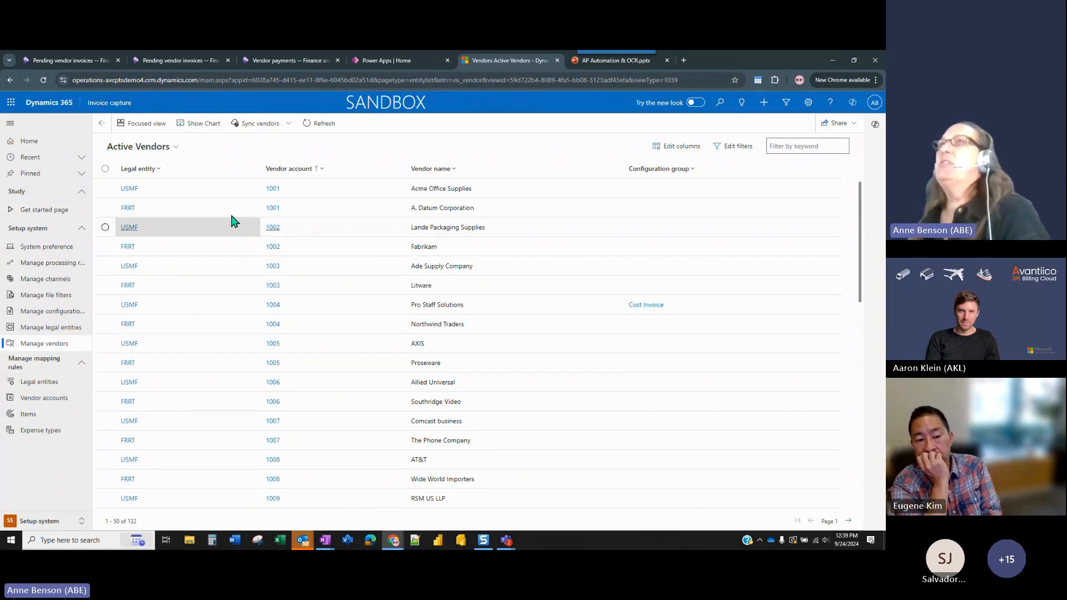
scroll(323, 353, down, 9)
scroll(322, 355, up, 9)
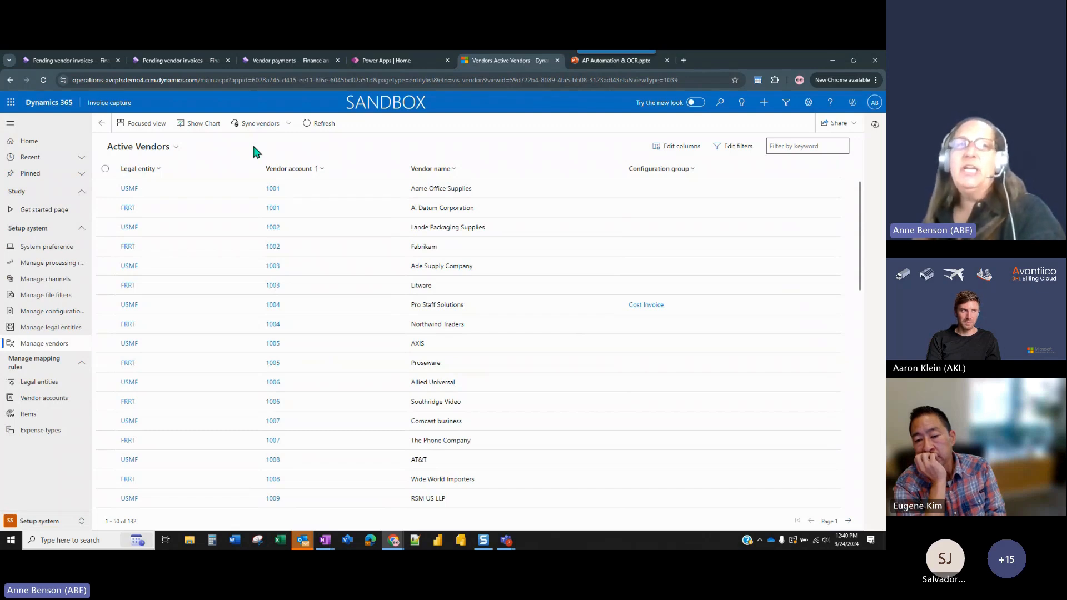
Synchronize all vendors from Dynamics 365 Finance into Invoice capture.
click(288, 127)
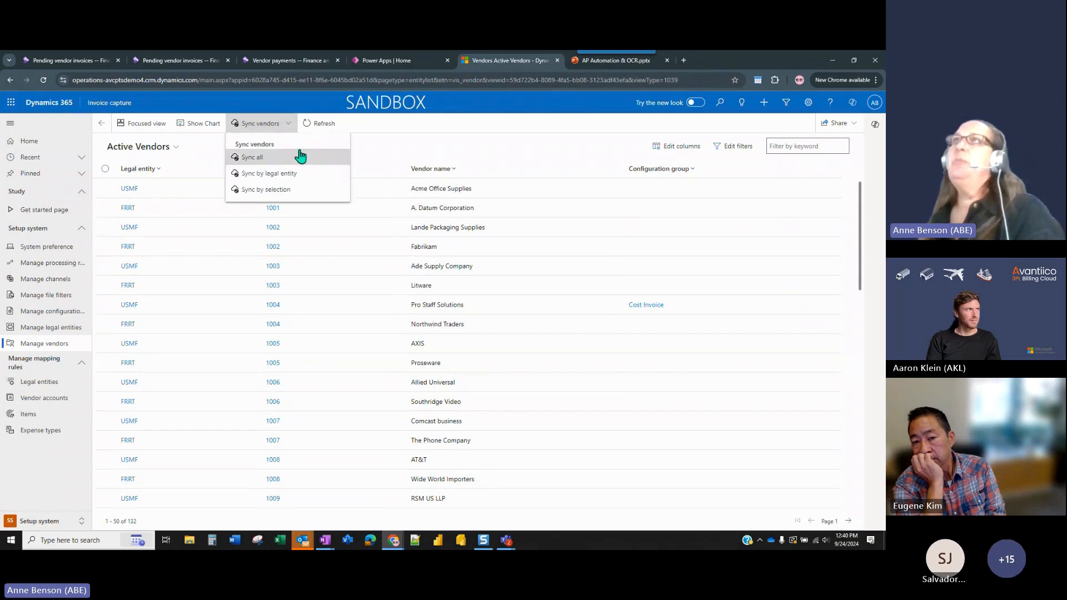
click(267, 157)
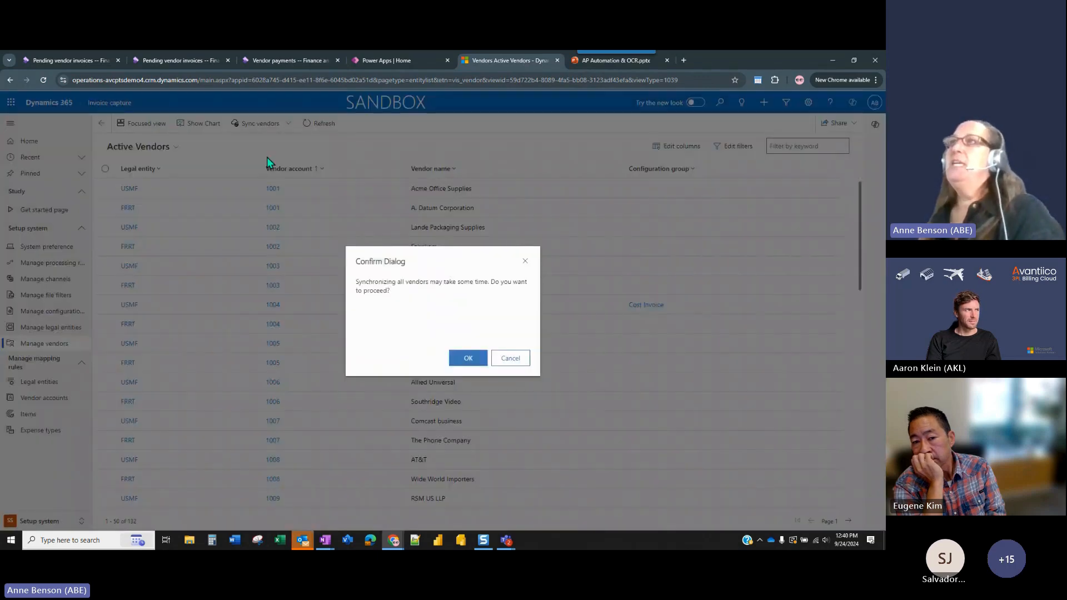
click(472, 356)
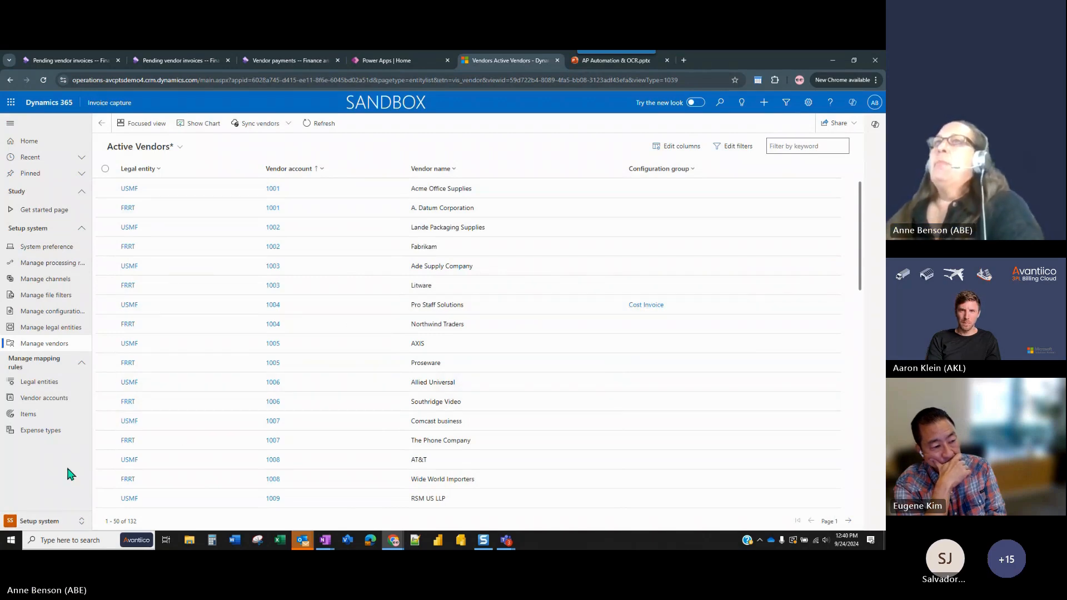
click(82, 523)
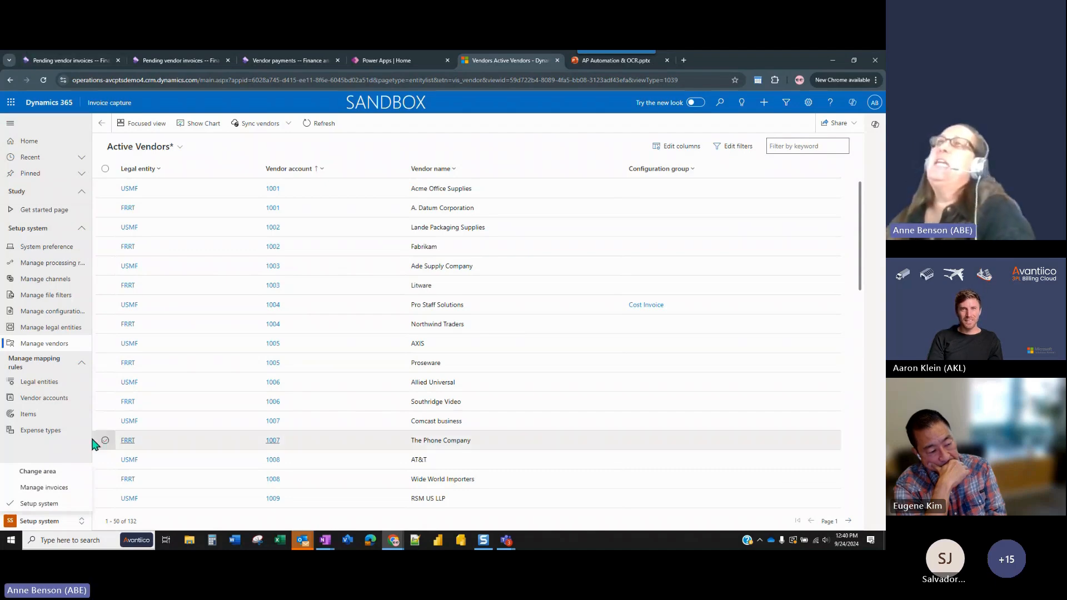
Switch back to the Finance and Operations payment journal and examine the settled invoices behind the Waste Management payment.
click(266, 61)
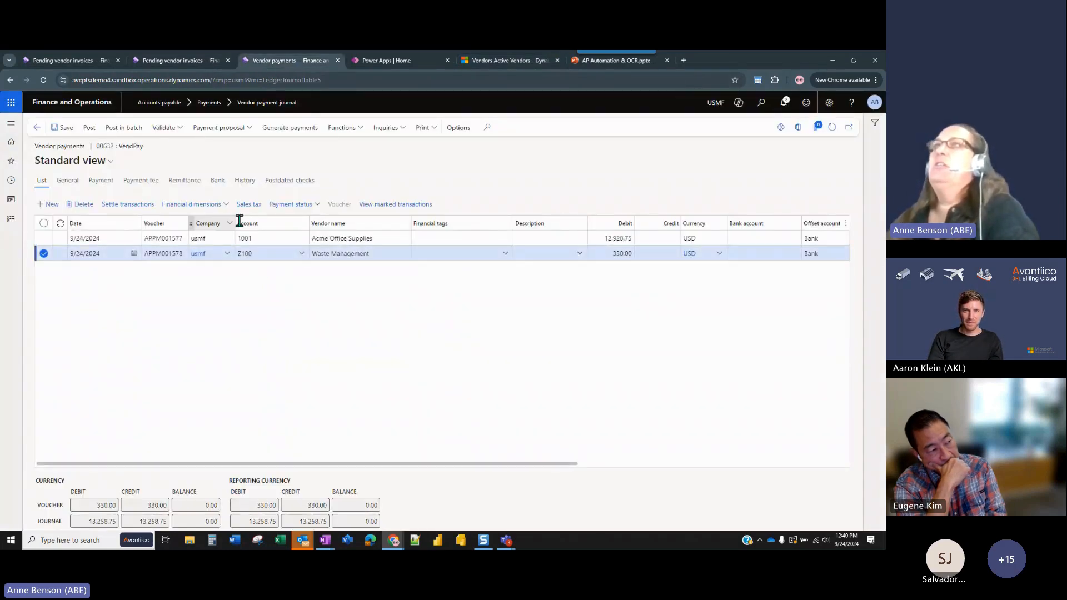
click(138, 205)
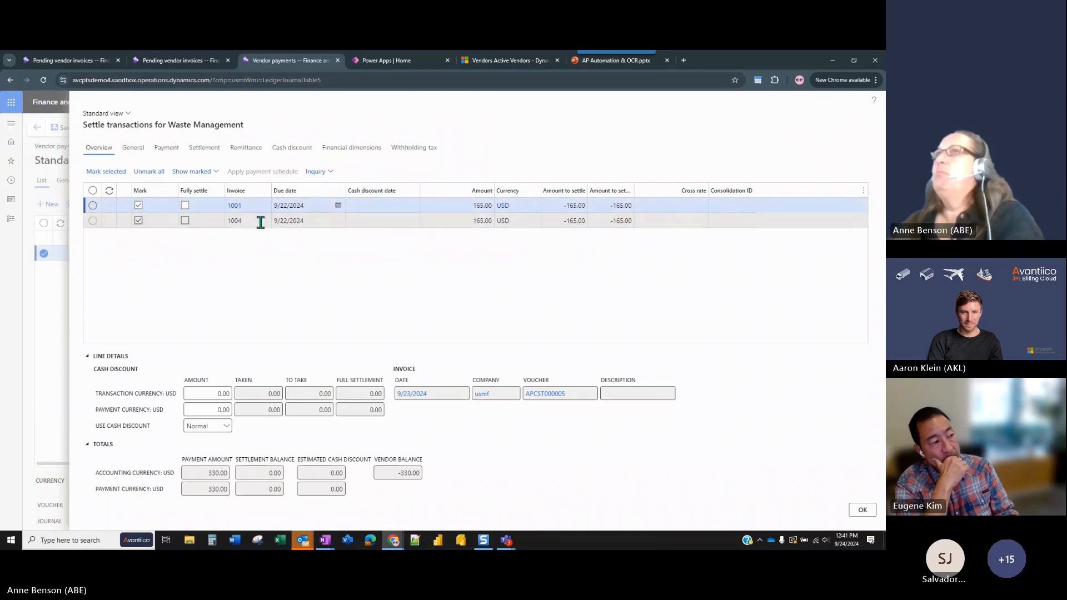
click(259, 221)
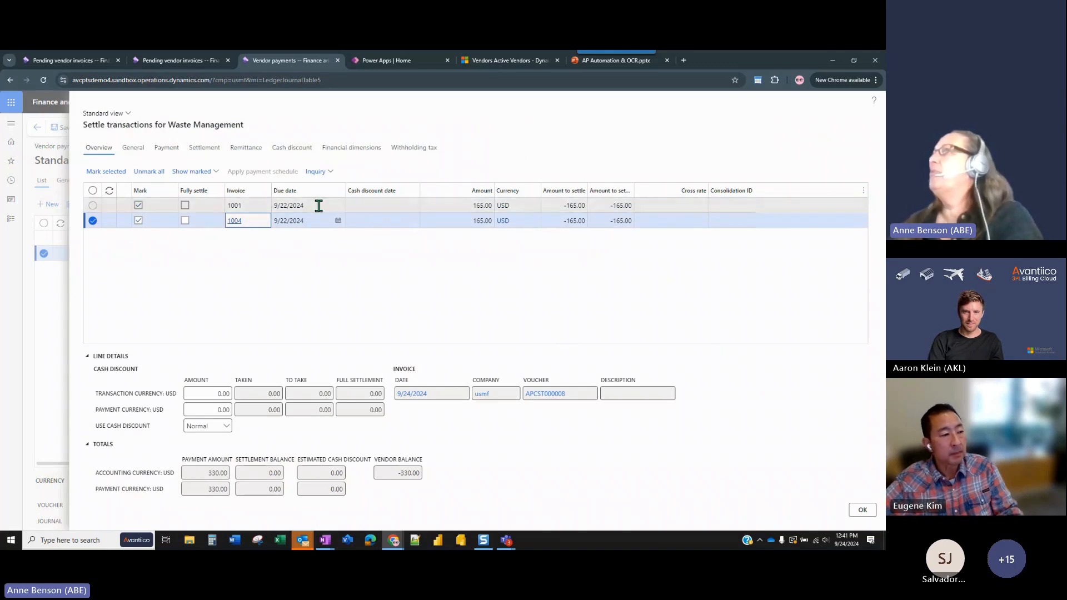
click(863, 510)
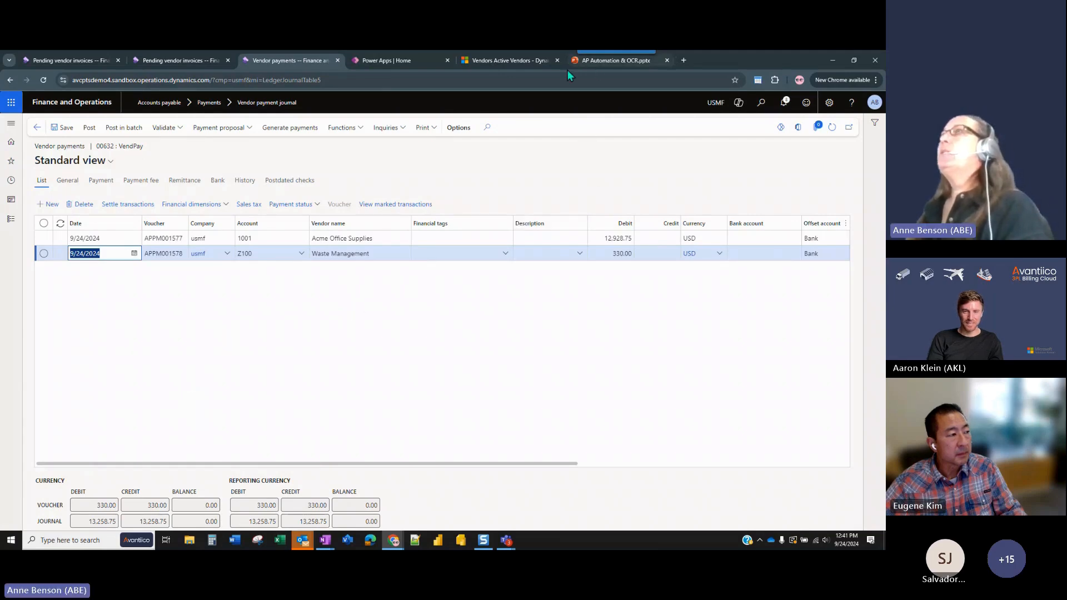
Switch to Invoice capture's invoice management area and open captured Home Depot invoice 5600.
click(506, 61)
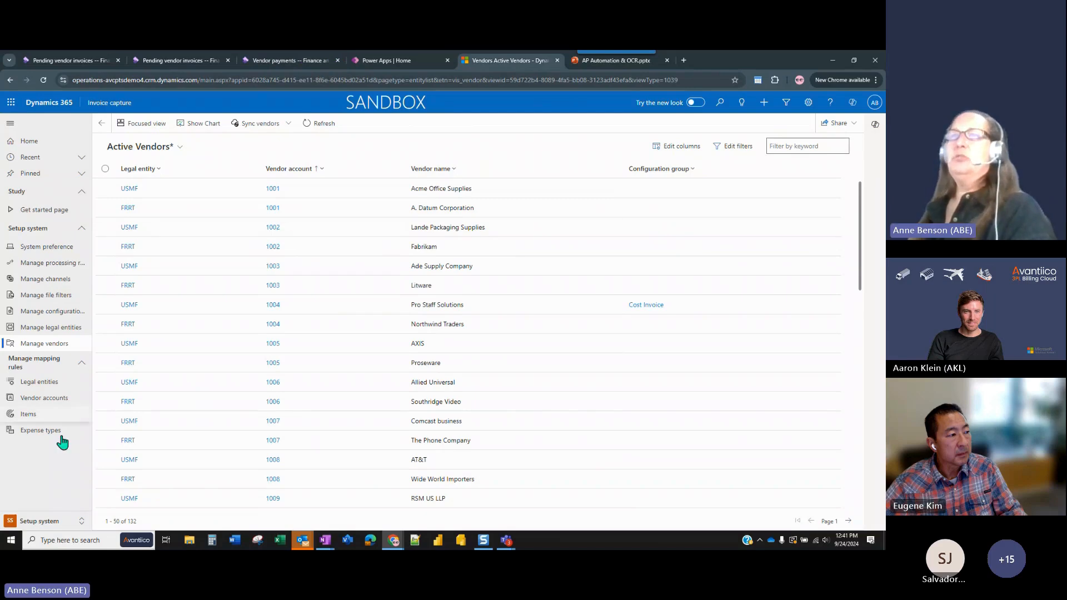
click(78, 521)
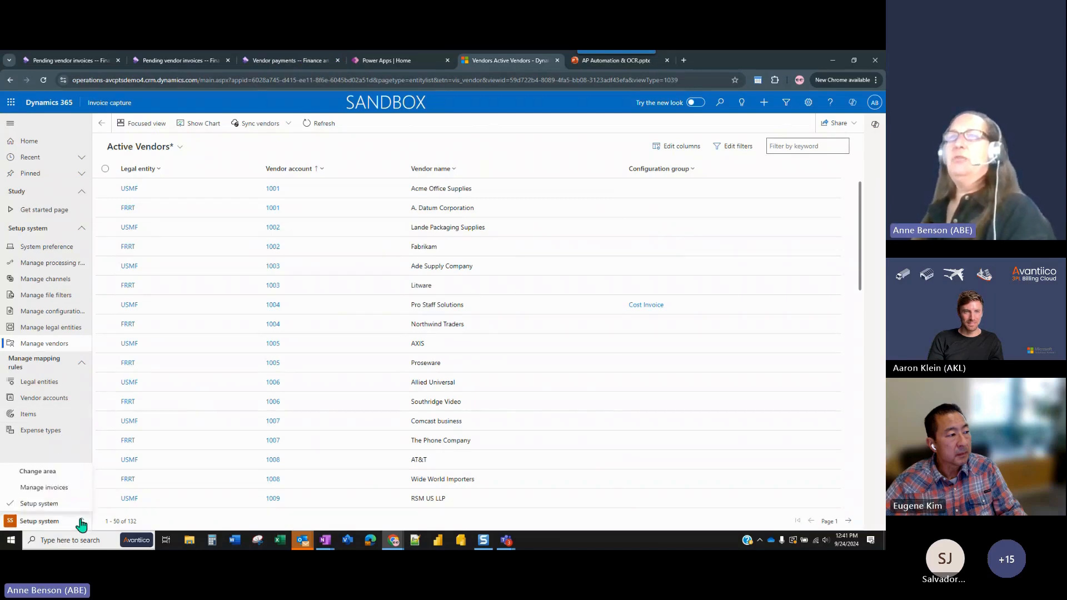
click(70, 491)
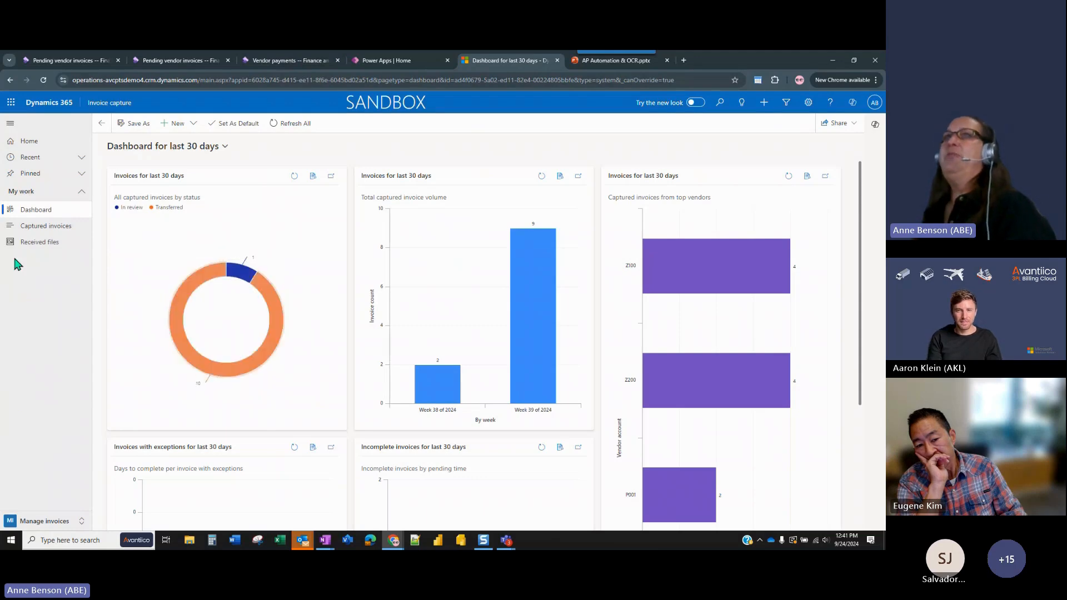
click(49, 230)
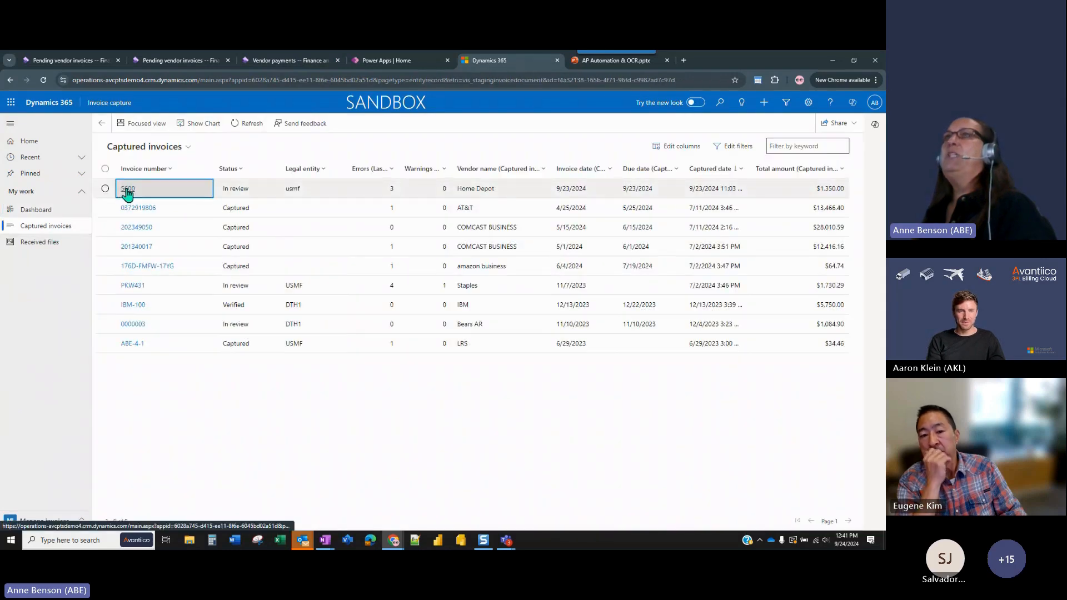
click(128, 189)
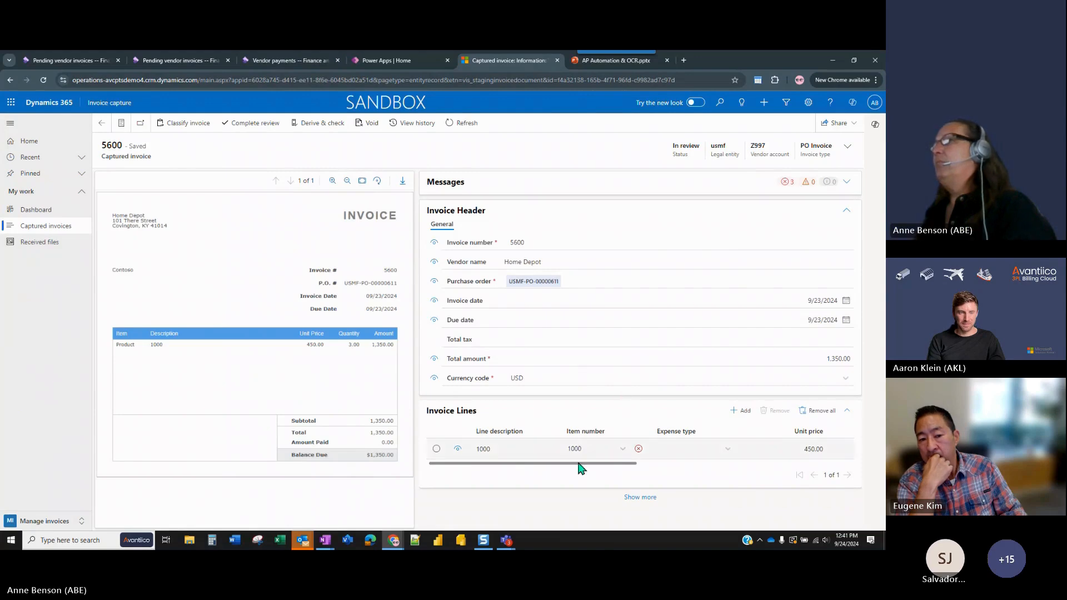
Check invoice 5600's error messages, including those on the line's purchase order and purchase line number.
click(846, 182)
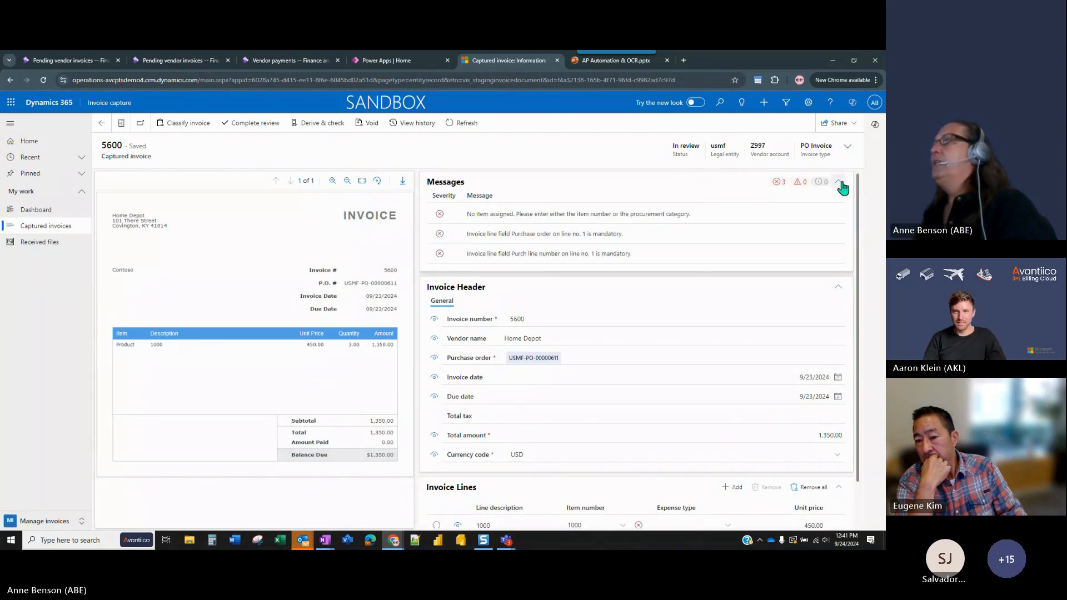
click(838, 182)
drag(615, 464, 853, 456)
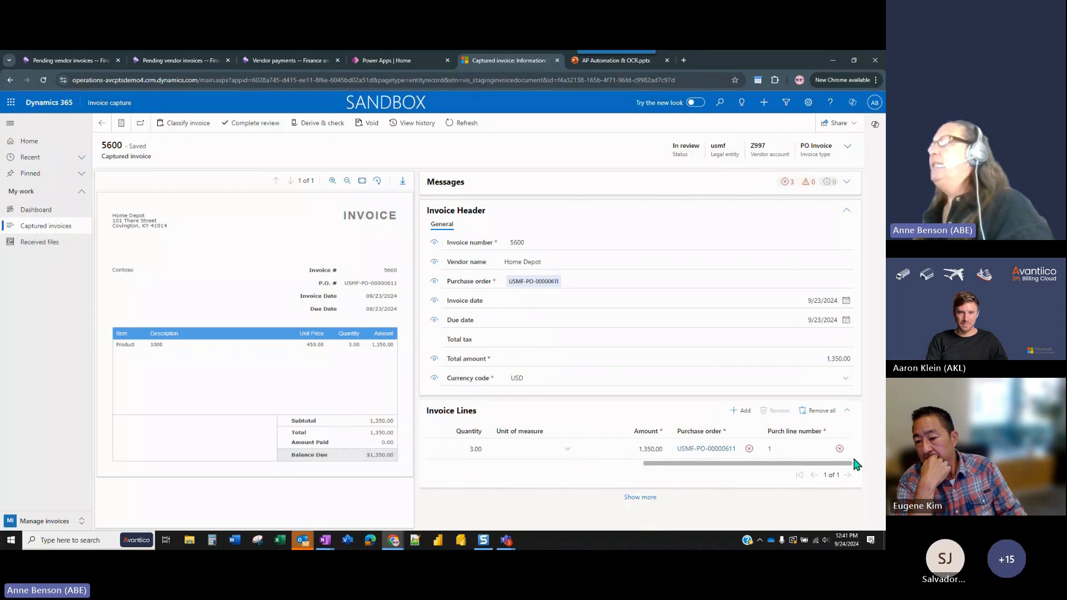
click(749, 449)
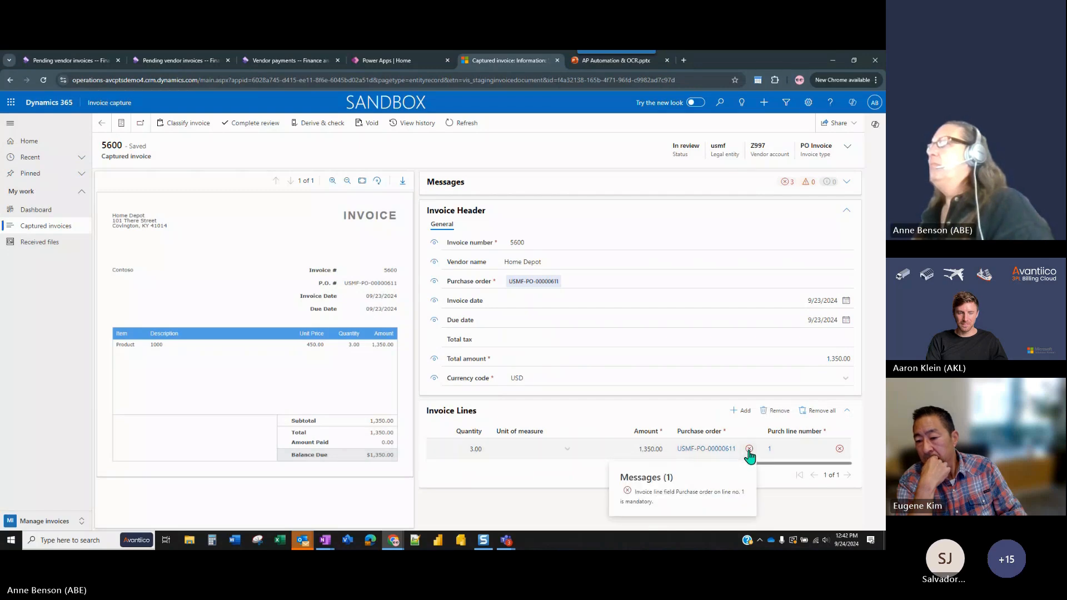
click(813, 456)
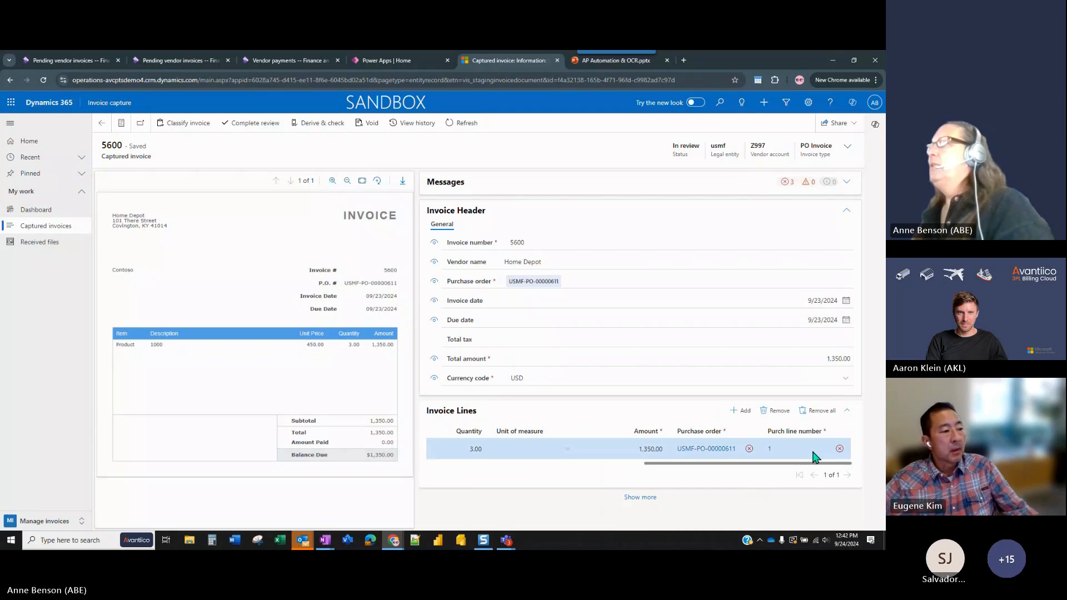
click(840, 449)
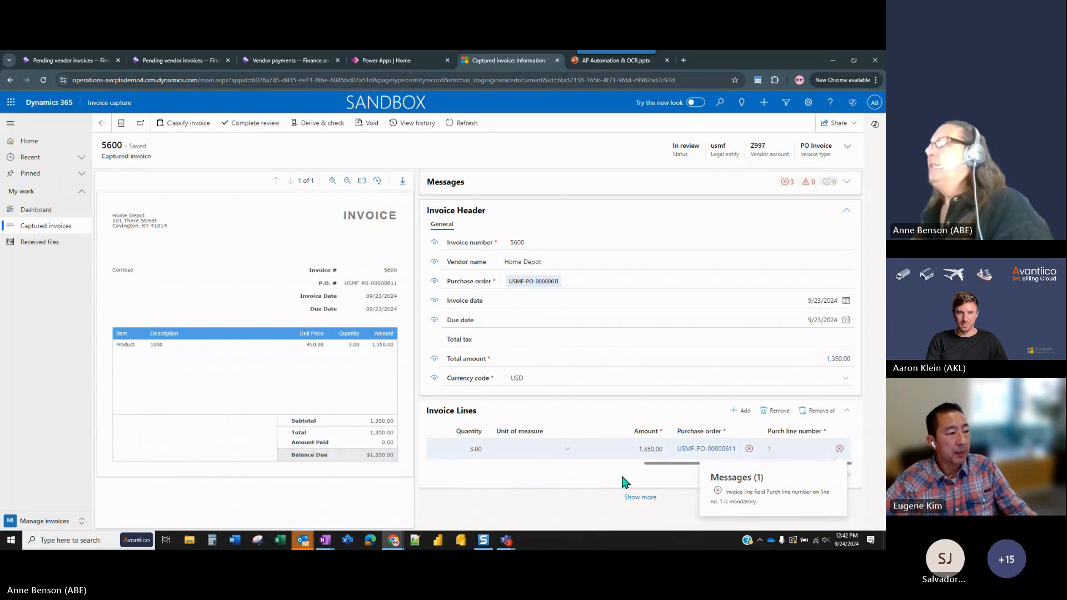
Link the invoice line to the Surface Pro 128 GB purchase order line and confirm updating the header.
click(693, 448)
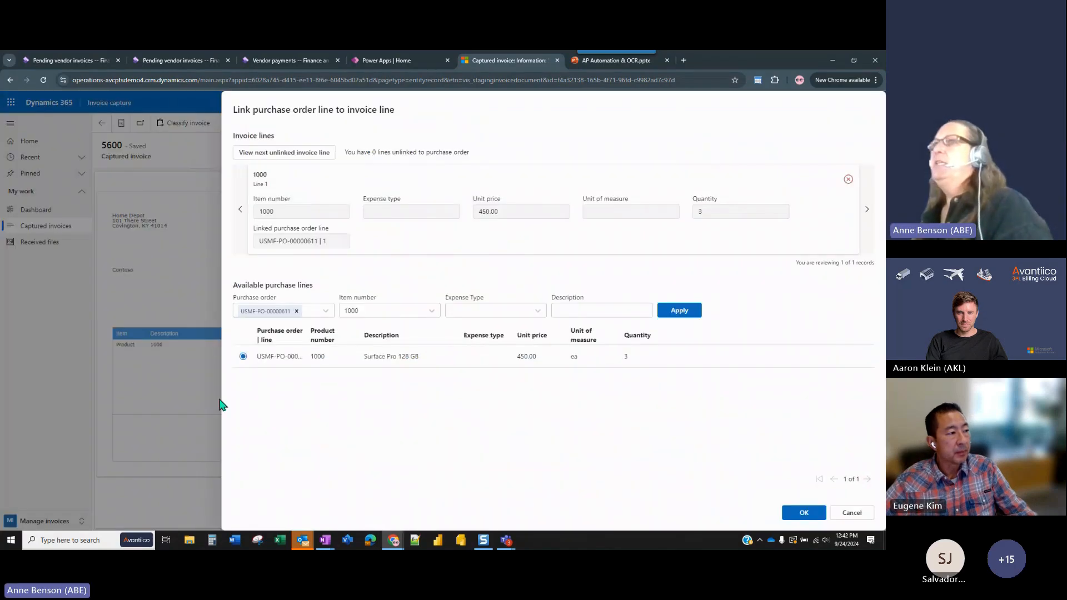
click(800, 512)
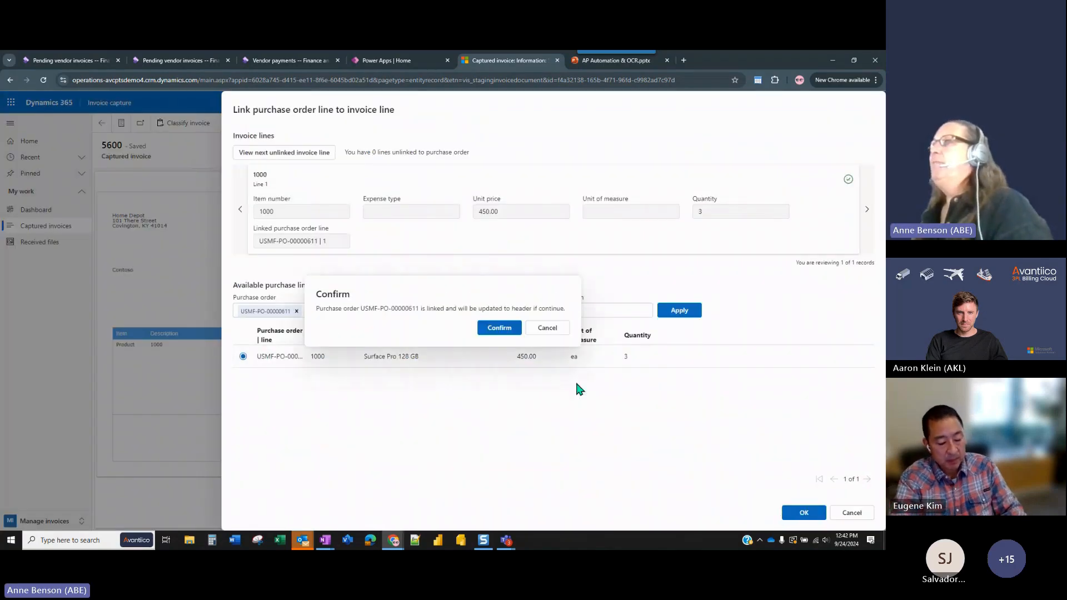
click(499, 328)
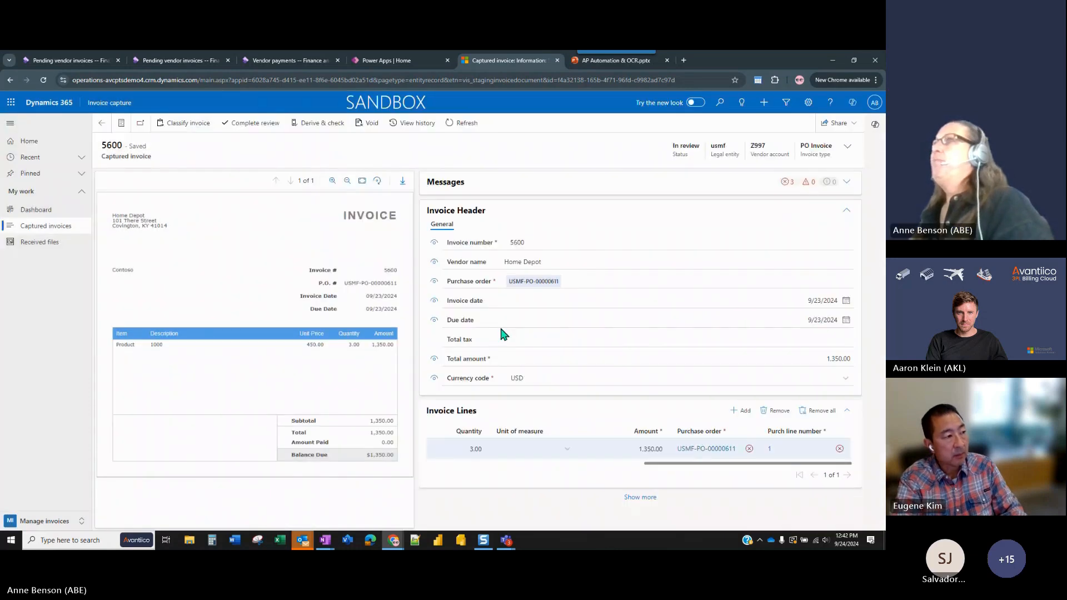
Complete the review of captured invoice 5600 and transfer it to Dynamics 365.
click(265, 123)
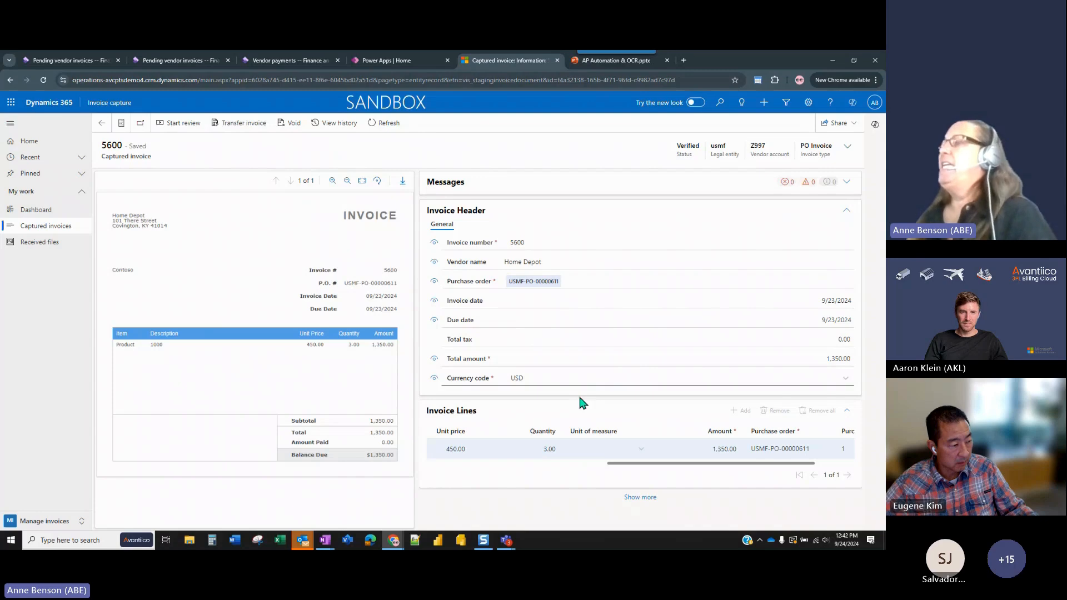
click(243, 126)
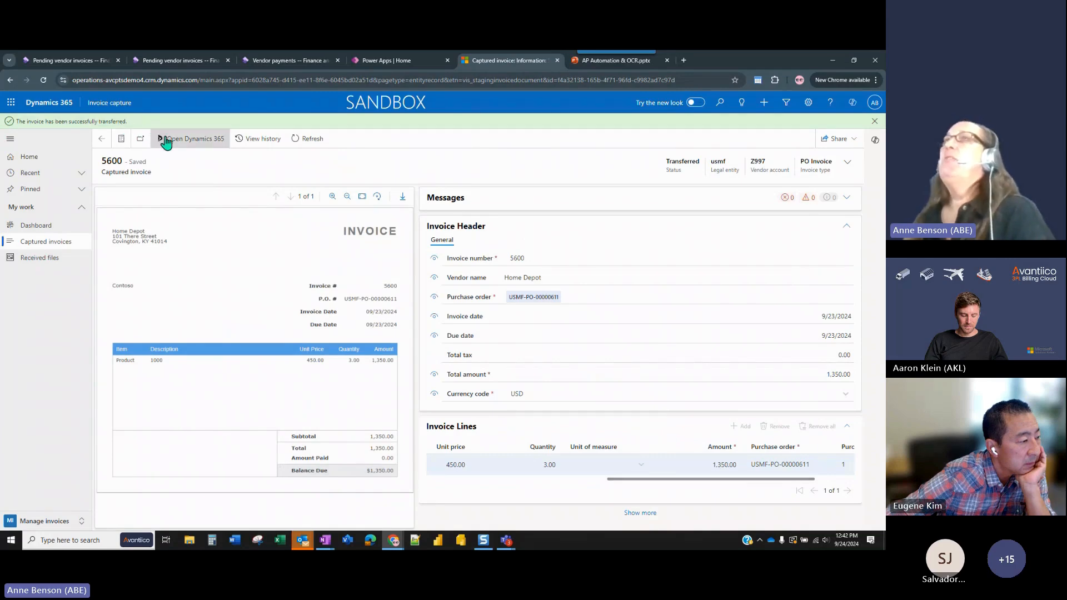
Switch to the Finance and Operations pending vendor invoices, keep the session active, and refresh the list to locate Home Depot invoice 5600.
click(185, 59)
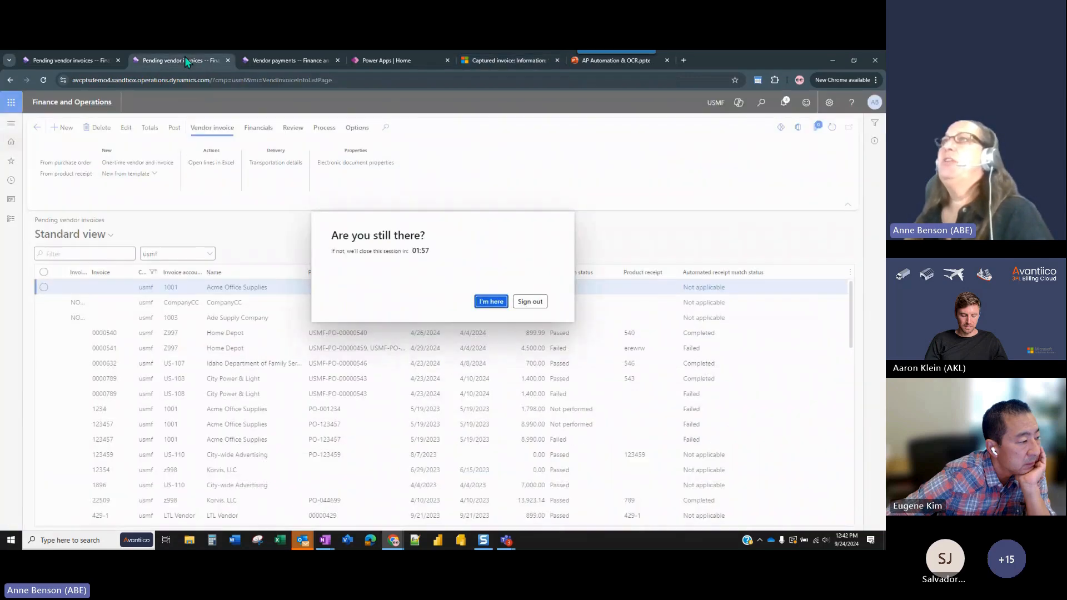
click(489, 303)
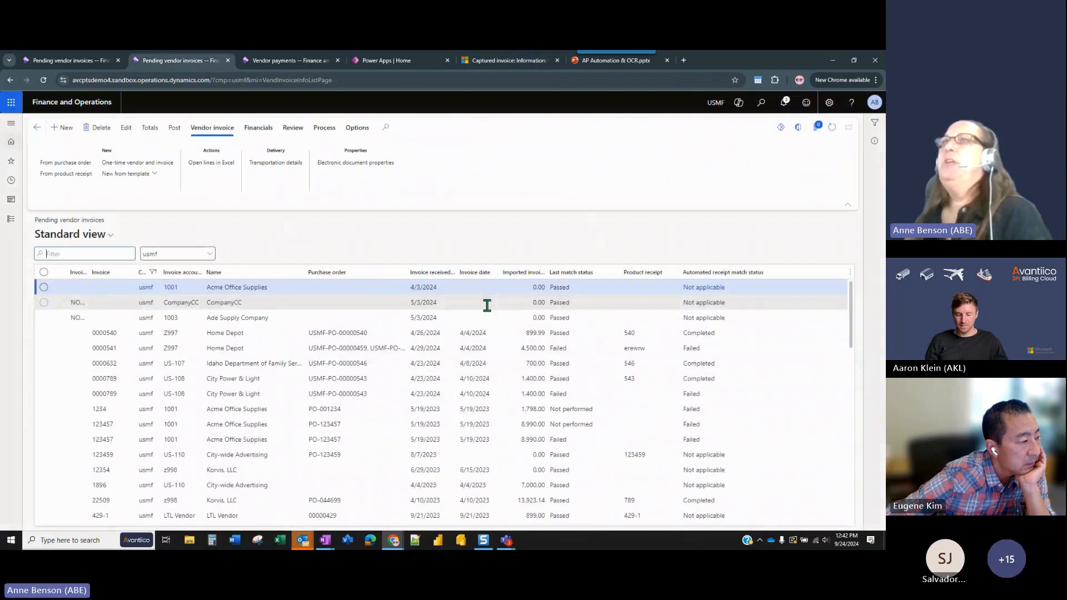
click(833, 129)
scroll(381, 372, down, 8)
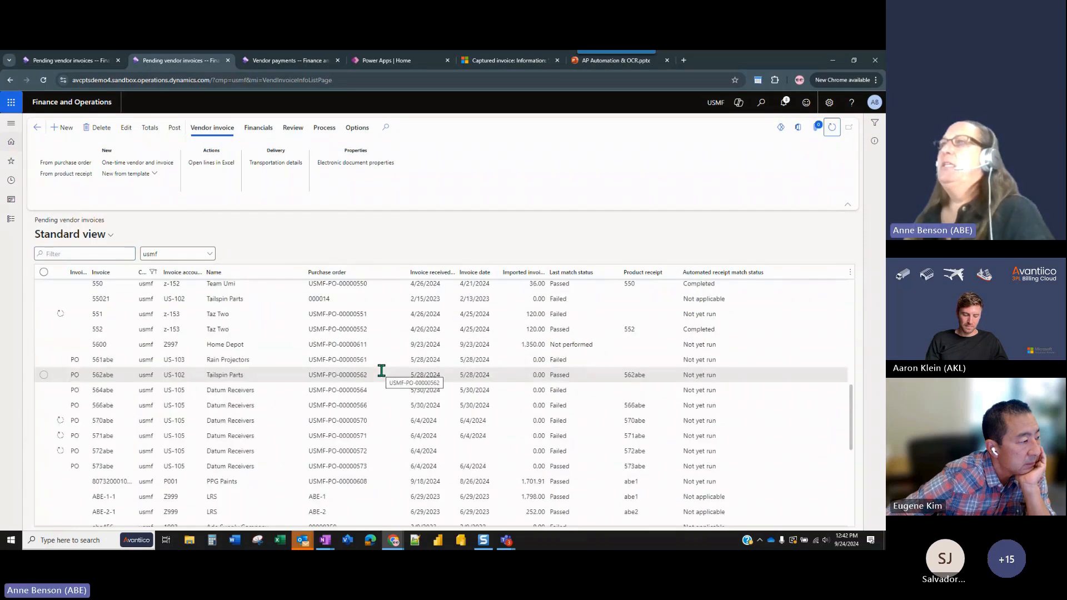
Select Home Depot invoice 5600 in the pending vendor invoices and highlight its purchase order number.
click(384, 345)
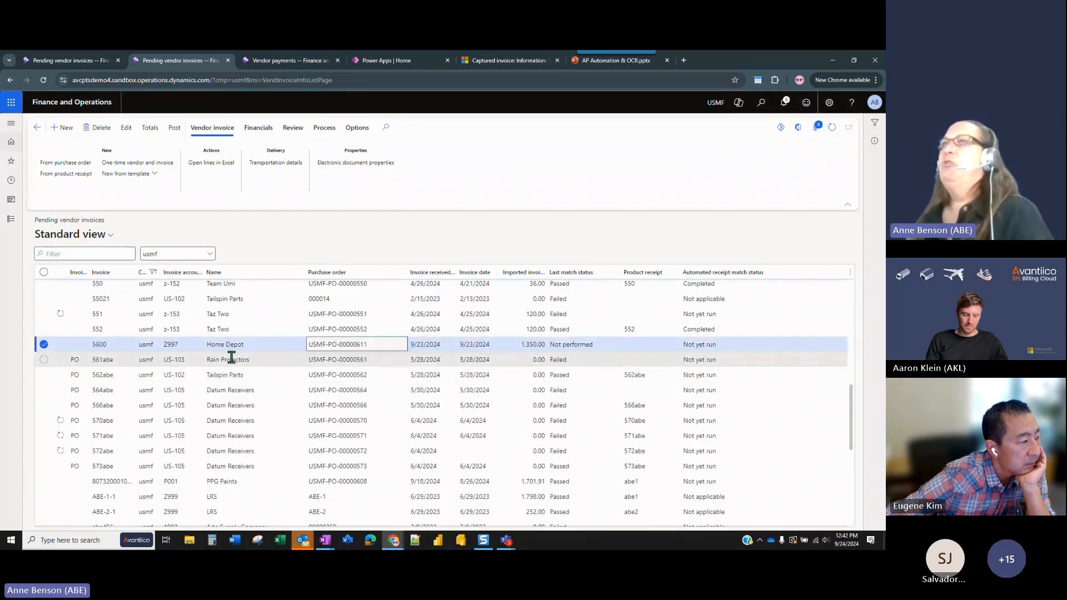
drag(354, 344, 309, 344)
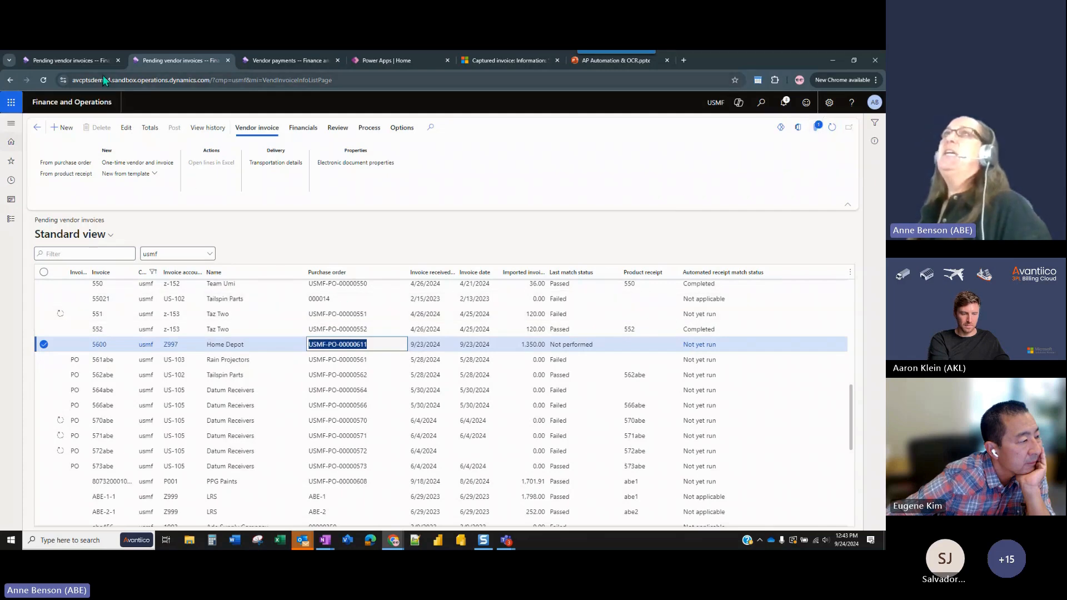
Switch to the other browser tab with pending vendor invoices and open the accounts payable Invoice journal there.
click(80, 61)
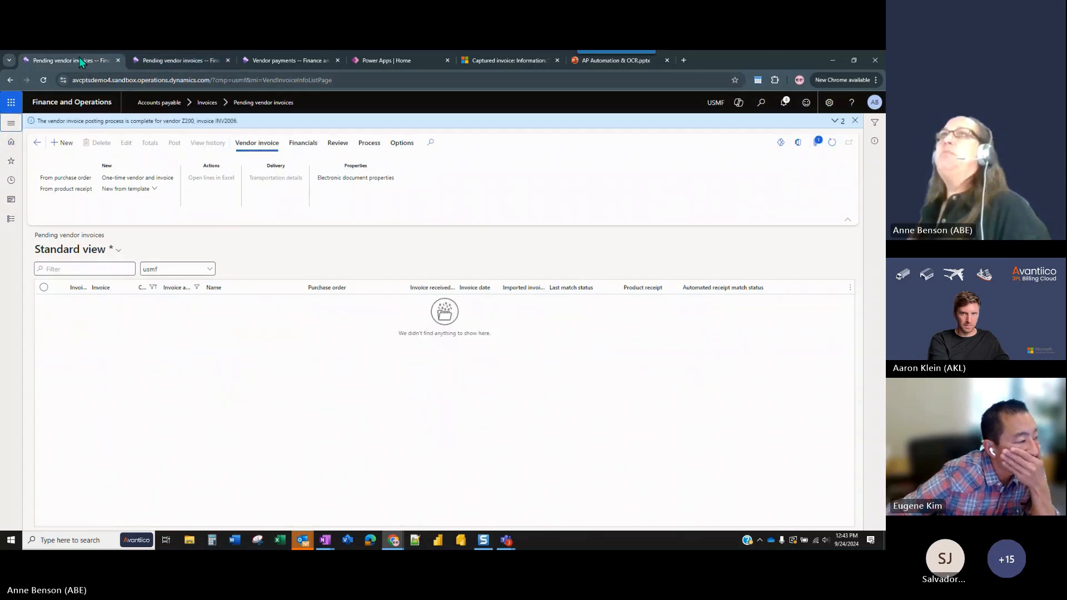
click(119, 255)
click(195, 234)
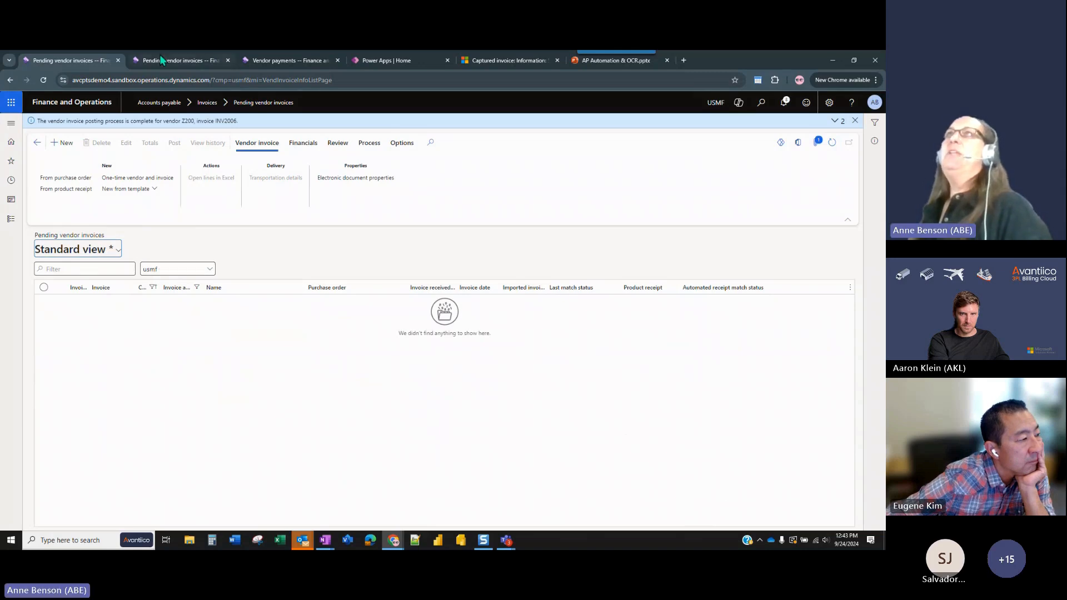
click(10, 219)
click(296, 175)
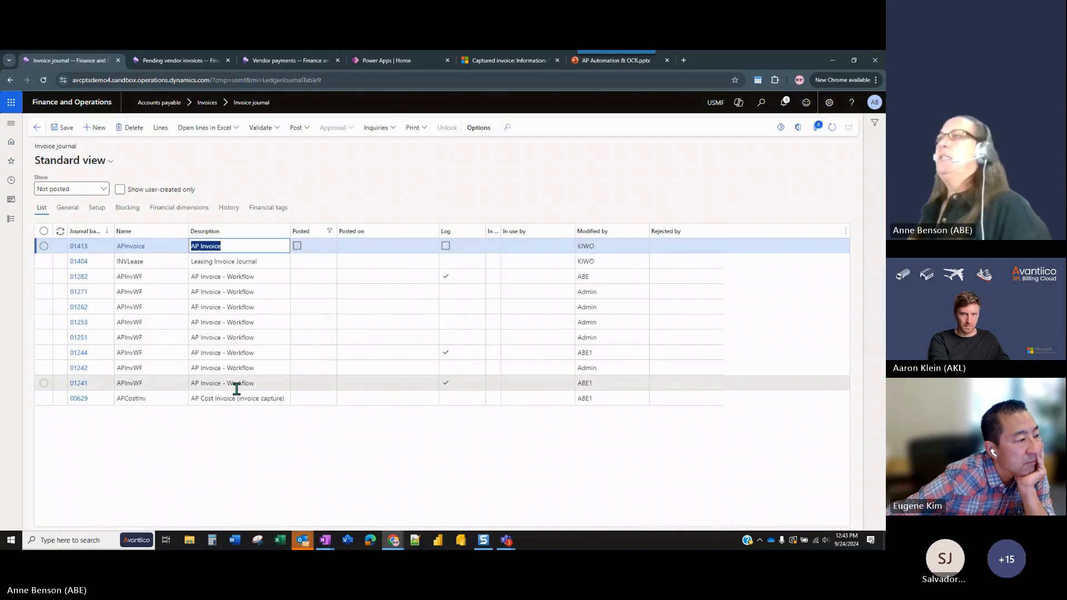
Select the APCostInv journal described as AP Cost Invoice (invoice capture) and open its attachments.
click(236, 388)
click(236, 398)
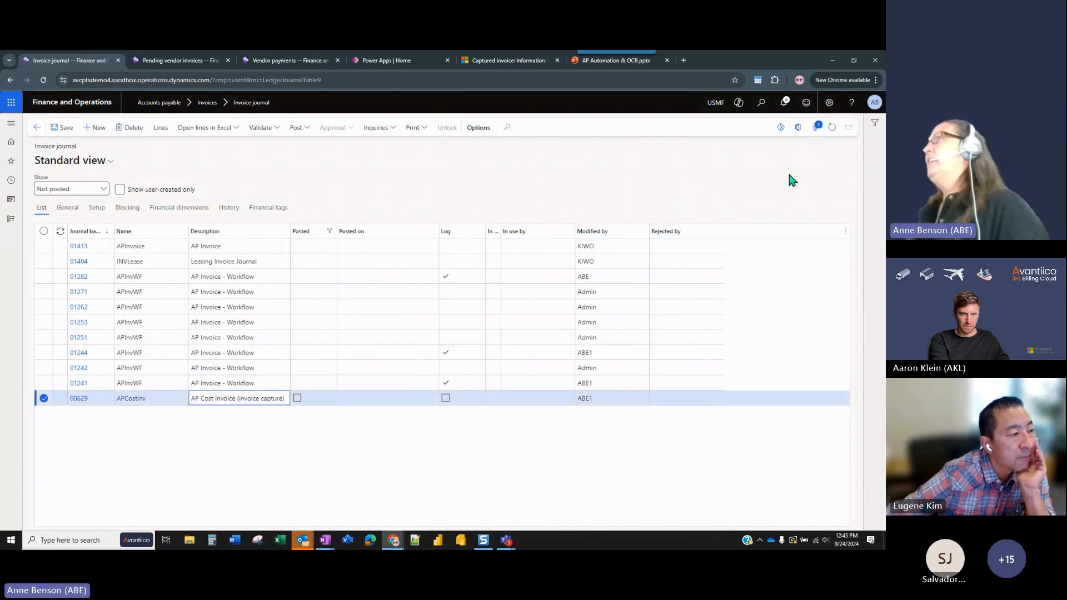
click(815, 135)
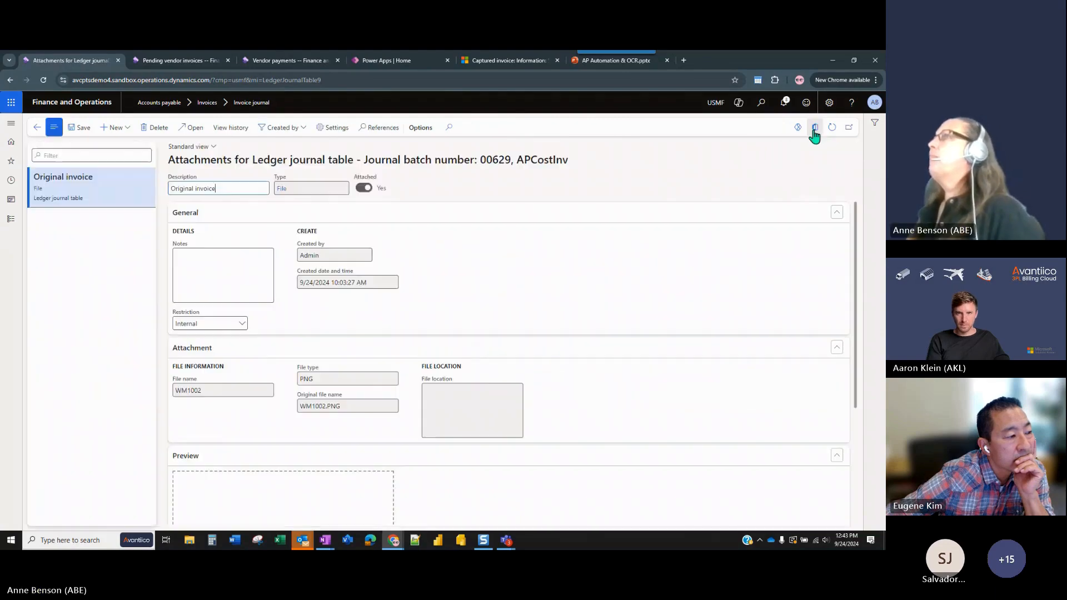